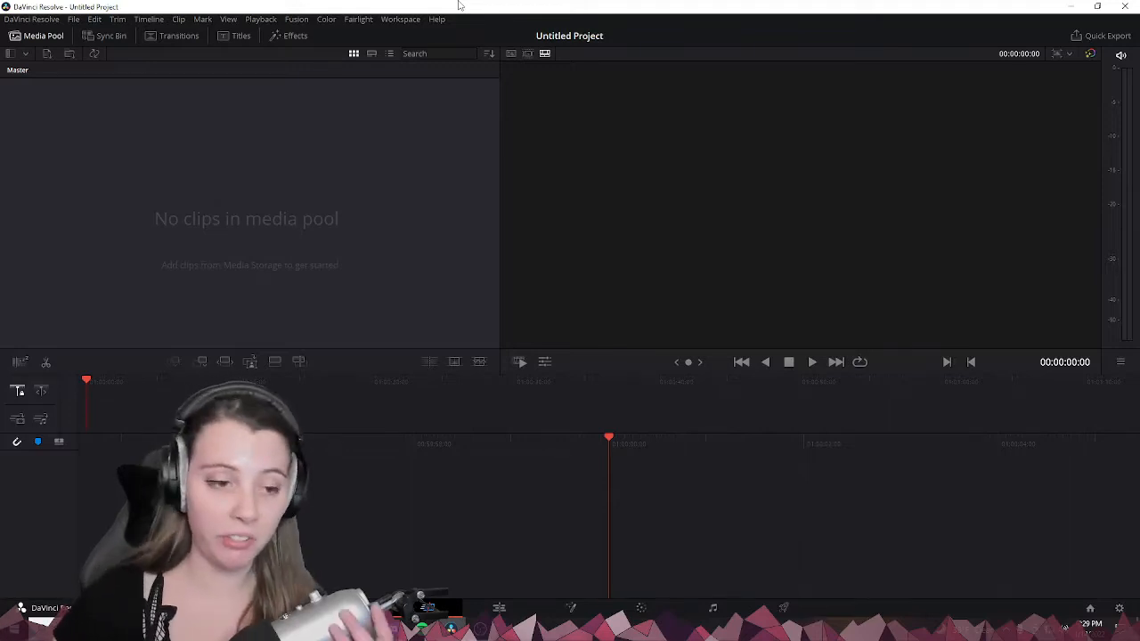
Create a new timeline with custom format settings: 1080 x 1920 resolution and a frame rate of 60 frames per second
click(74, 18)
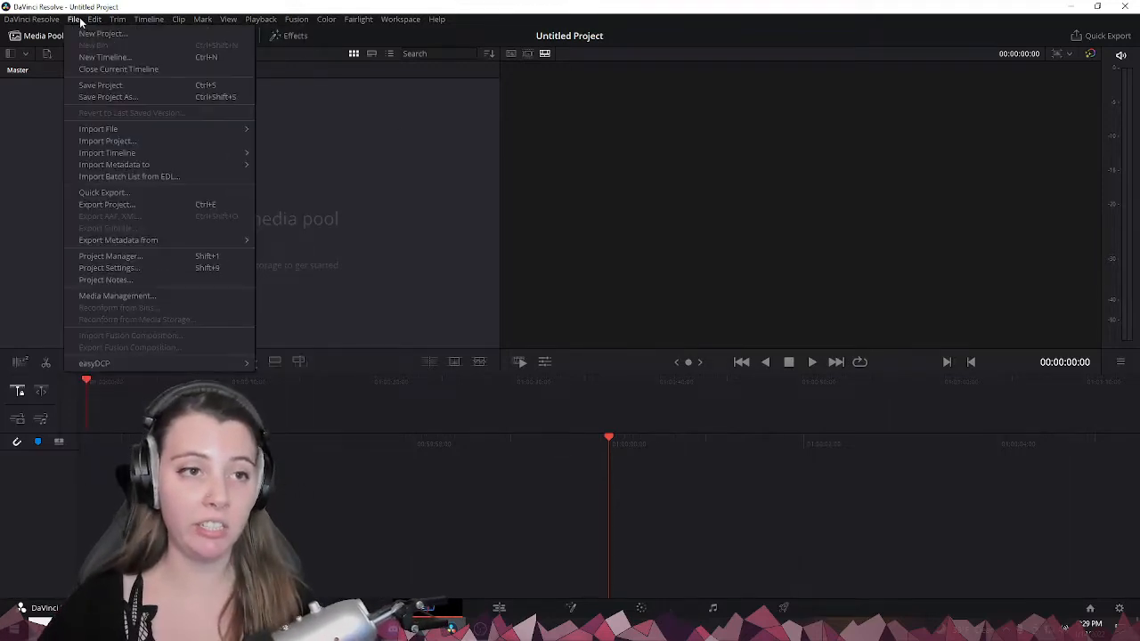
click(103, 59)
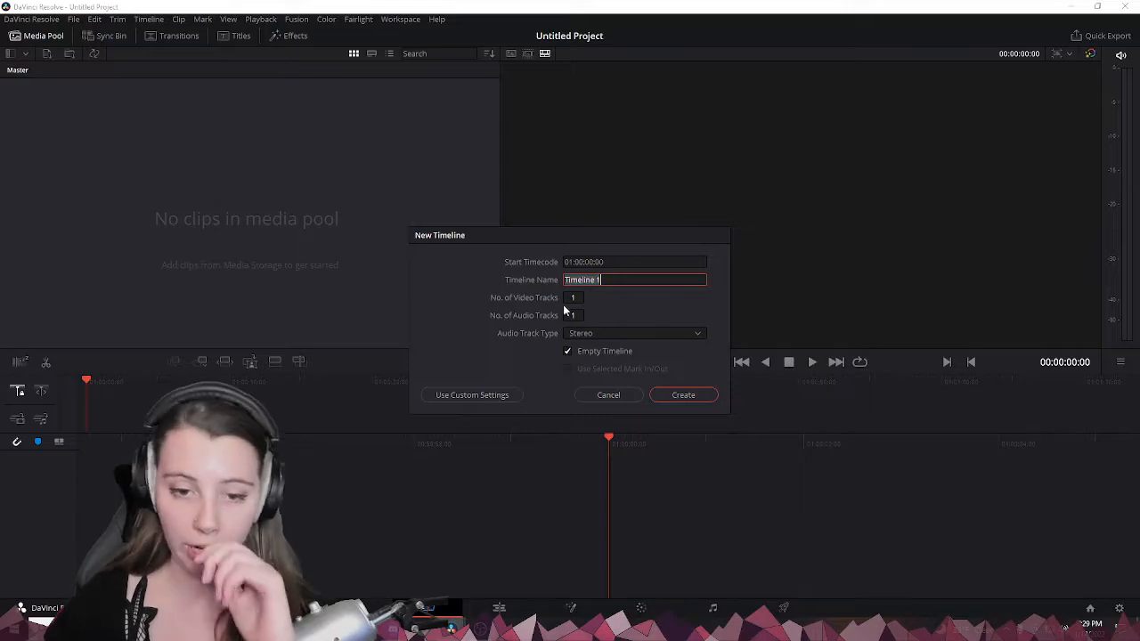
click(472, 394)
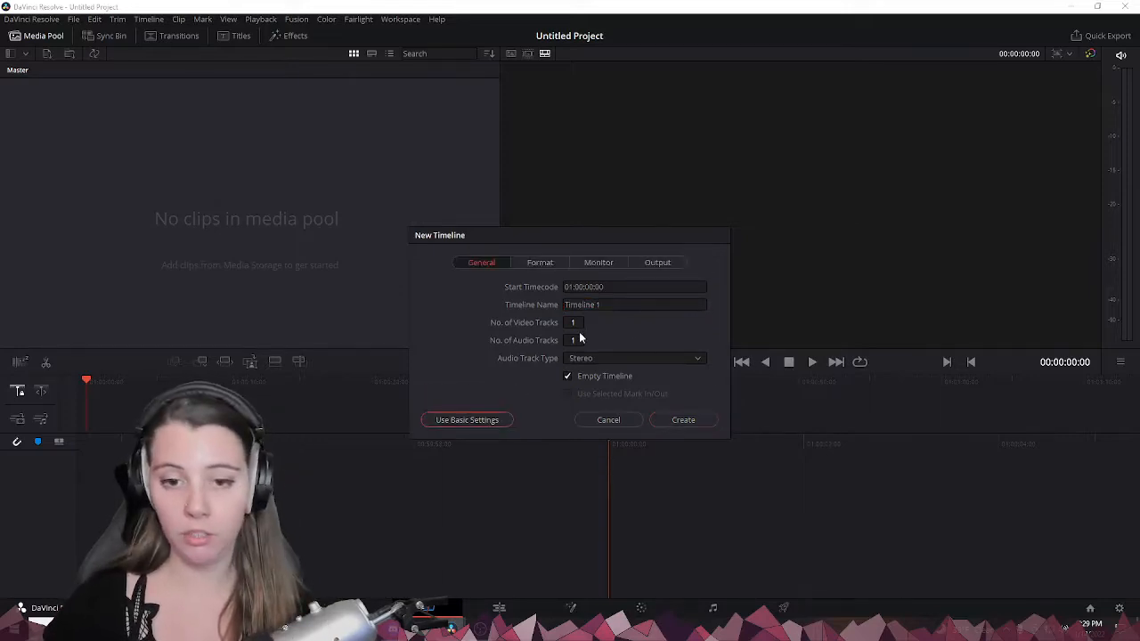
click(542, 264)
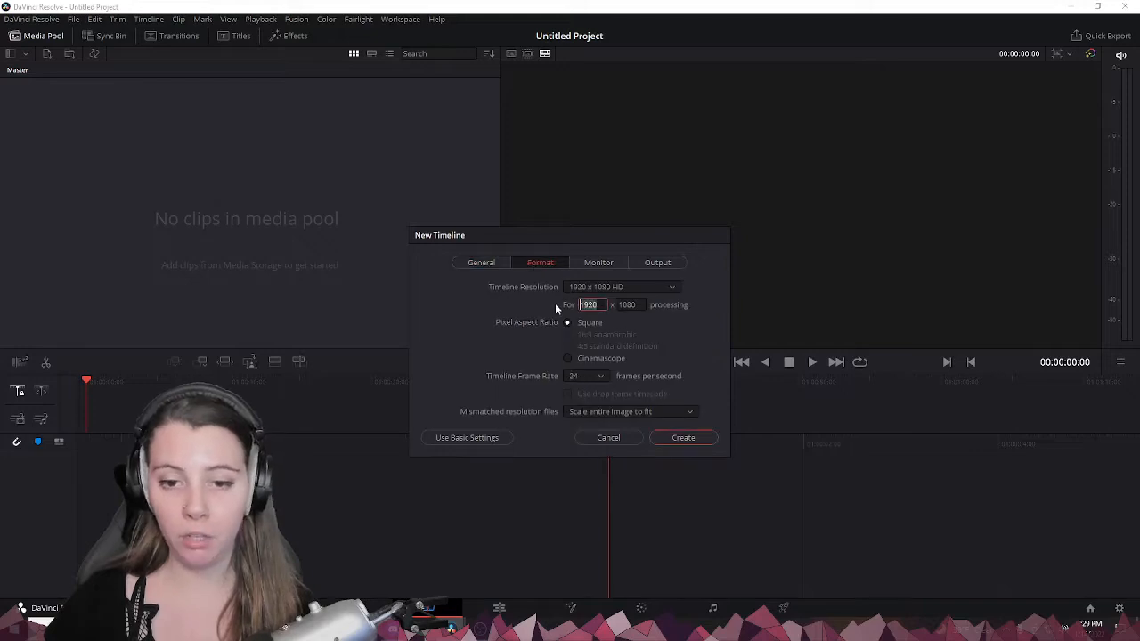
text(1080)
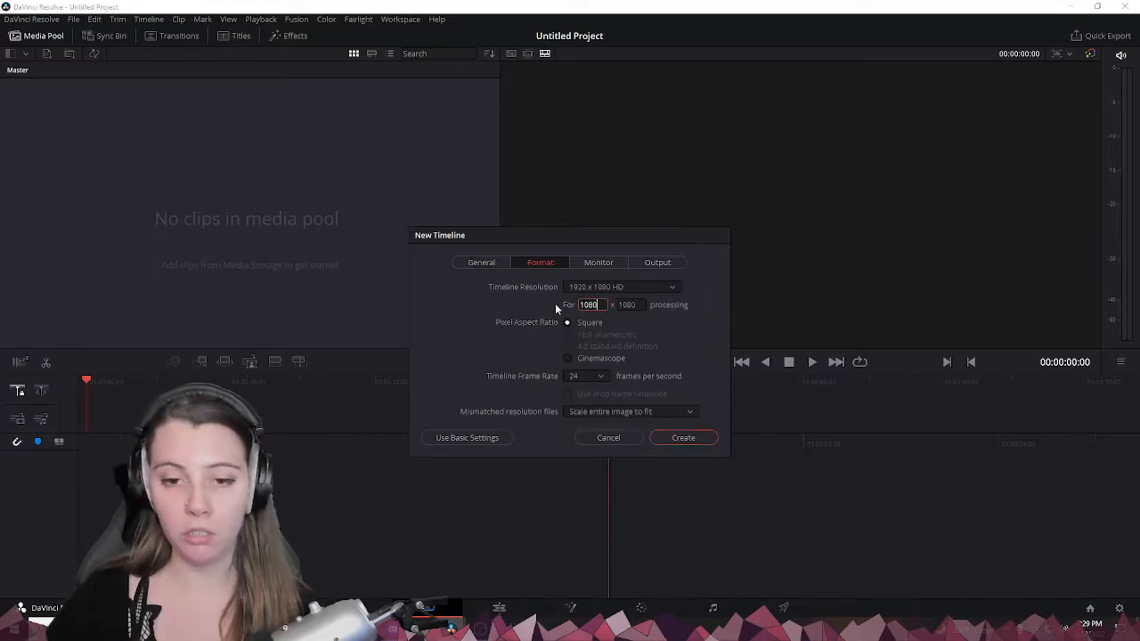
click(600, 378)
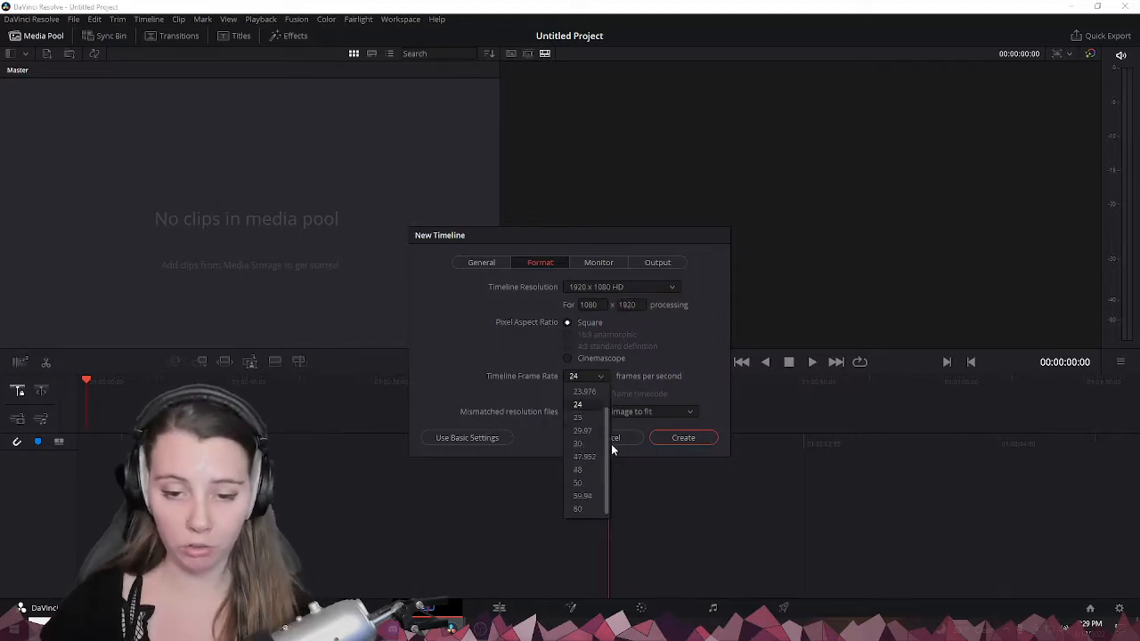
click(579, 509)
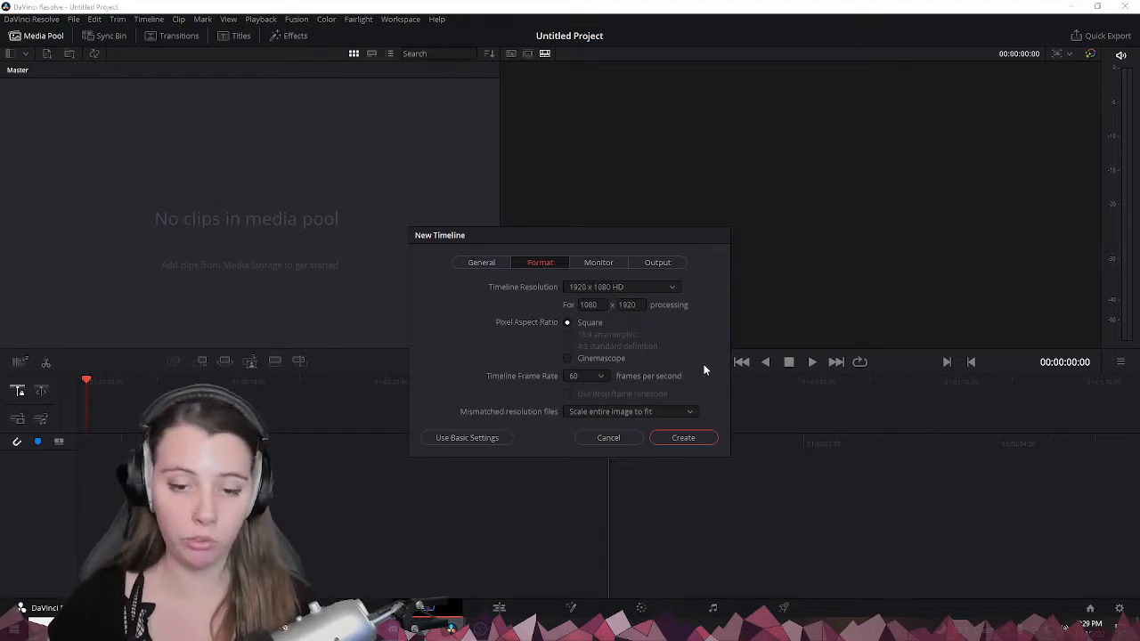
click(683, 437)
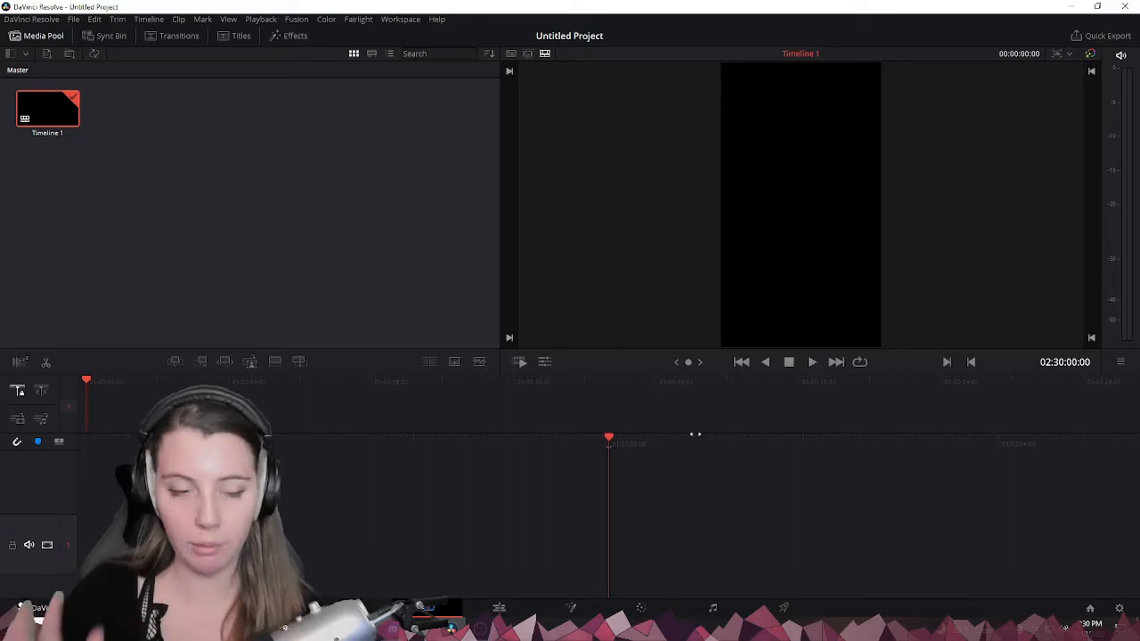
Bring up the TikTok clips folder in File Explorer and import the demon-horse clip from it into the media pool
mouse_move(414, 628)
click(383, 575)
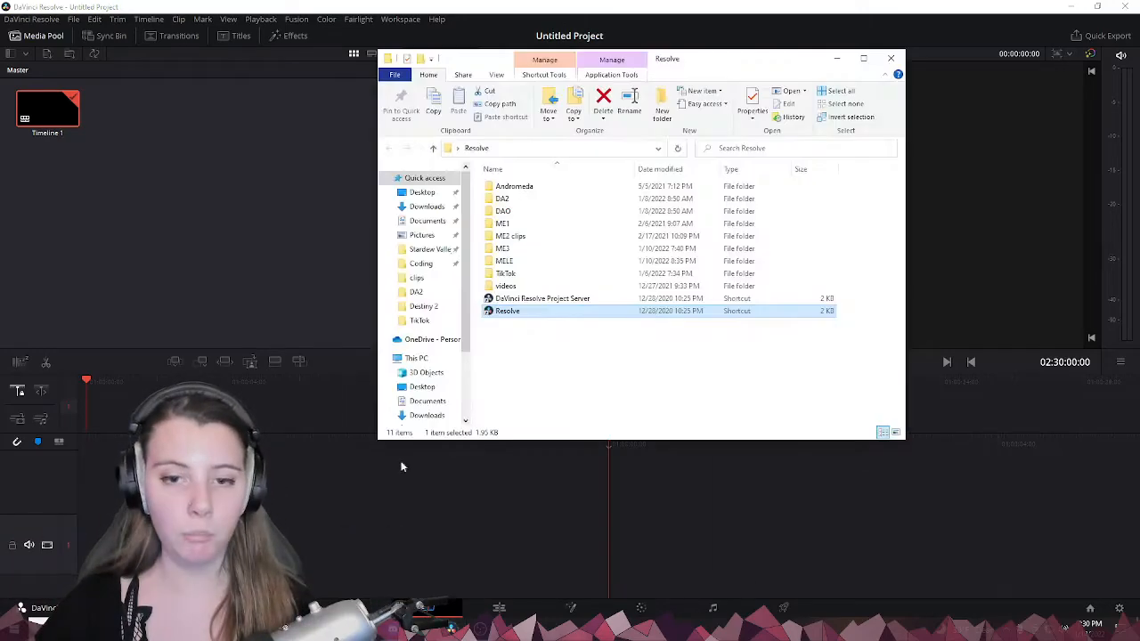
click(839, 58)
click(386, 571)
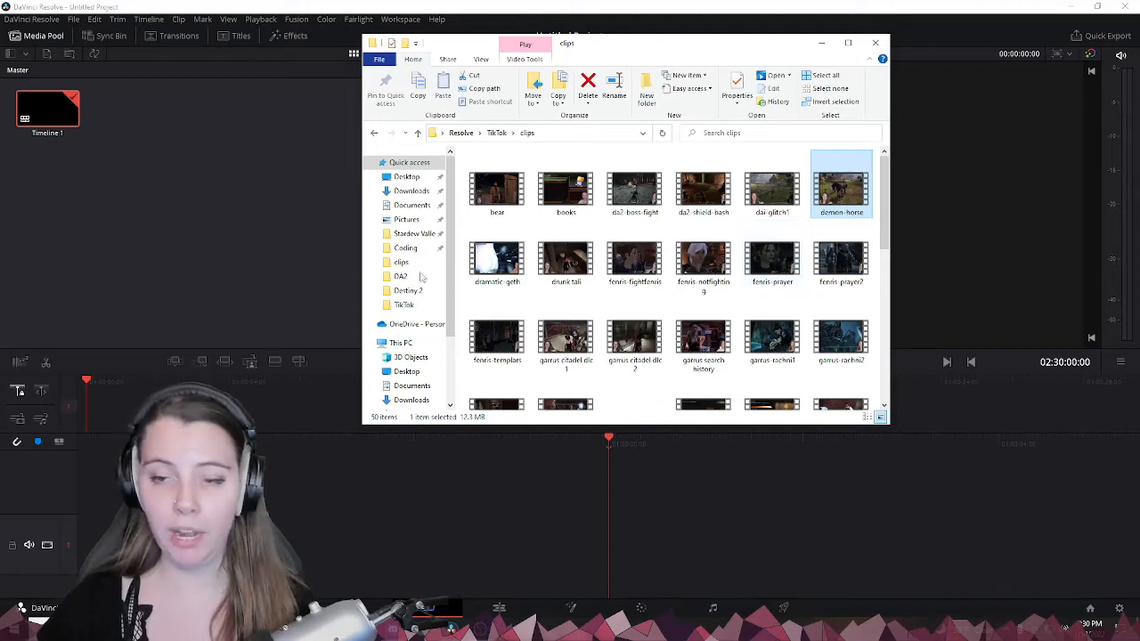
drag(841, 191, 246, 166)
click(134, 153)
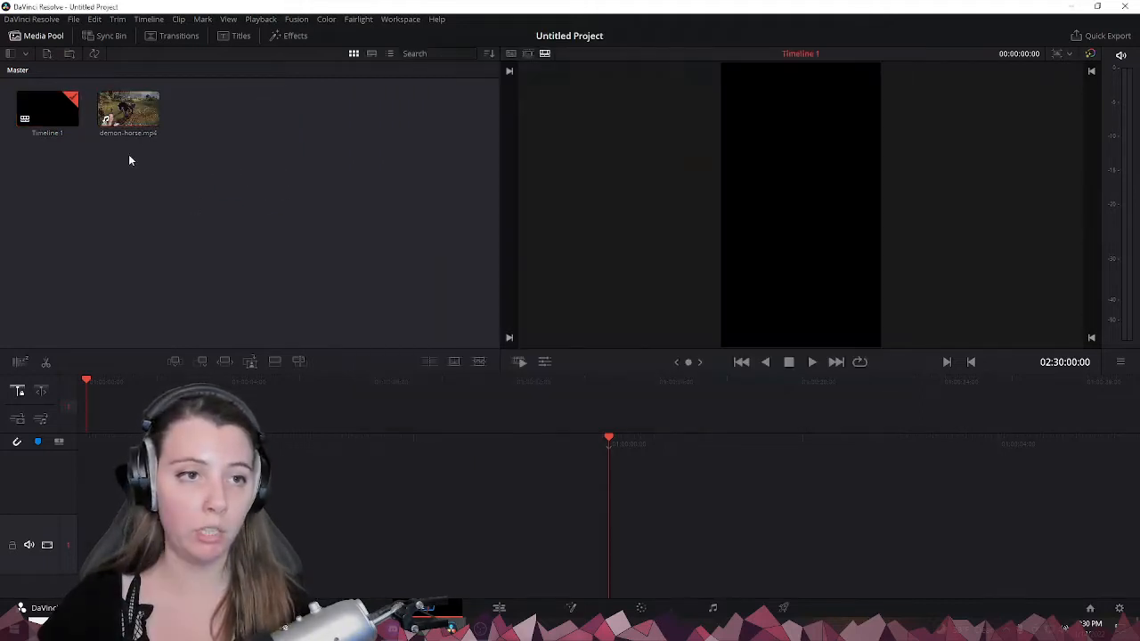
click(74, 19)
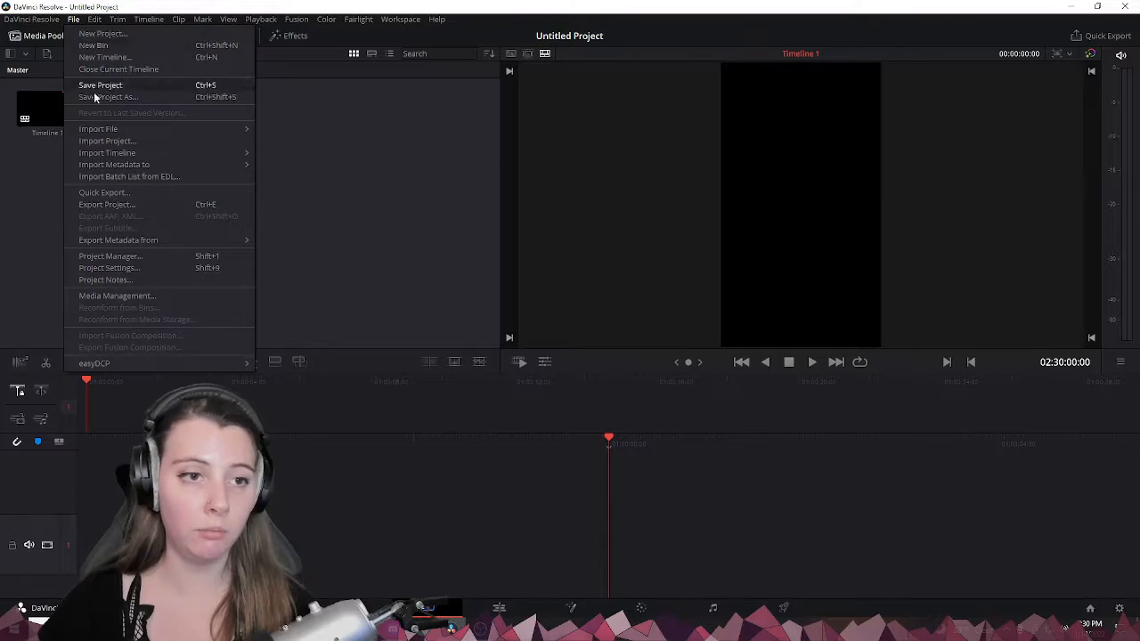
mouse_move(102, 132)
click(448, 145)
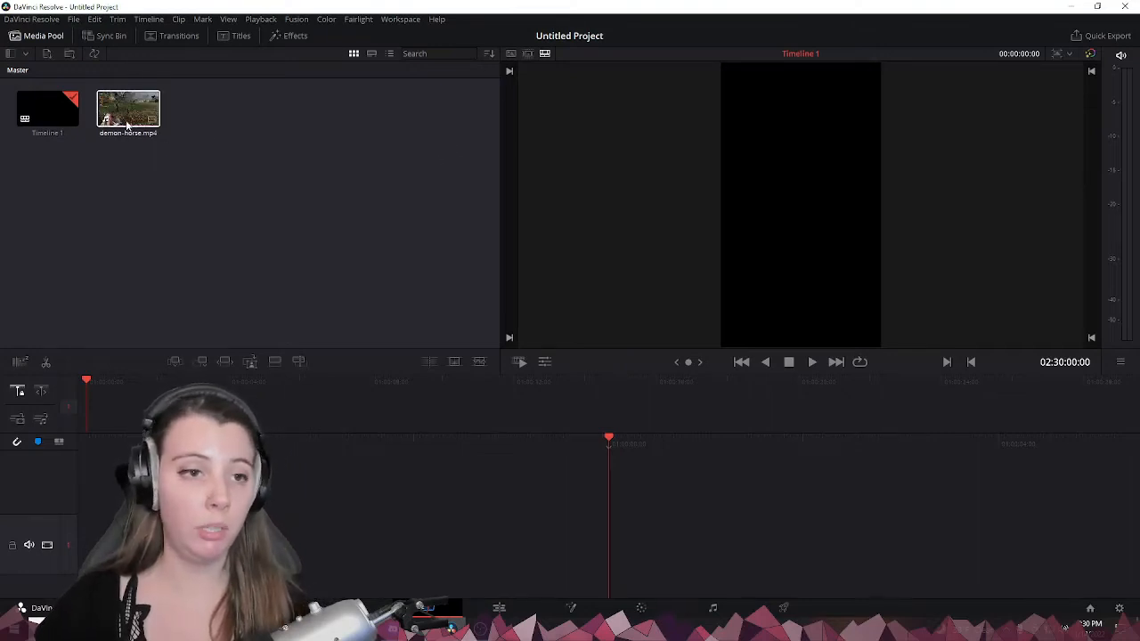
Place the demon-horse.mp4 clip at the start of the empty timeline and switch to the Edit page
drag(125, 122, 114, 416)
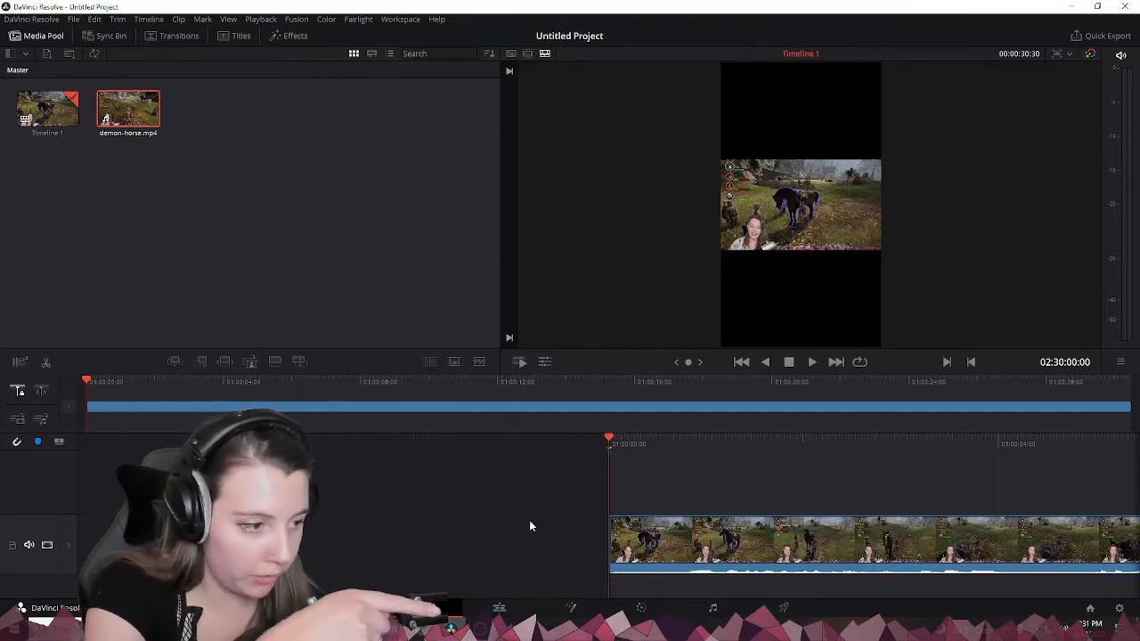
click(498, 608)
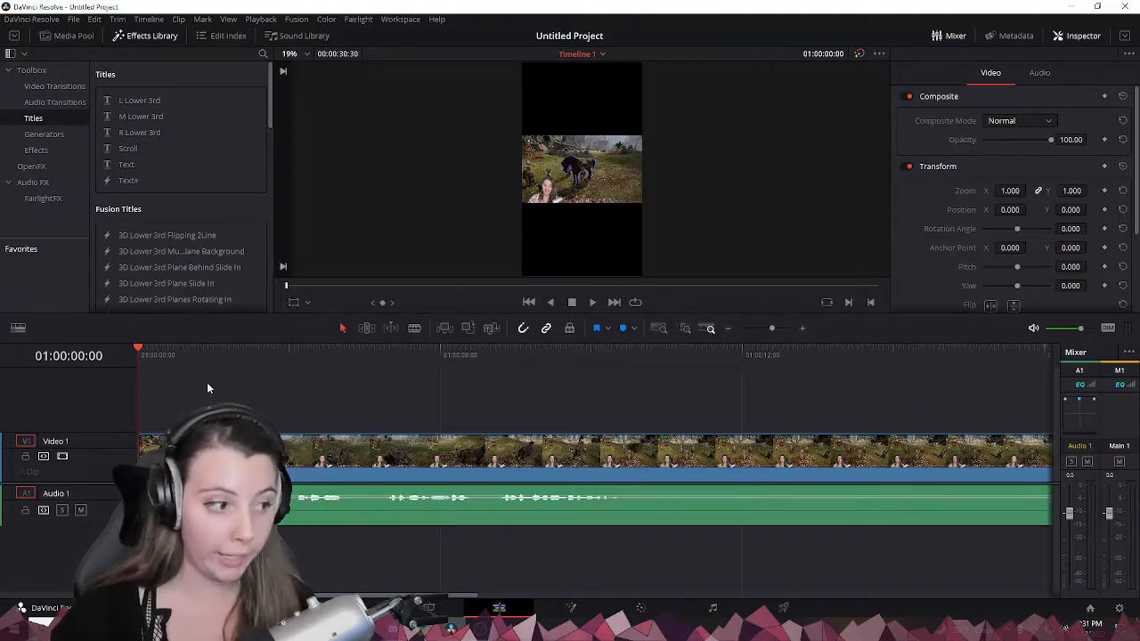
Return to the Cut page and import the drunk tali clip from the clips folder into the media pool
click(334, 629)
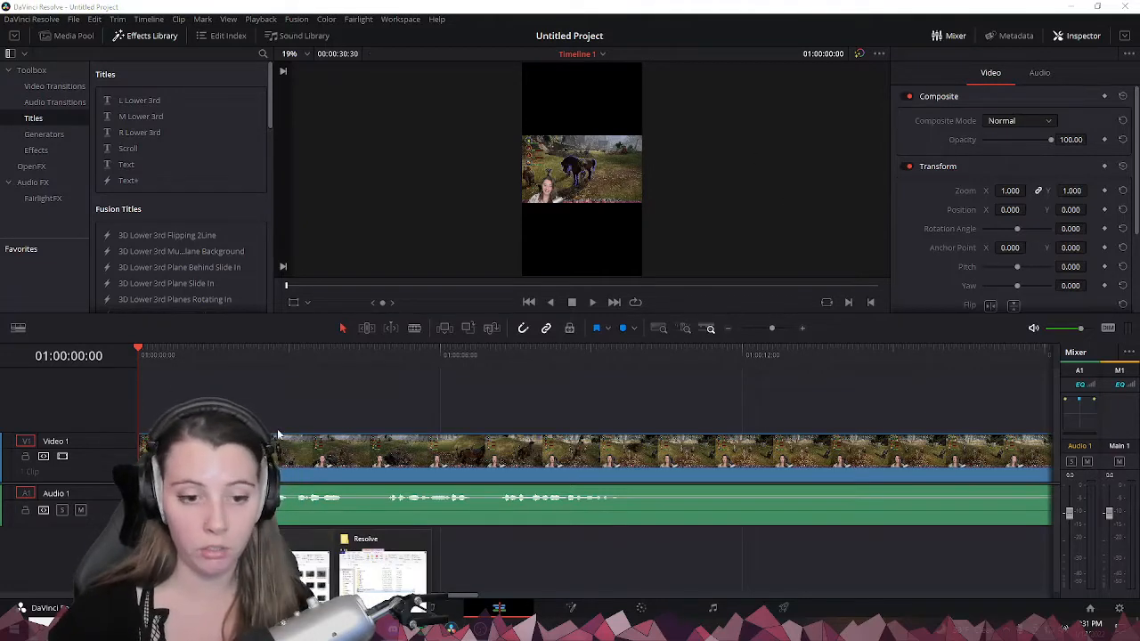
click(334, 629)
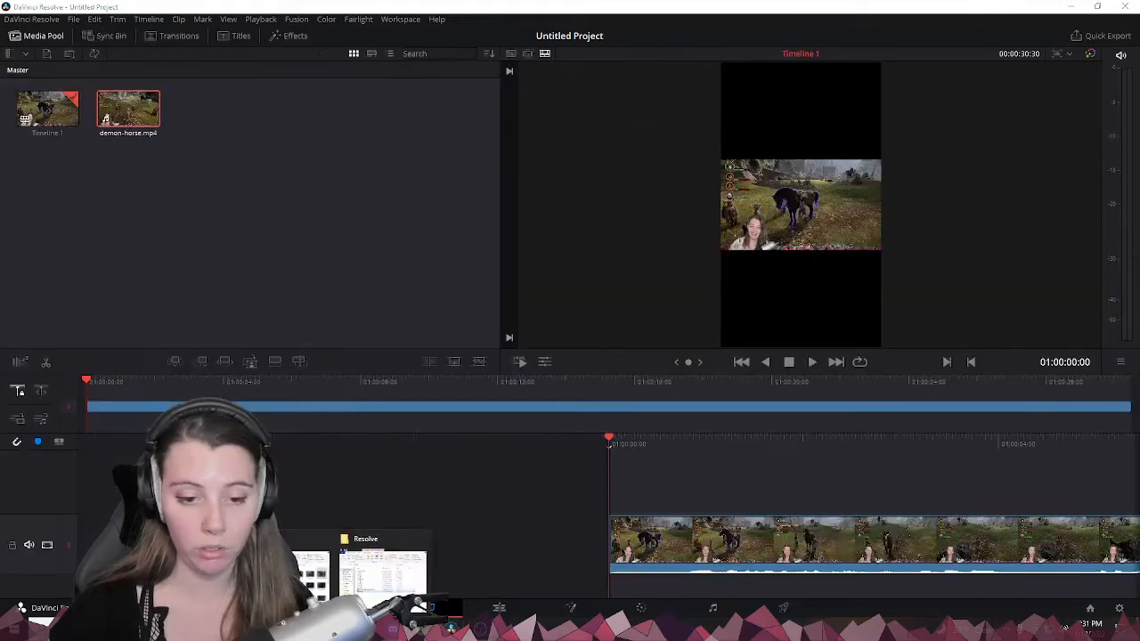
click(307, 568)
drag(565, 260, 223, 289)
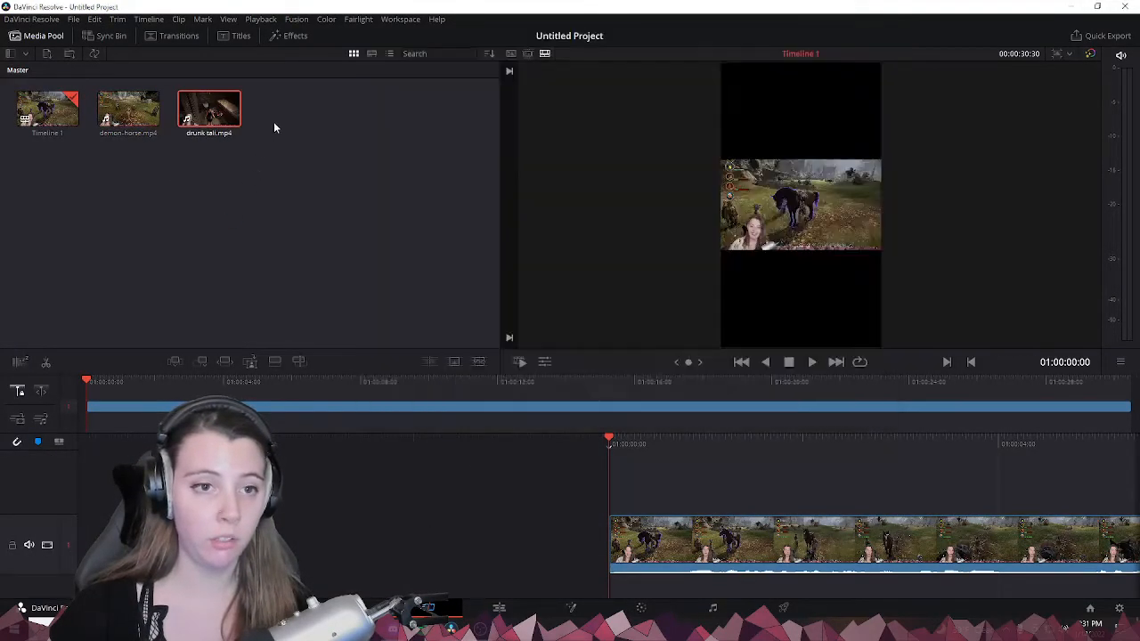
Stack the drunk tali clip on a second video track, align it with the timeline start, and view both tracks on the Edit page
drag(200, 116, 90, 397)
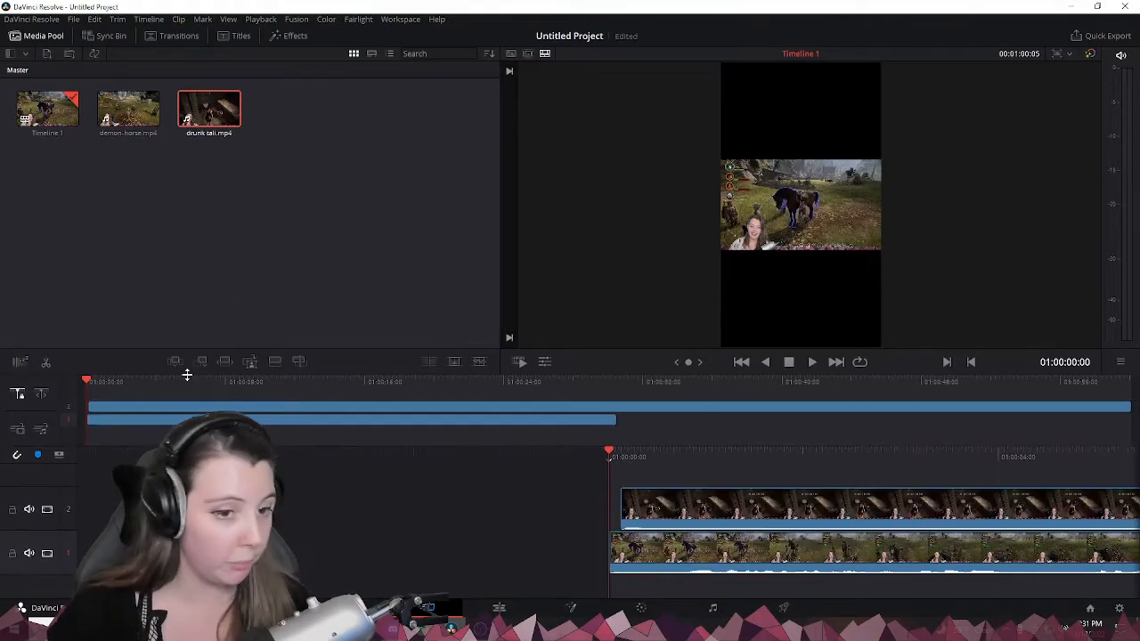
drag(164, 406, 132, 411)
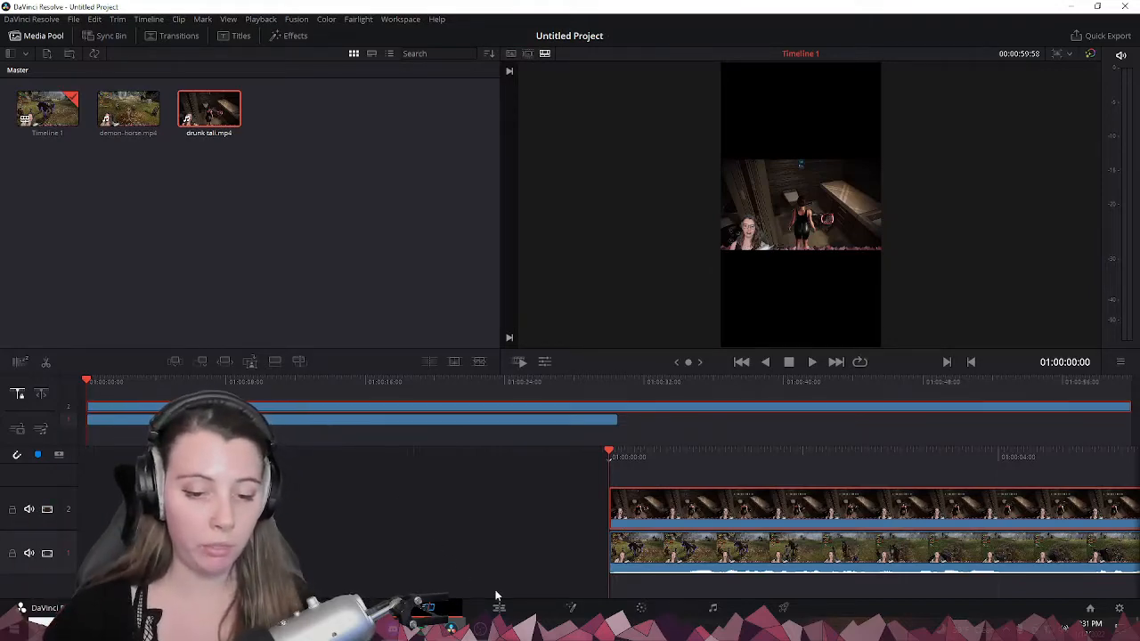
key(shift+4)
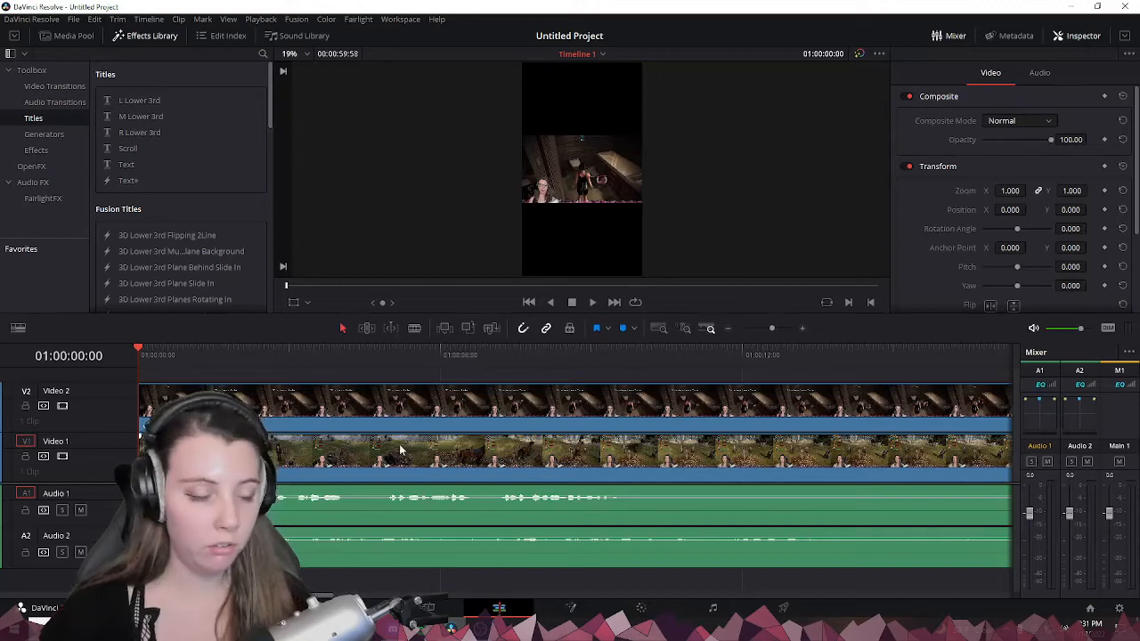
Go back to the Cut page and delete the drunk tali clip from the second video track
click(427, 608)
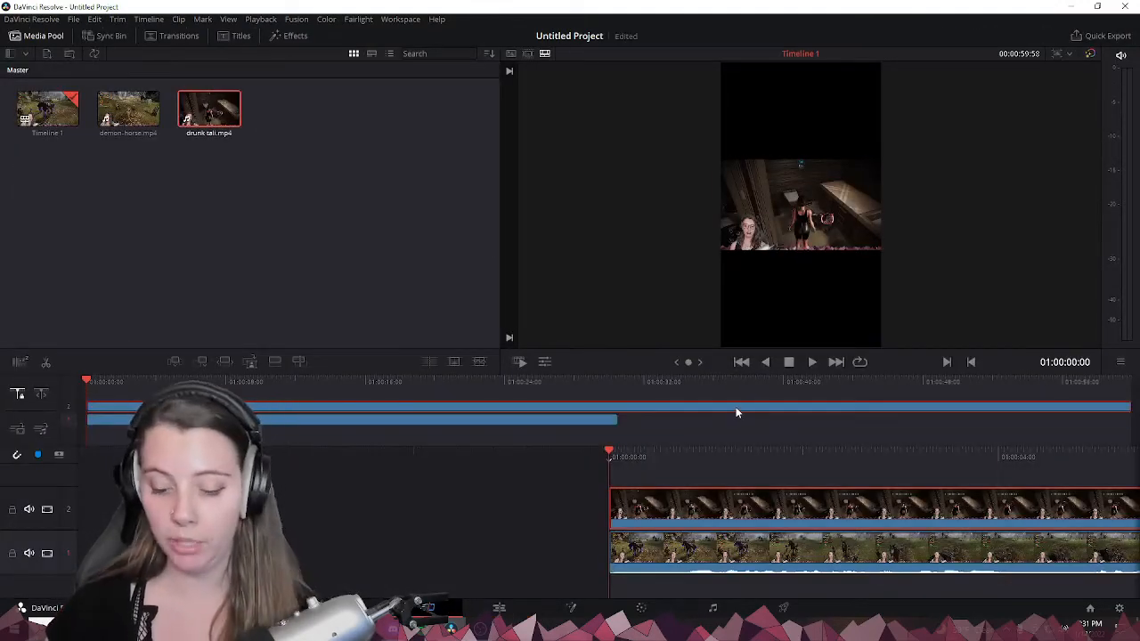
key(Delete)
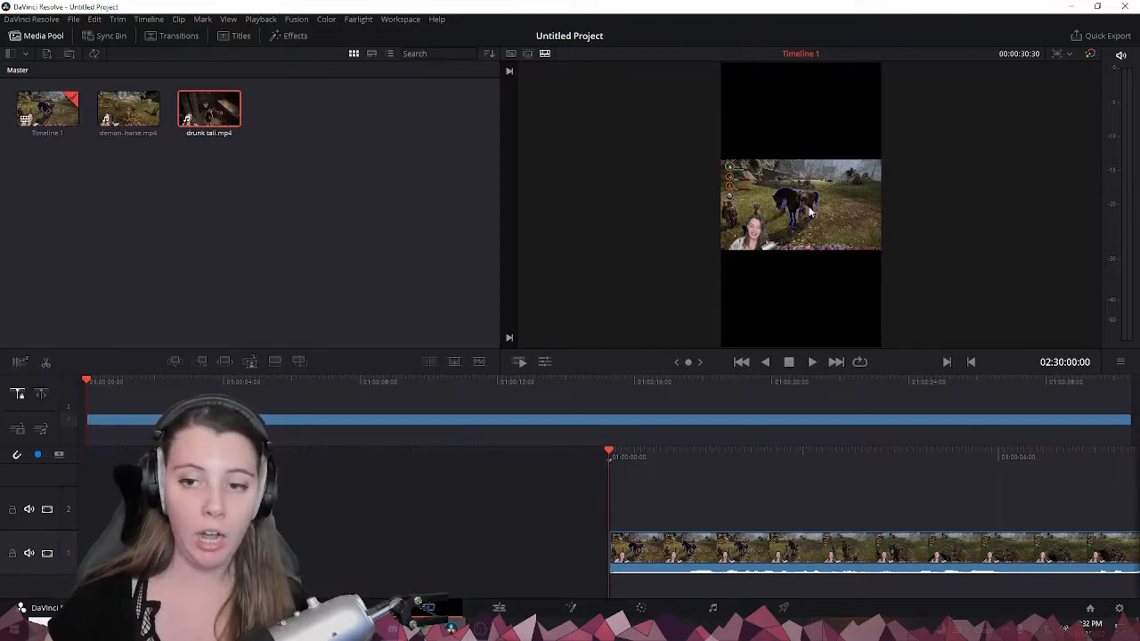
Try splitting the demon-horse clip at 01:00:17:02 and 01:00:21:43 and deleting the section between the cuts, and undo it
click(669, 383)
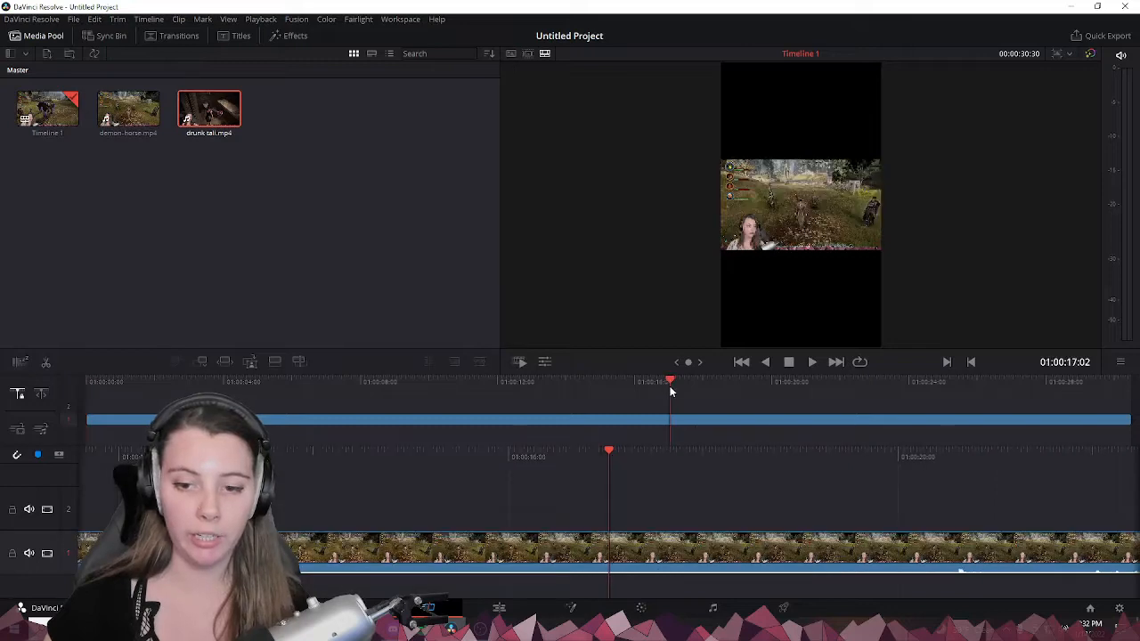
click(830, 381)
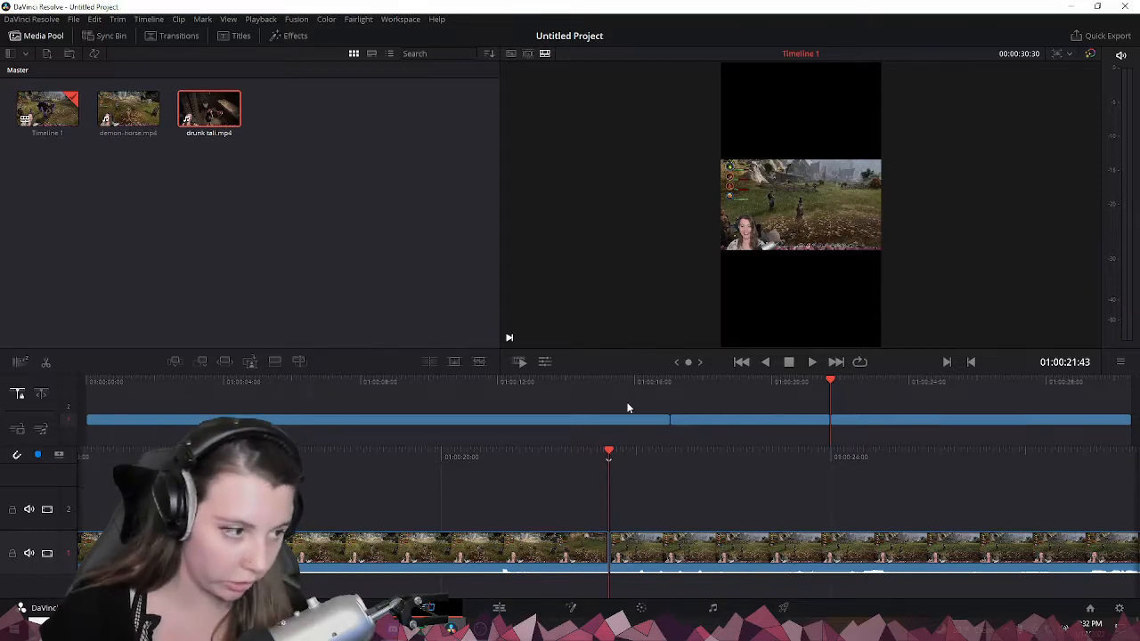
click(760, 422)
key(Delete)
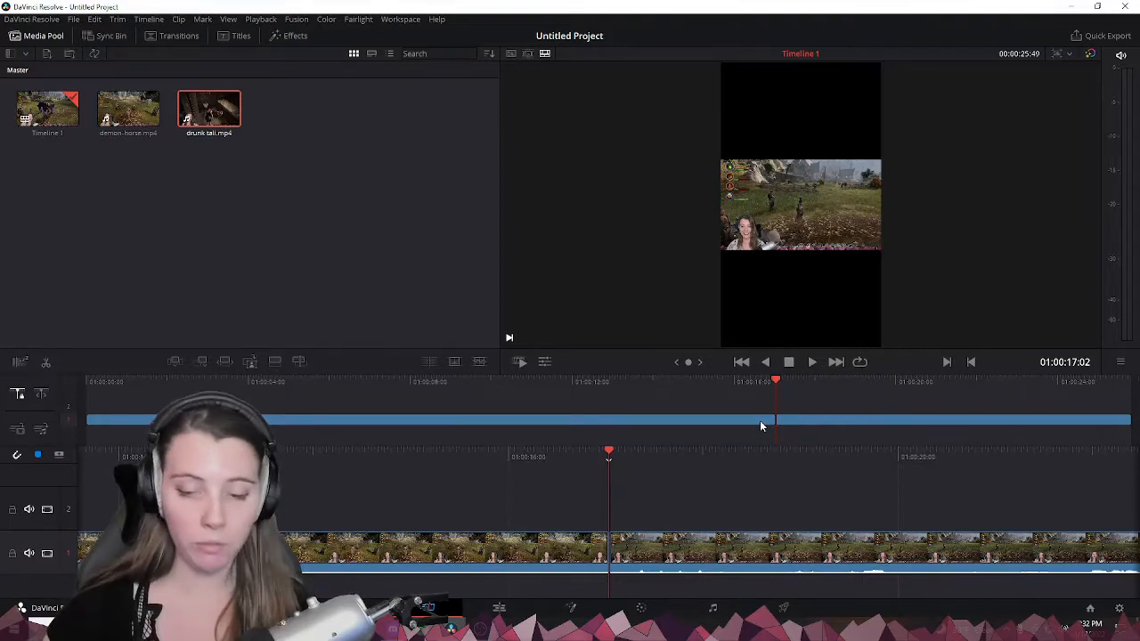
key(ctrl+z)
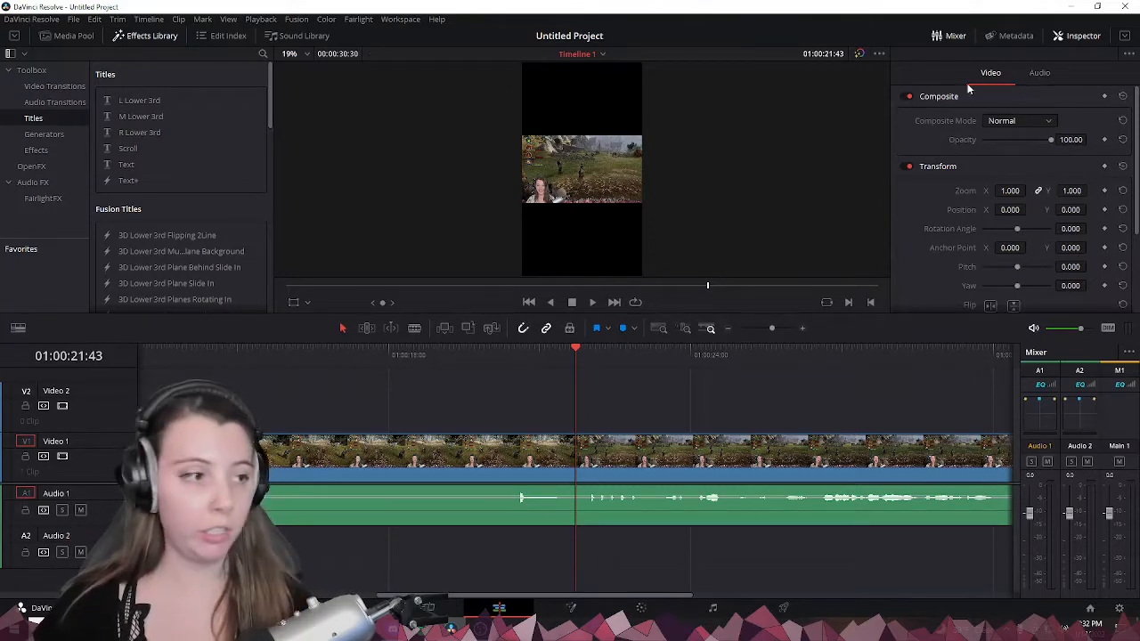
Select the demon-horse clip on the Edit page timeline and set its linked X and Y zoom to 2.000
click(683, 454)
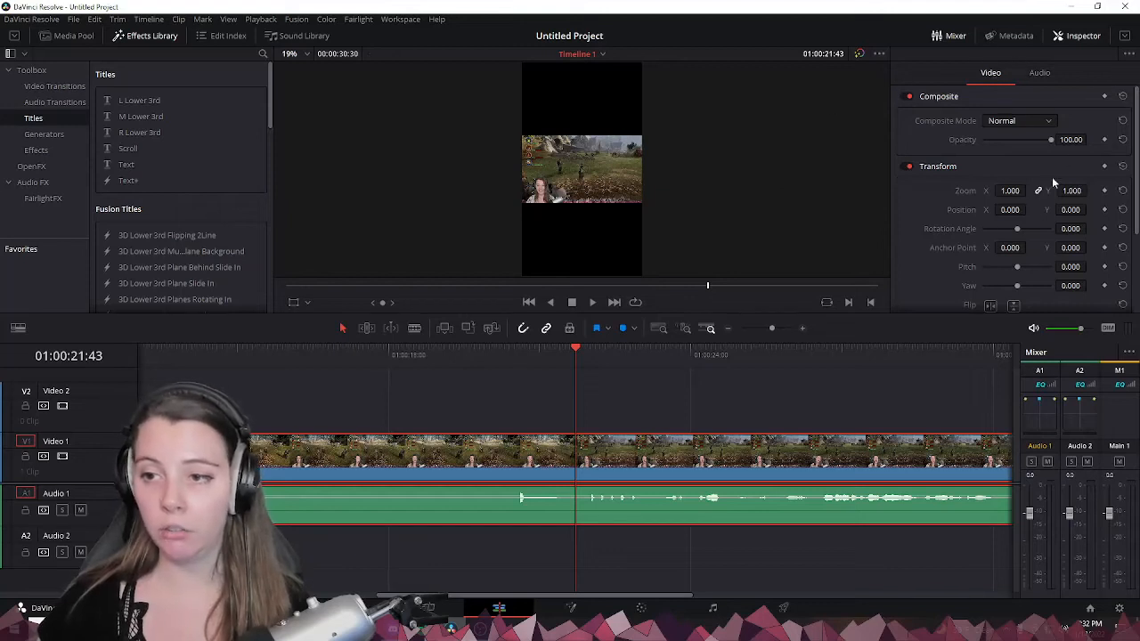
scroll(1138, 178, down, 1)
scroll(1135, 181, up, 1)
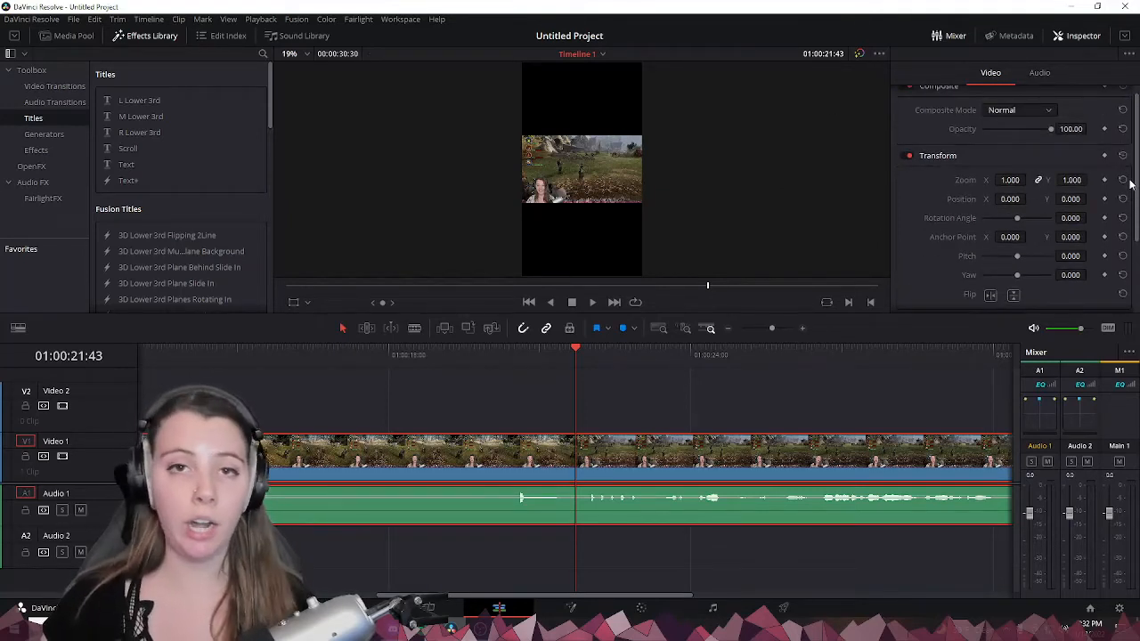
mouse_move(1011, 177)
mouse_down()
mouse_move(1112, 178)
mouse_move(1014, 180)
mouse_up()
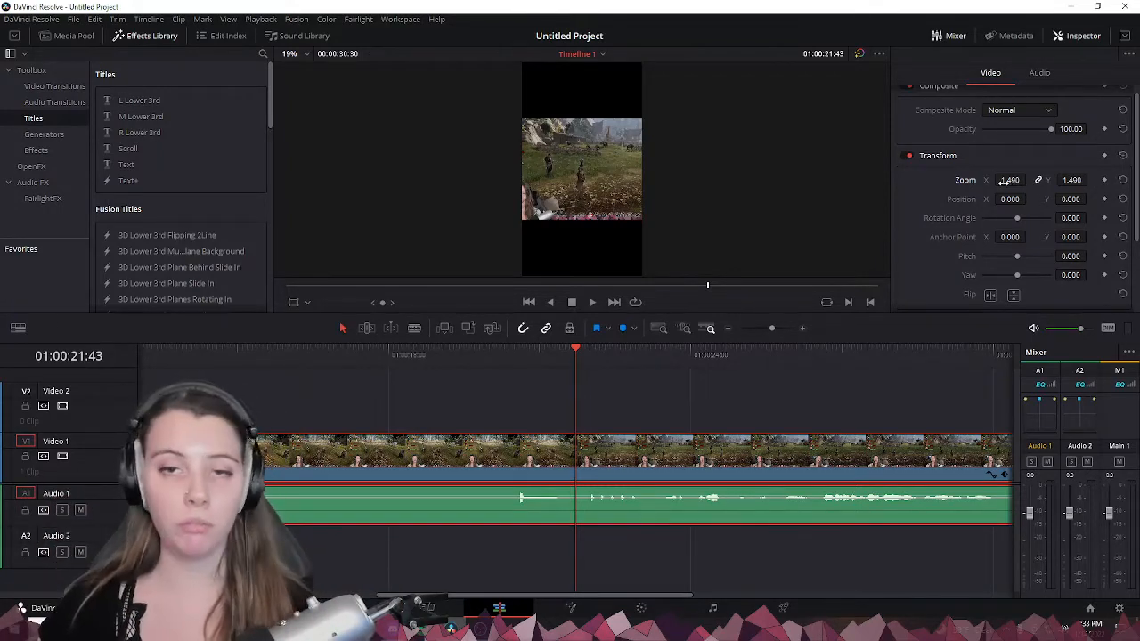
drag(1033, 180, 1028, 180)
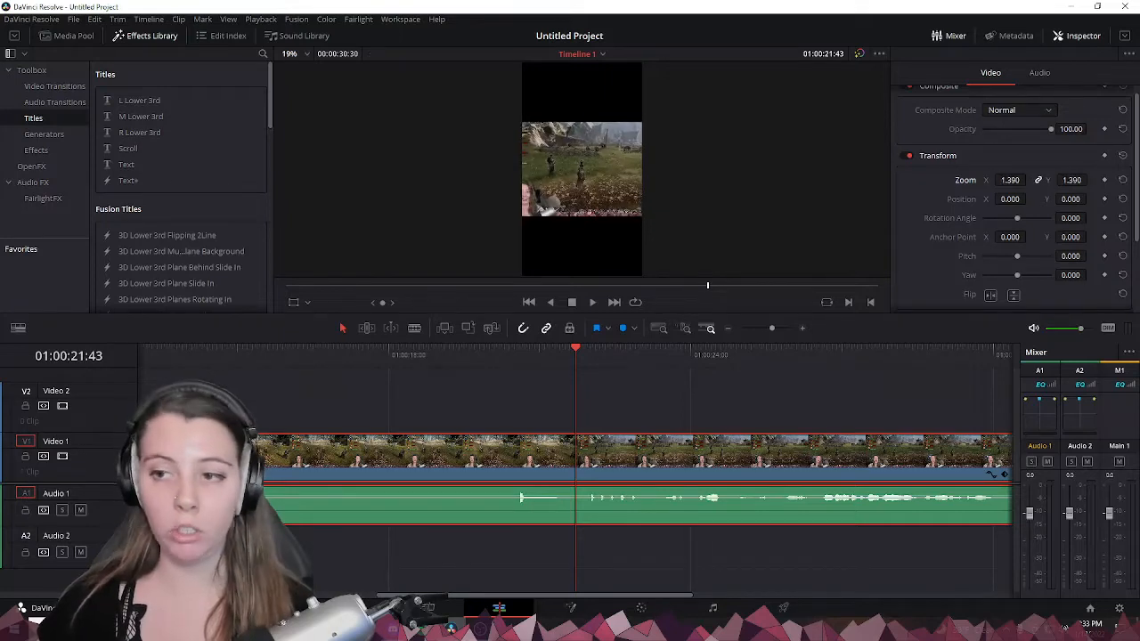
click(1025, 180)
text(2)
key(Return)
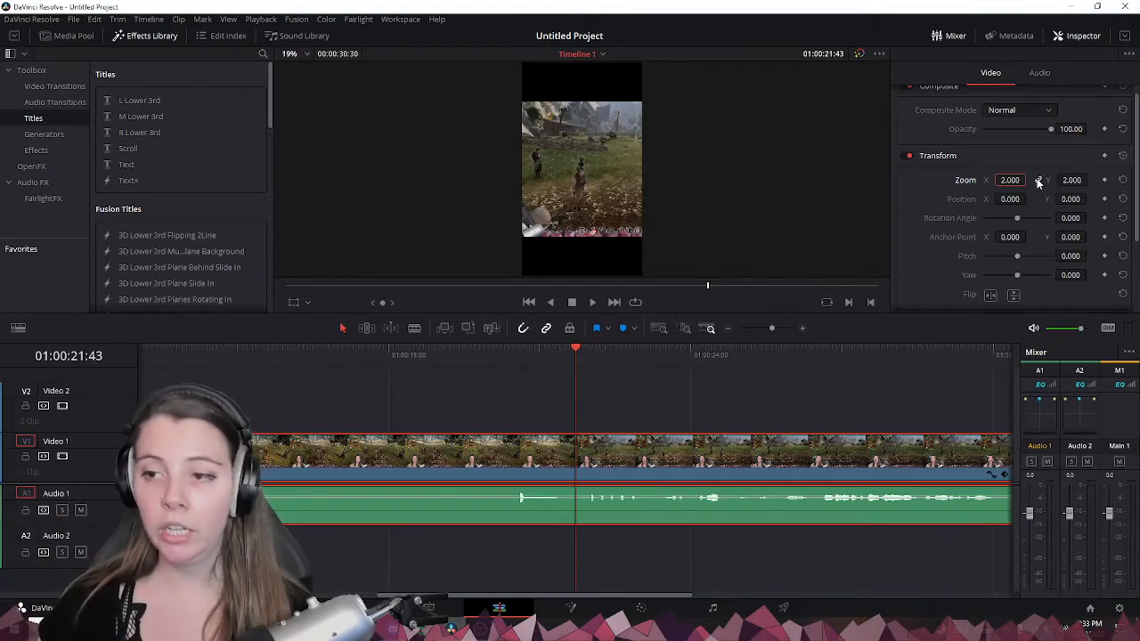
click(1039, 180)
click(1040, 182)
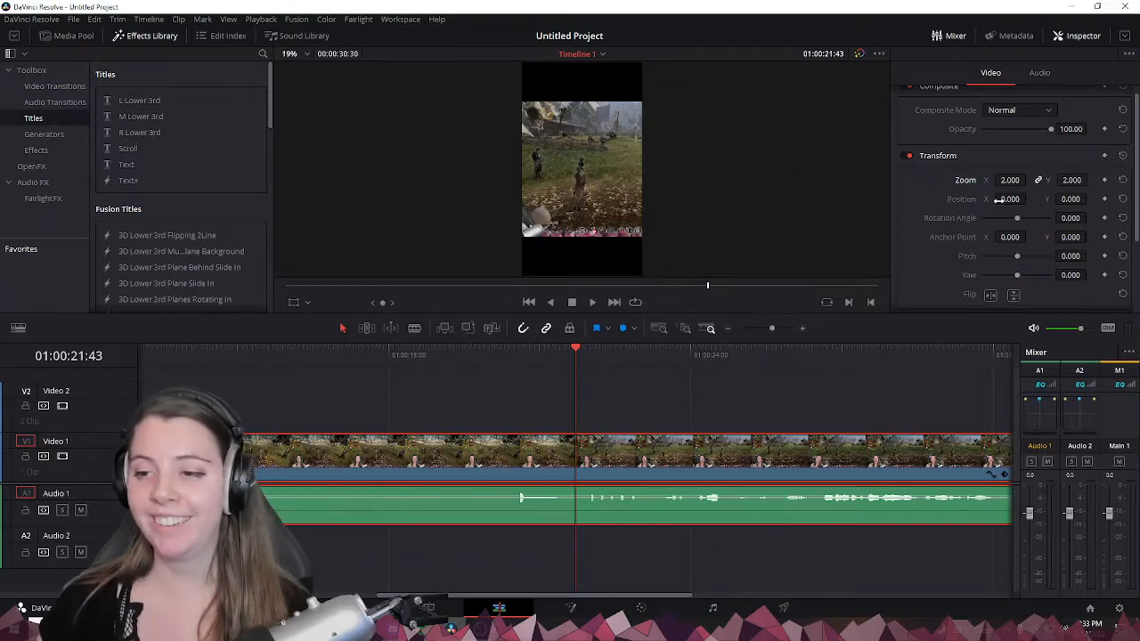
Shift the zoomed clip horizontally to a Position X of 445 so the webcam sits inside the vertical frame
drag(1011, 199, 1029, 199)
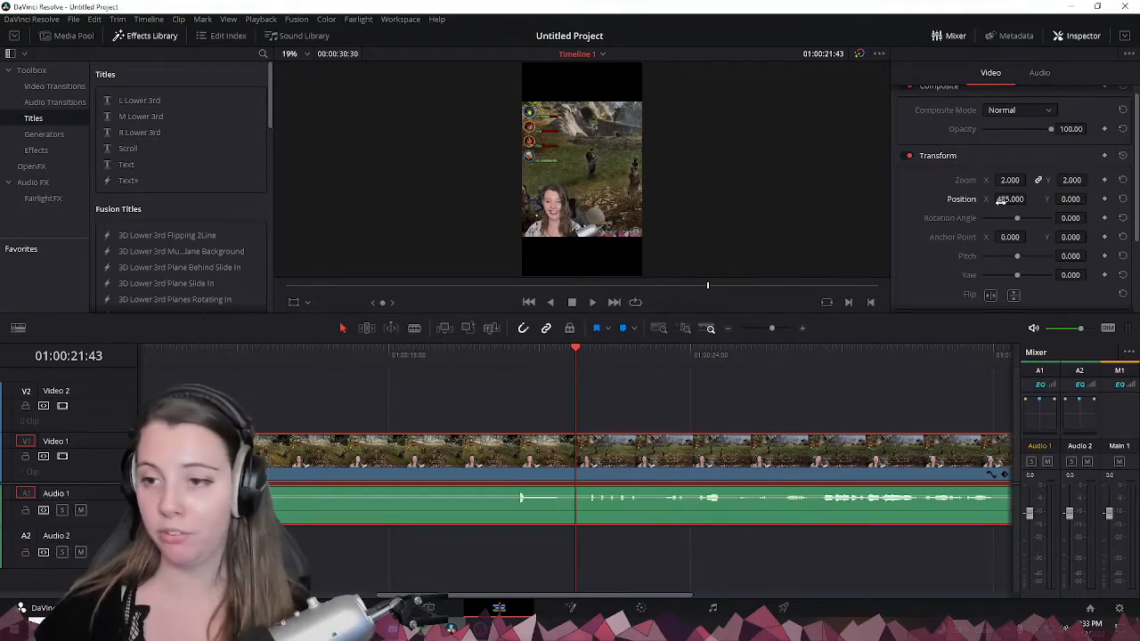
drag(1001, 202, 971, 201)
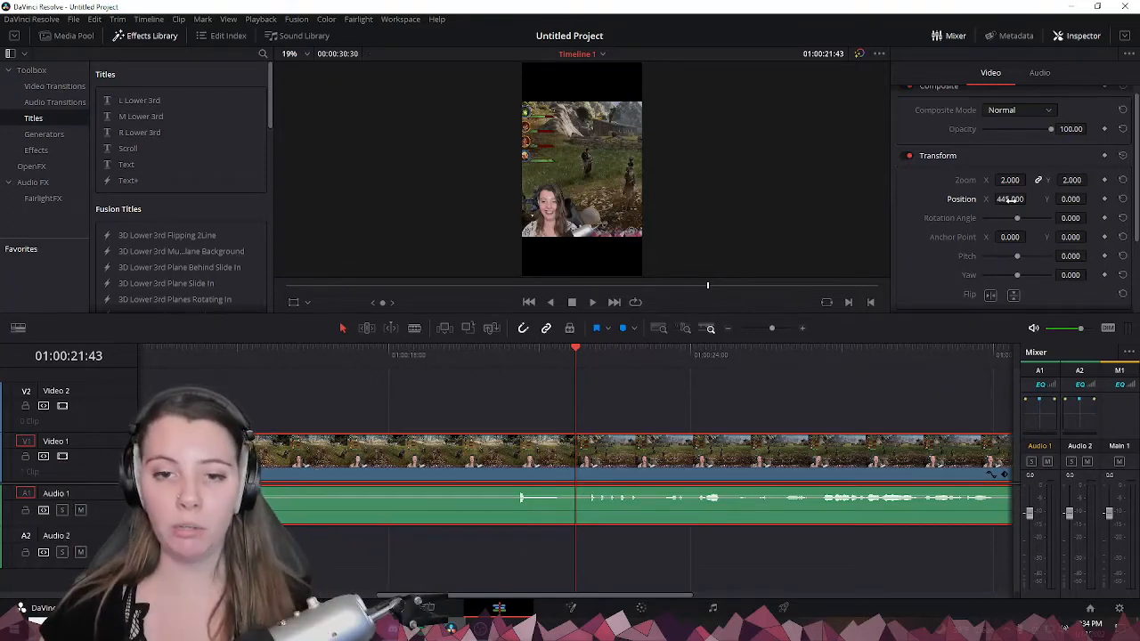
Set the gameplay clip's linked zoom to 1.680 and its position to X 277, Y 453 so it fills the upper part of the frame
drag(1011, 199, 1011, 199)
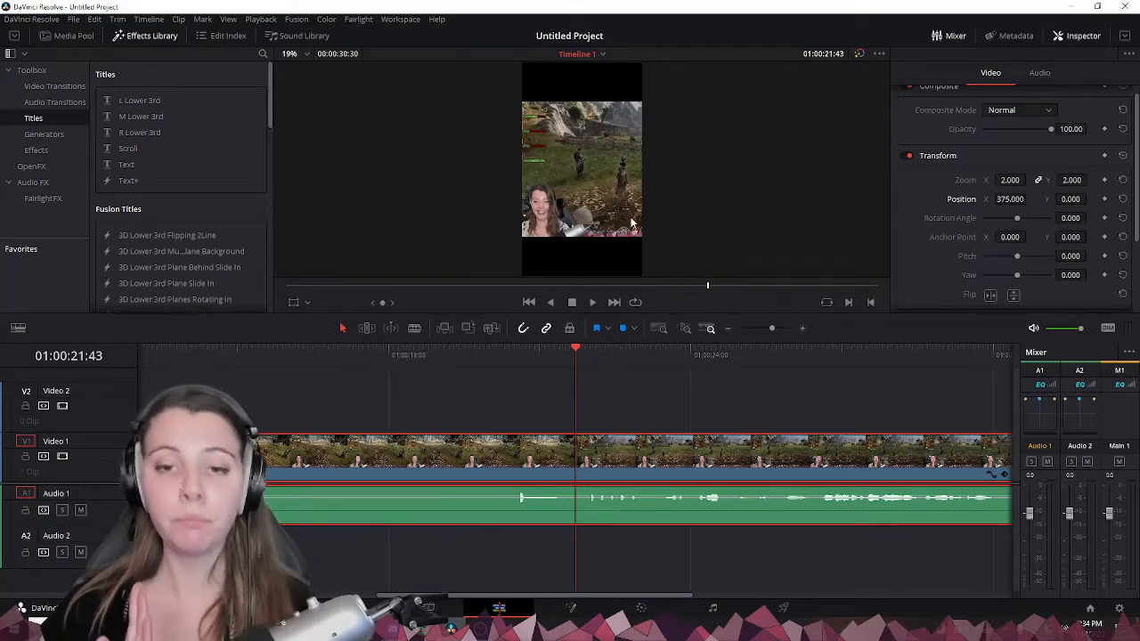
drag(1016, 199, 950, 200)
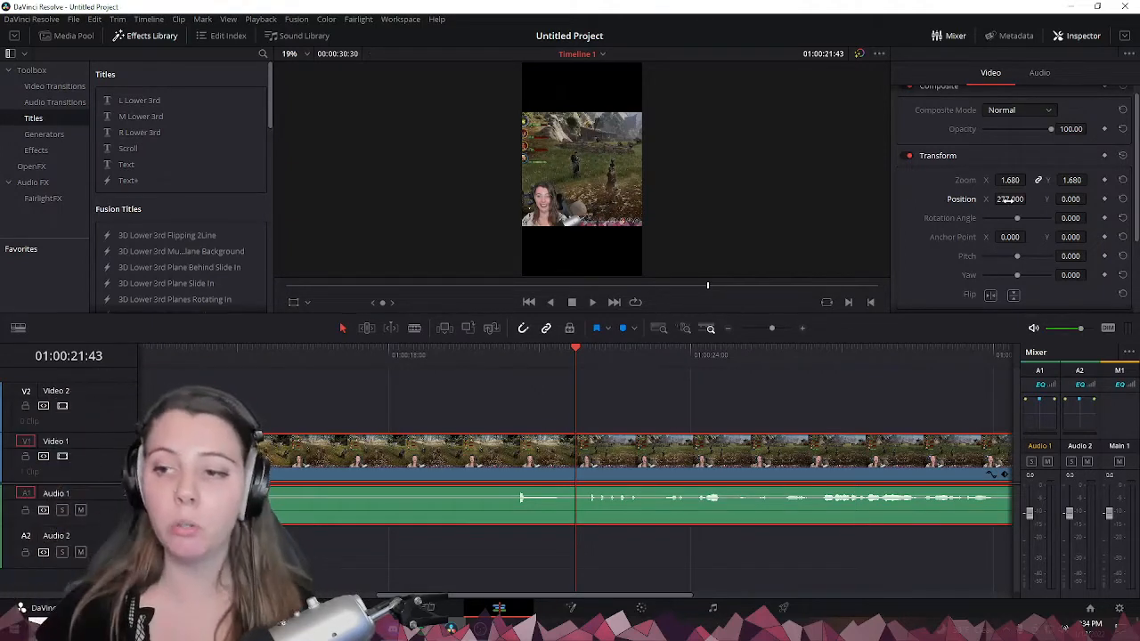
mouse_move(1065, 199)
mouse_down()
mouse_move(1097, 199)
mouse_move(1062, 199)
mouse_up()
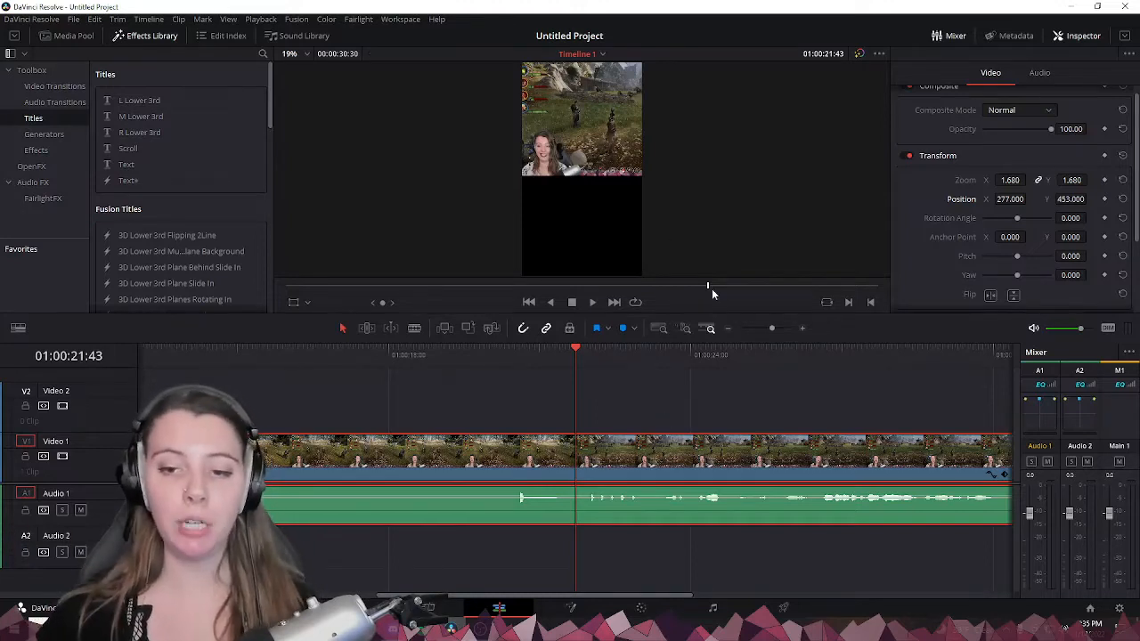
Return the playhead to the start of the timeline and add a basic Text title there on the second video track
drag(710, 287, 270, 280)
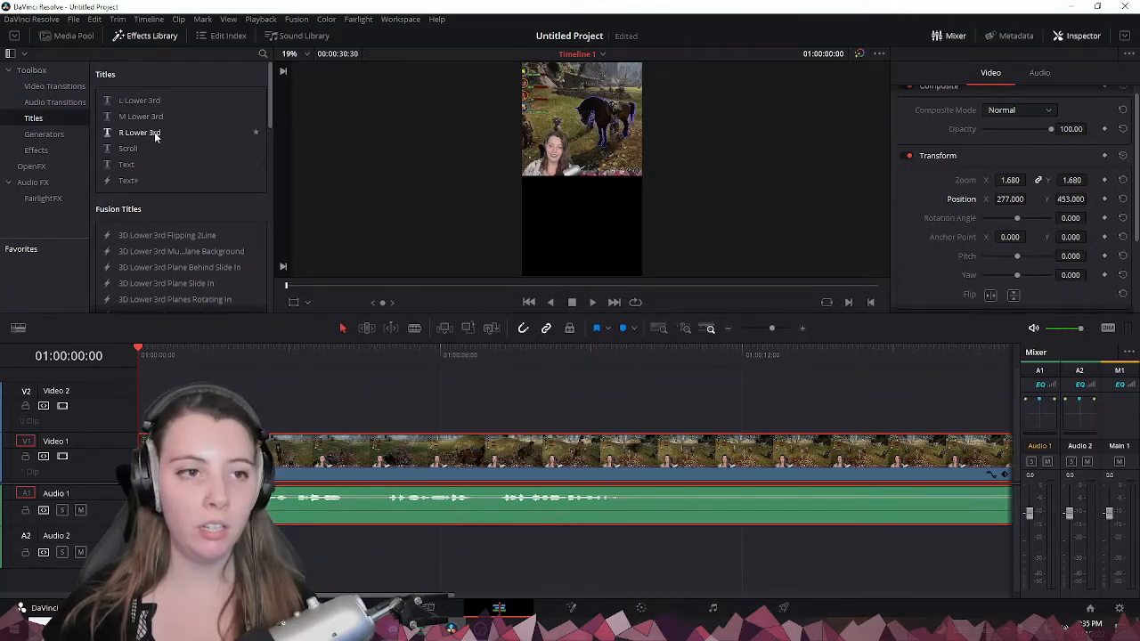
click(143, 39)
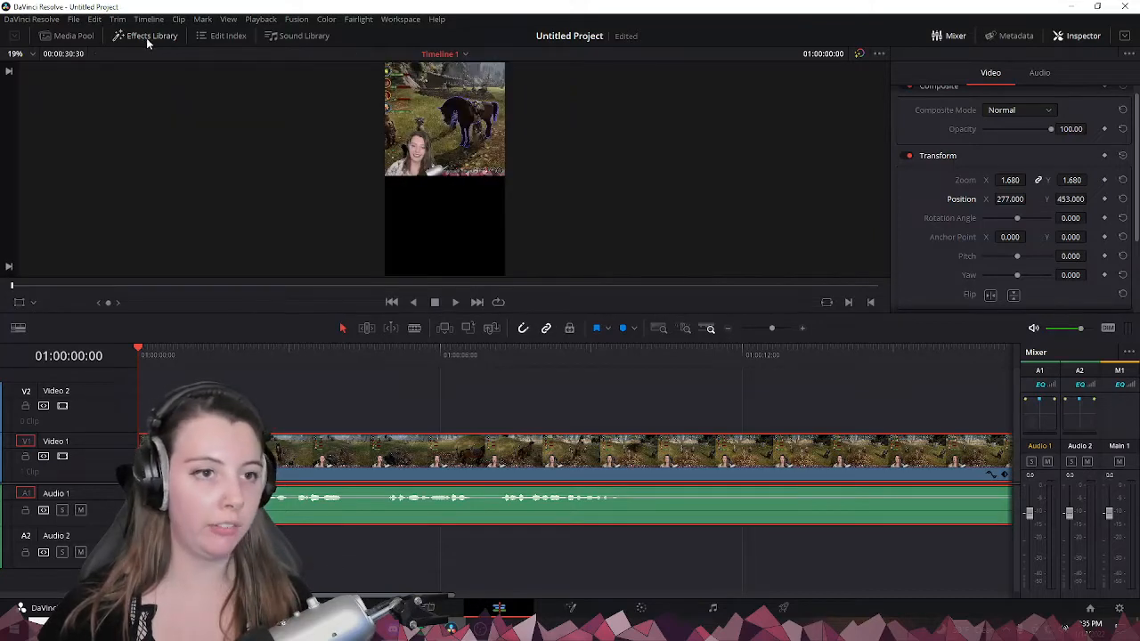
click(148, 40)
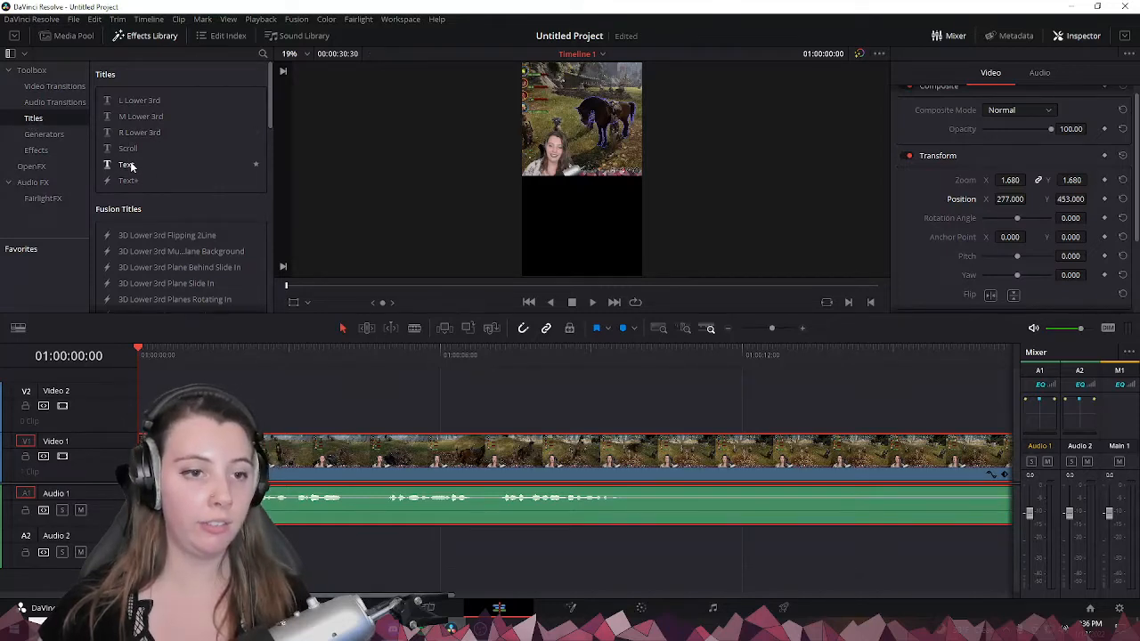
drag(130, 166, 146, 424)
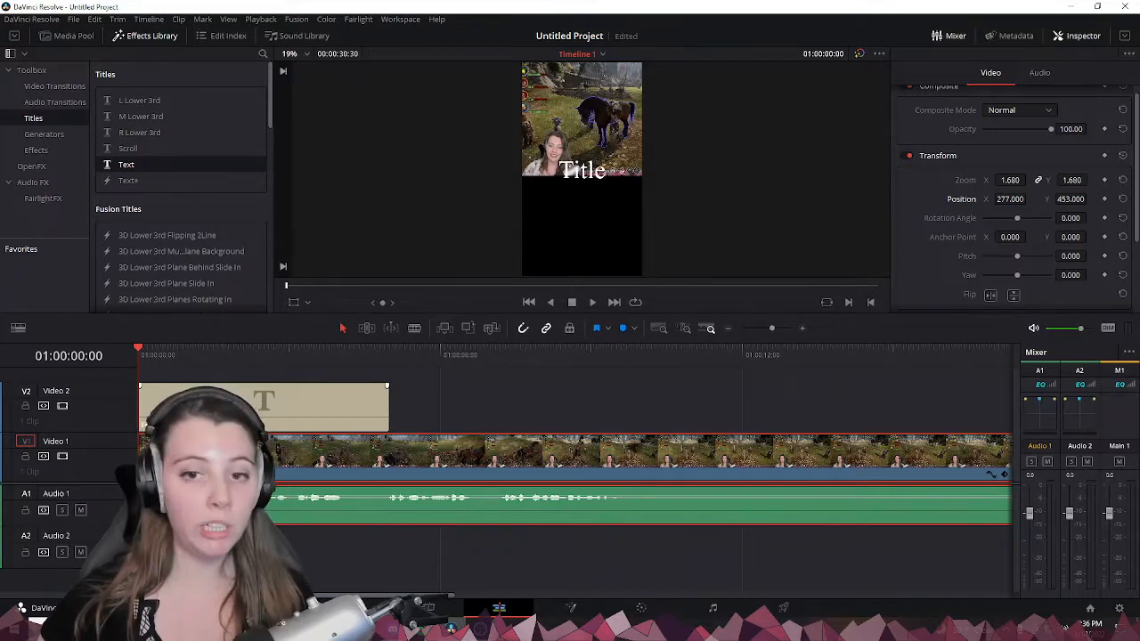
Replace the title's placeholder text with "*gasp*" and move it just below the gameplay picture
click(573, 184)
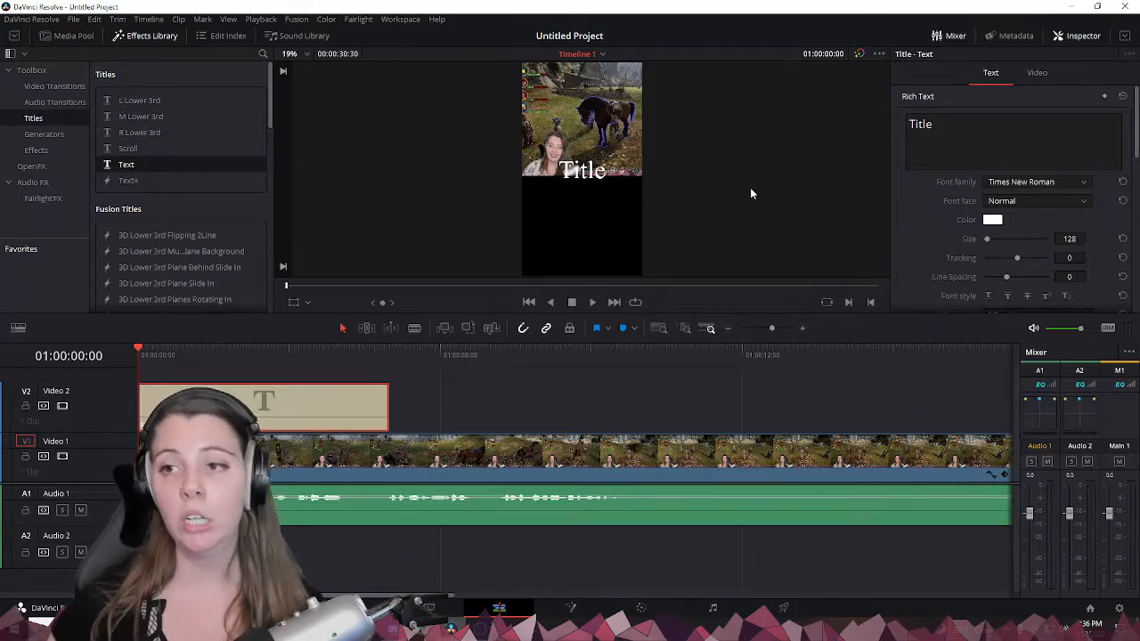
double_click(973, 116)
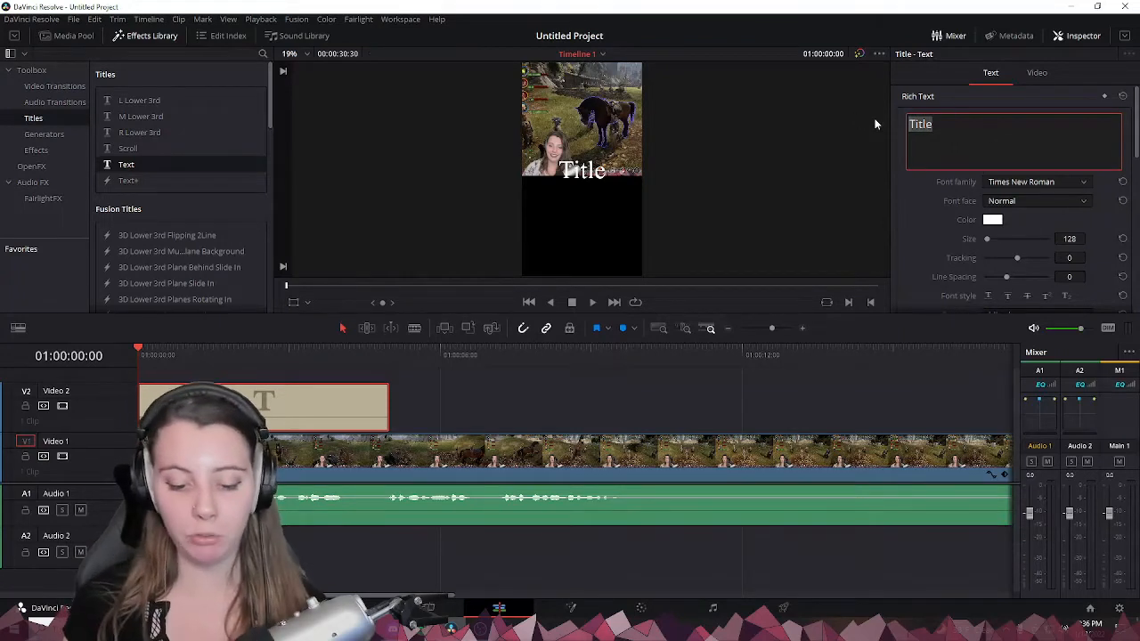
text(*gasp*)
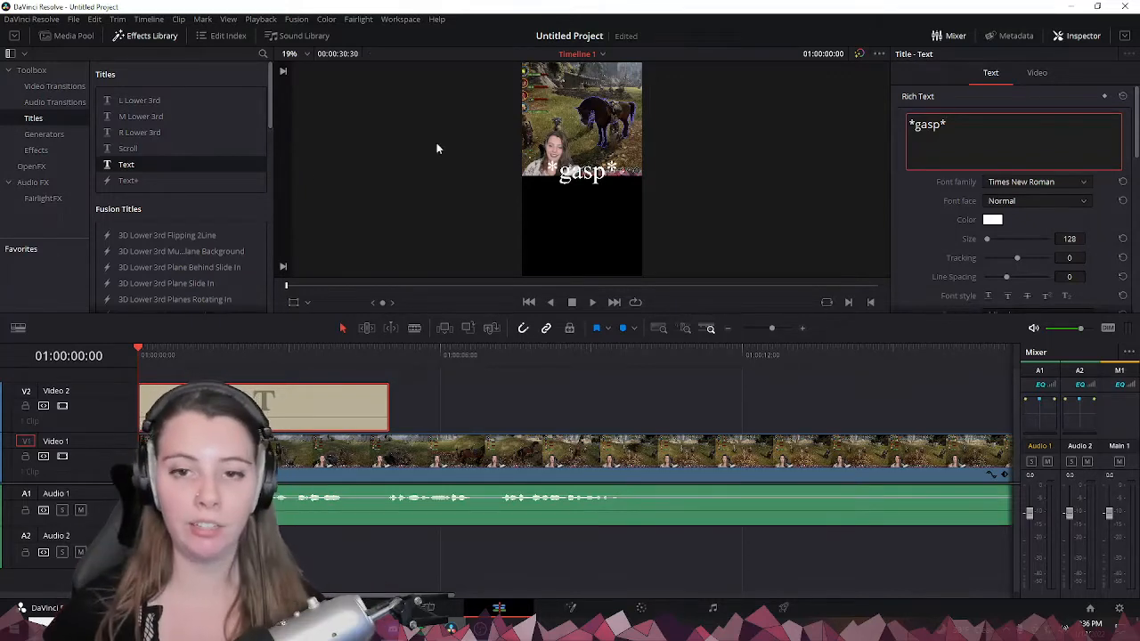
mouse_move(581, 172)
mouse_down()
mouse_move(560, 144)
mouse_move(582, 192)
mouse_up()
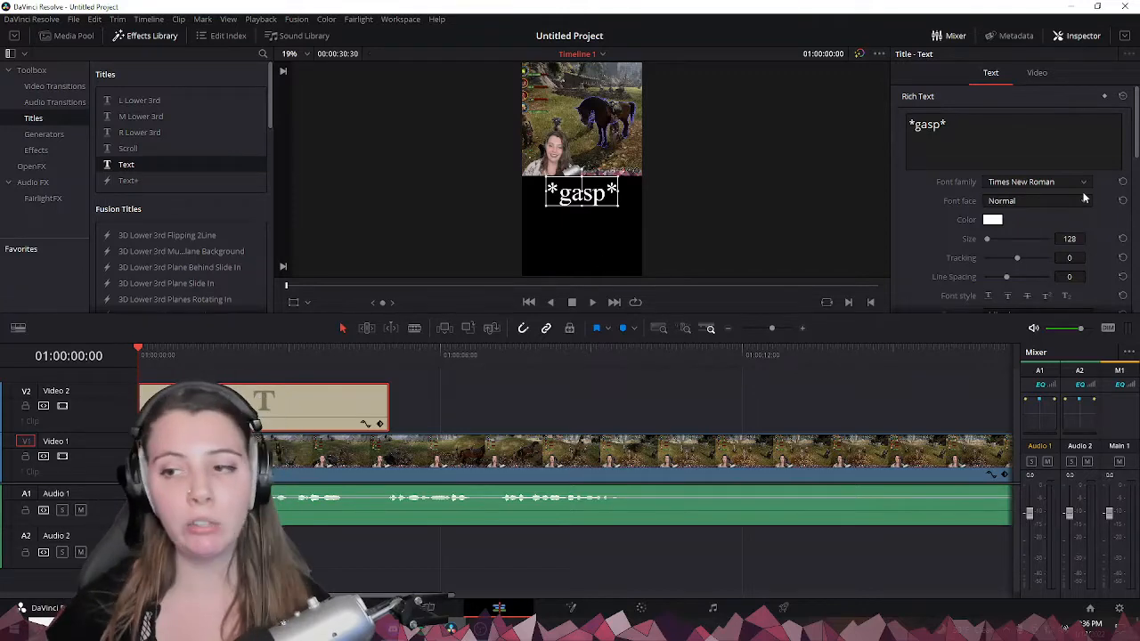
Set the *gasp* title's font family to Open Sans and its font face to Bold
click(1040, 182)
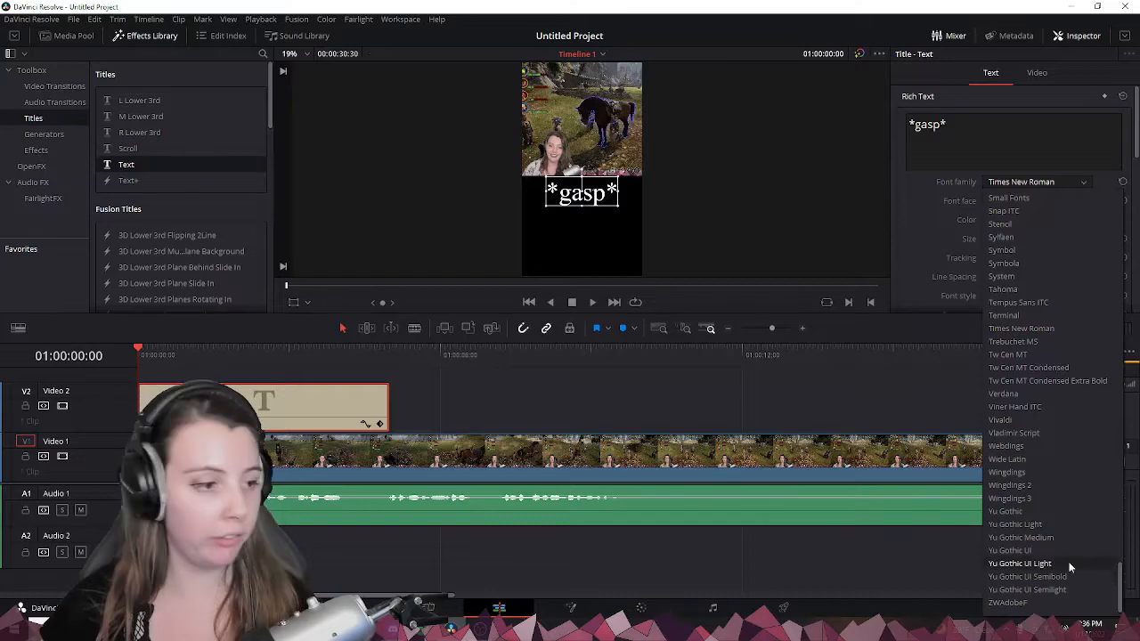
scroll(1070, 561, up, 15)
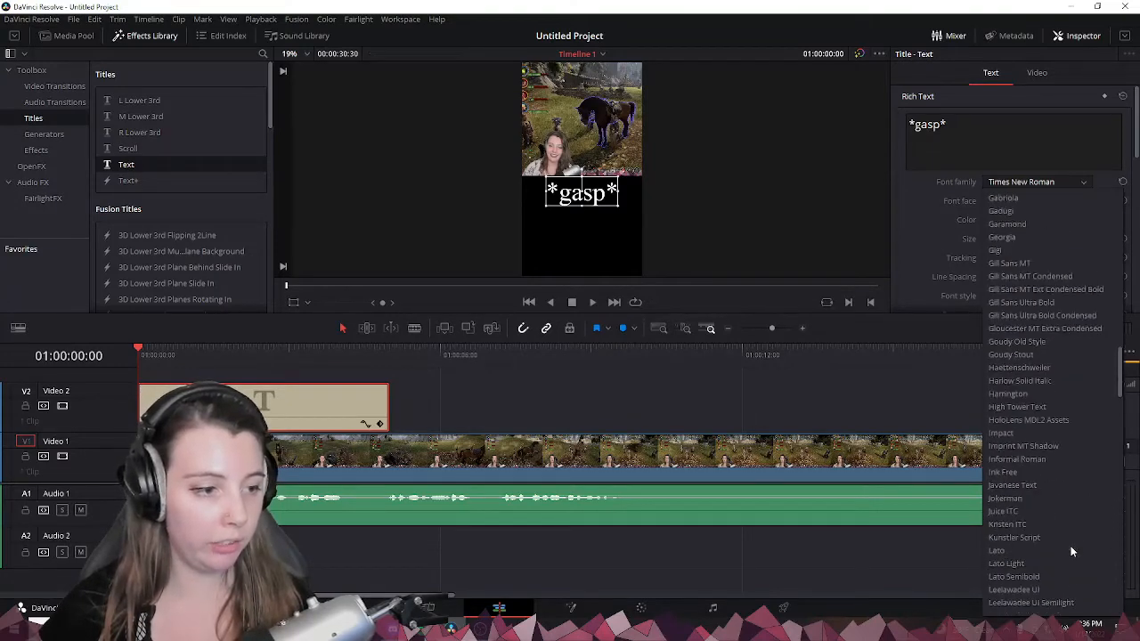
scroll(1071, 547, down, 3)
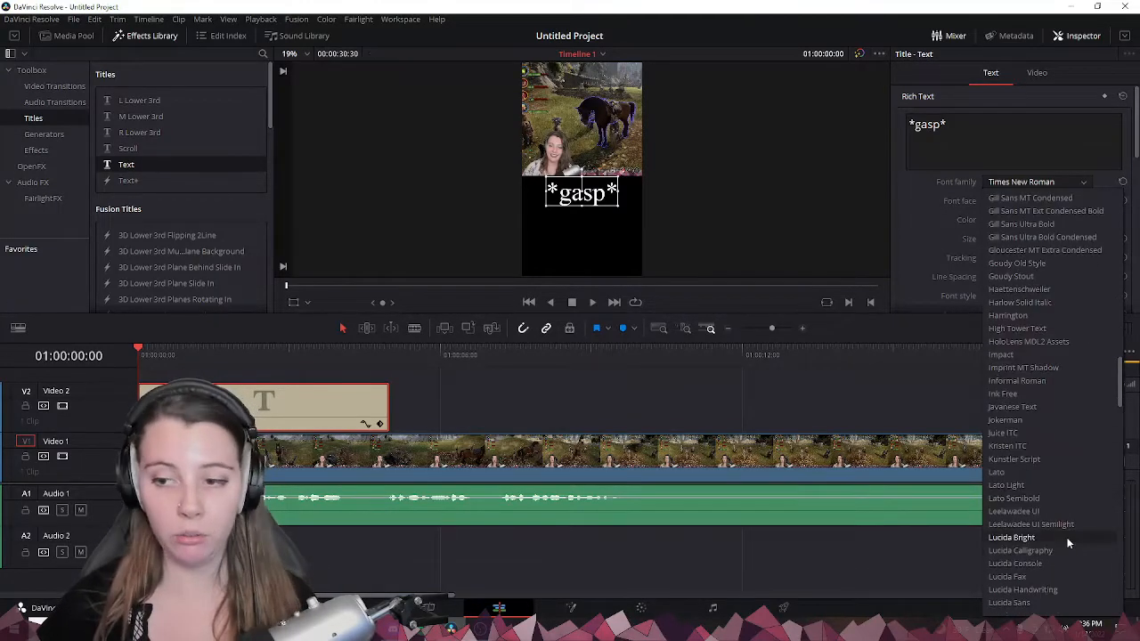
scroll(1065, 534, down, 15)
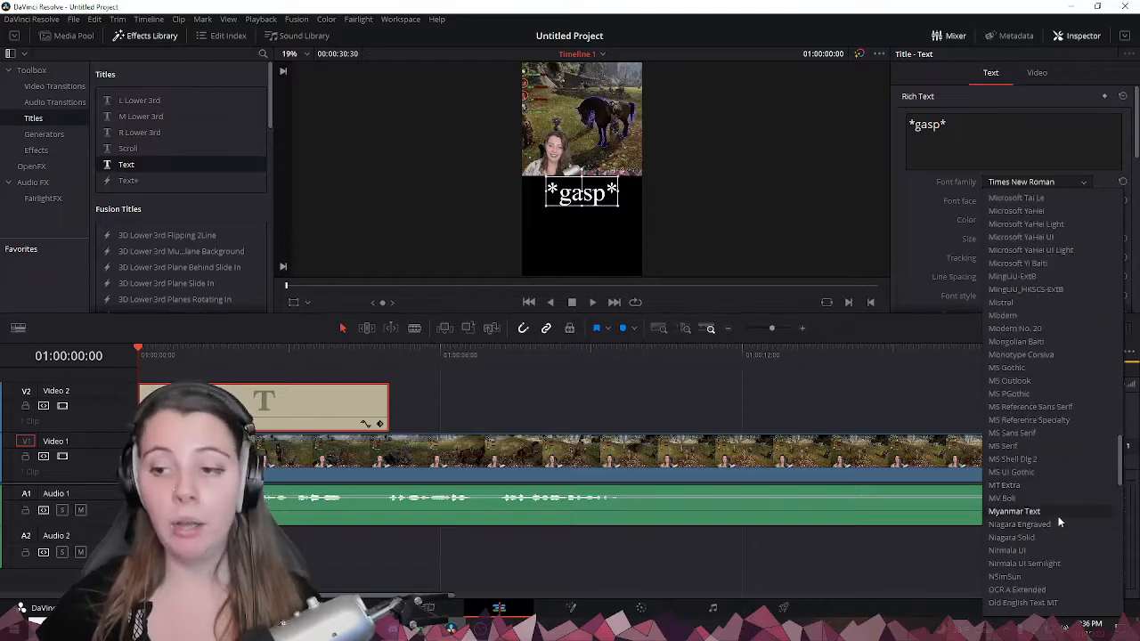
scroll(1058, 515, down, 7)
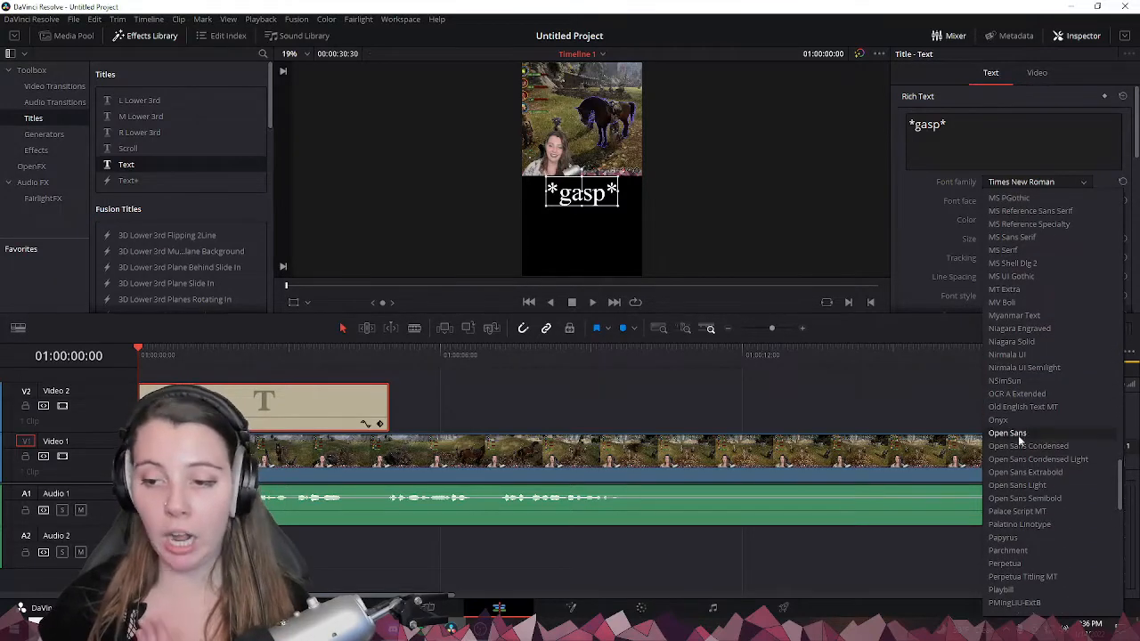
click(1018, 435)
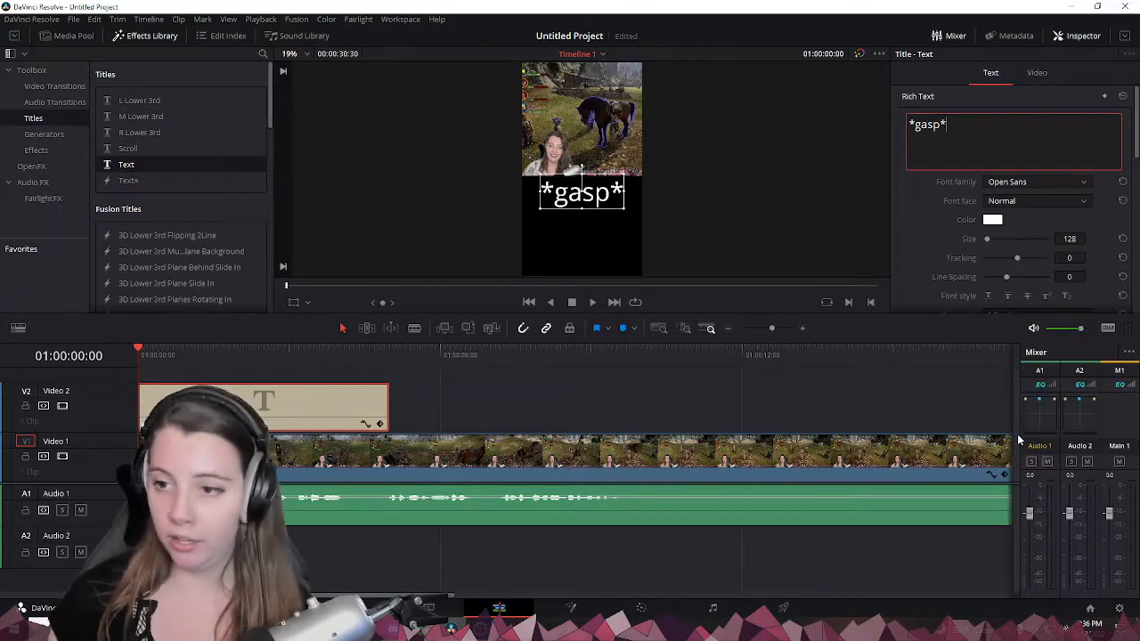
click(1024, 200)
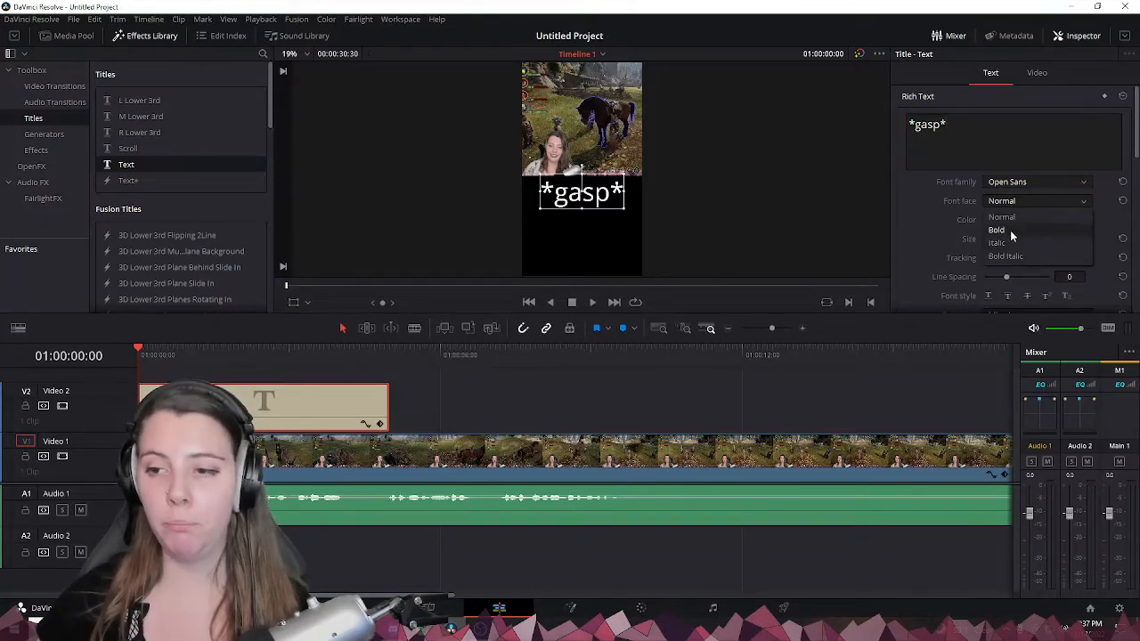
click(1010, 230)
Move the *gasp* title to the upper edge of the gameplay picture, at about X 391, Y 1728
scroll(926, 226, down, 2)
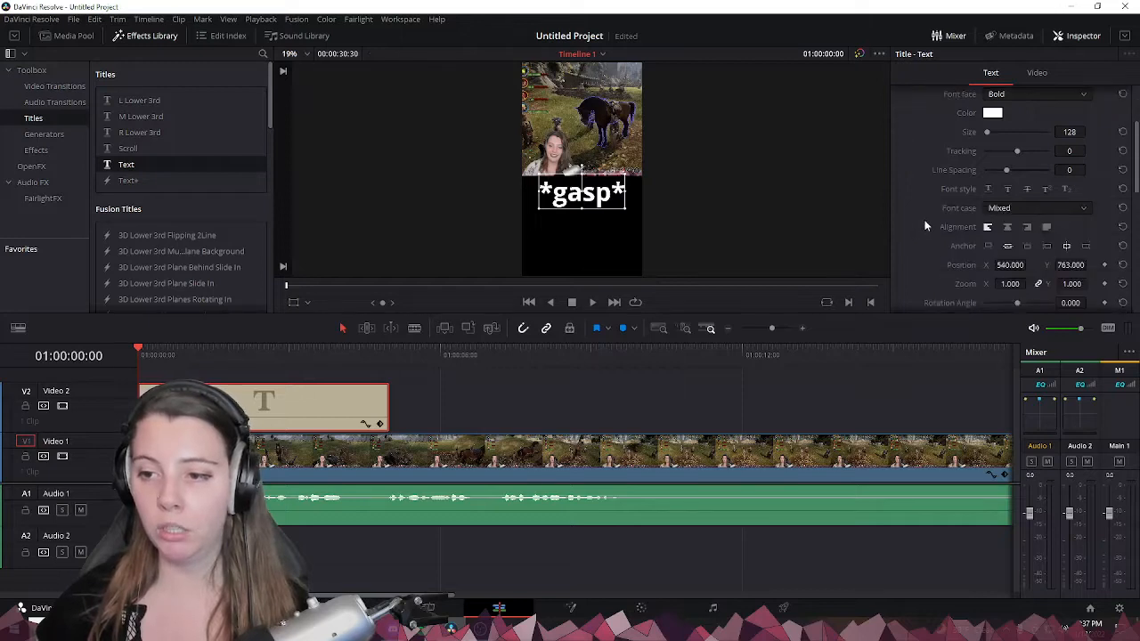
scroll(926, 227, down, 2)
scroll(937, 226, up, 1)
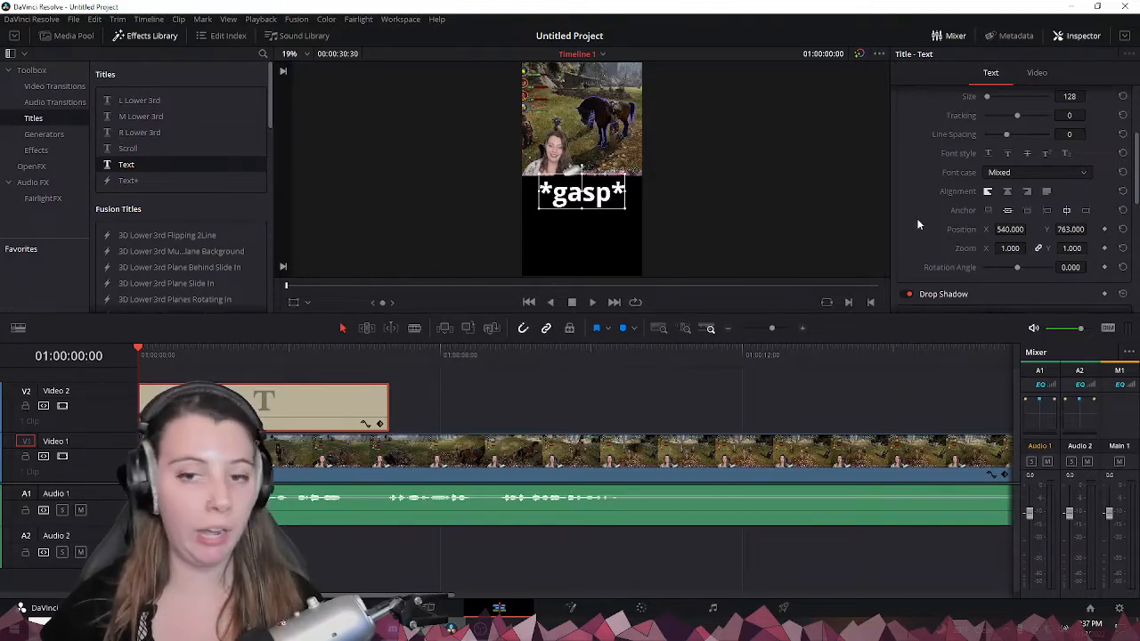
mouse_move(598, 209)
mouse_down()
mouse_move(587, 195)
mouse_move(587, 221)
mouse_up()
scroll(947, 219, down, 4)
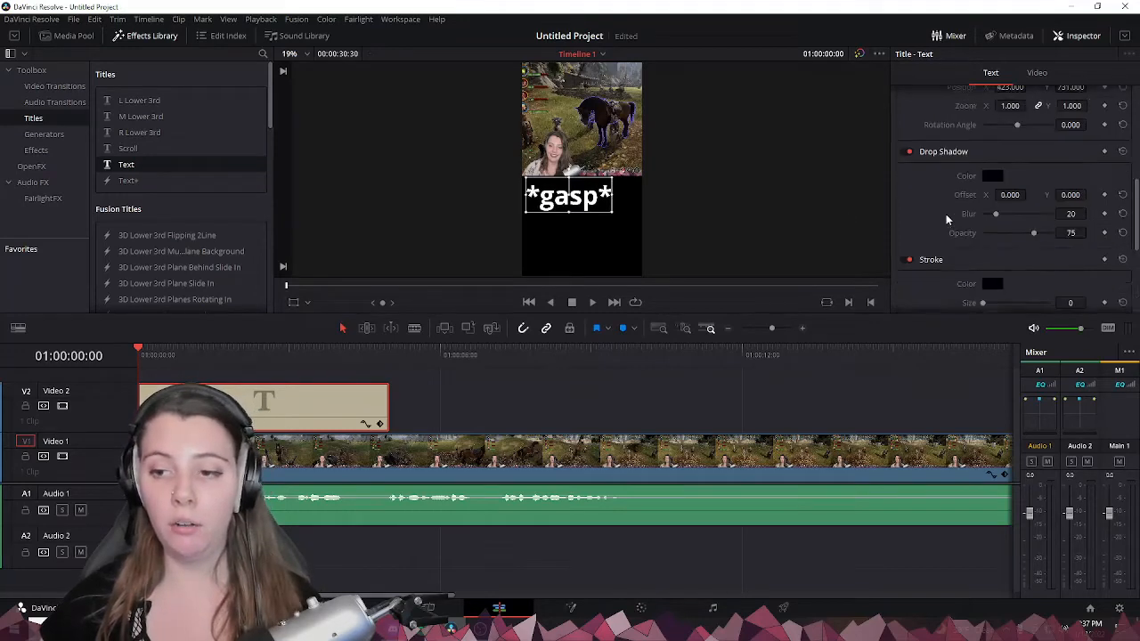
scroll(947, 219, down, 1)
drag(575, 211, 573, 104)
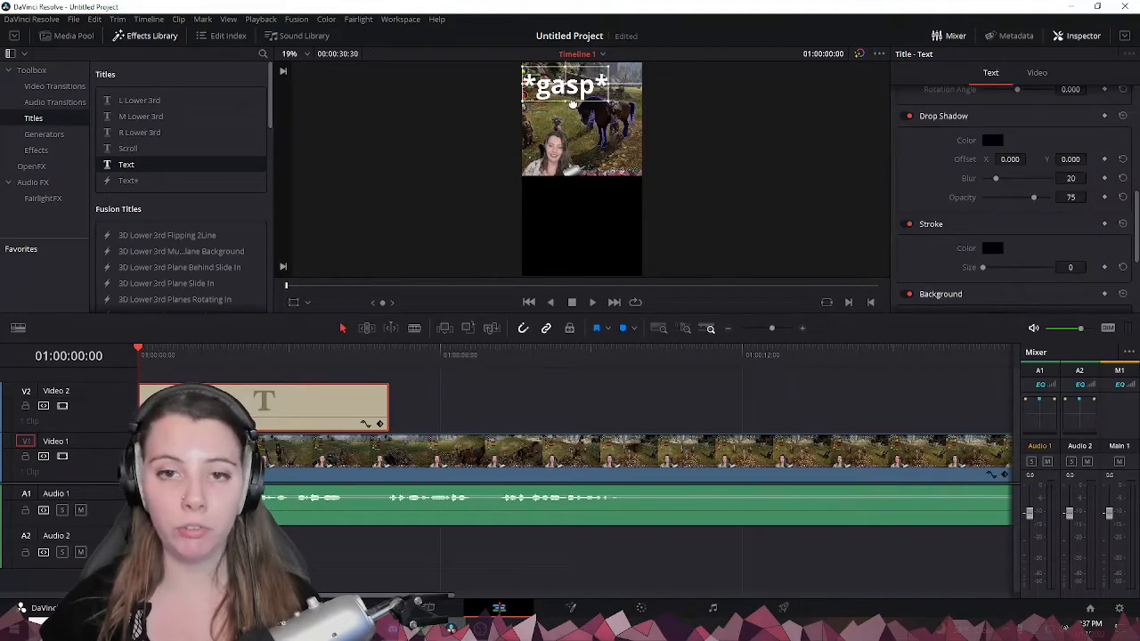
Enlarge the *gasp* title's text size to 154
scroll(1010, 255, down, 1)
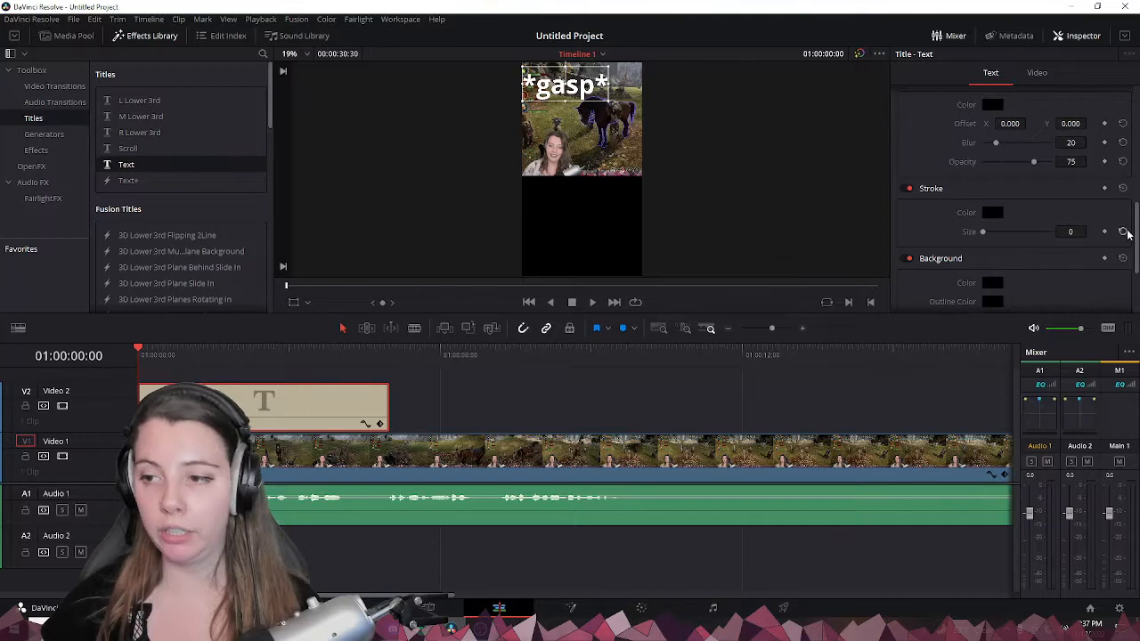
scroll(1127, 233, up, 6)
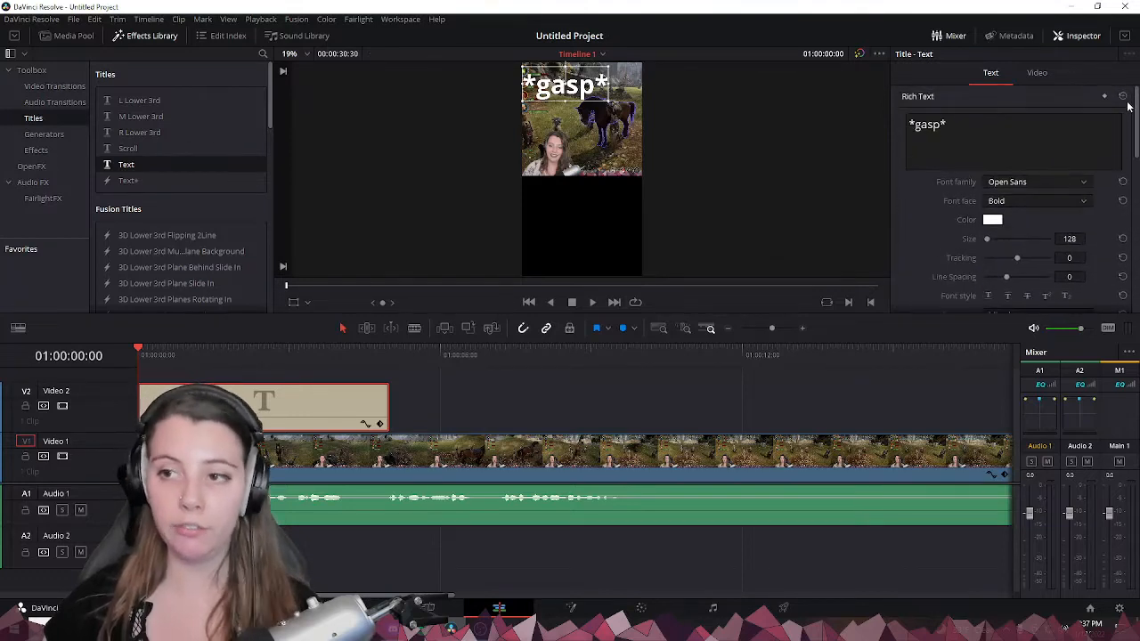
click(1036, 73)
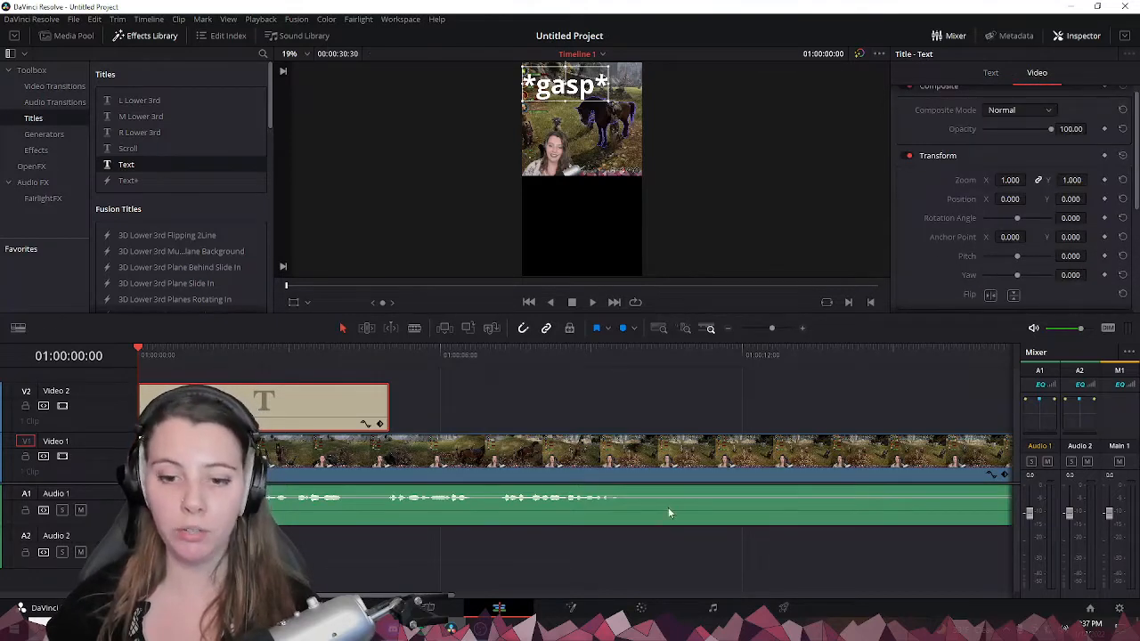
click(999, 73)
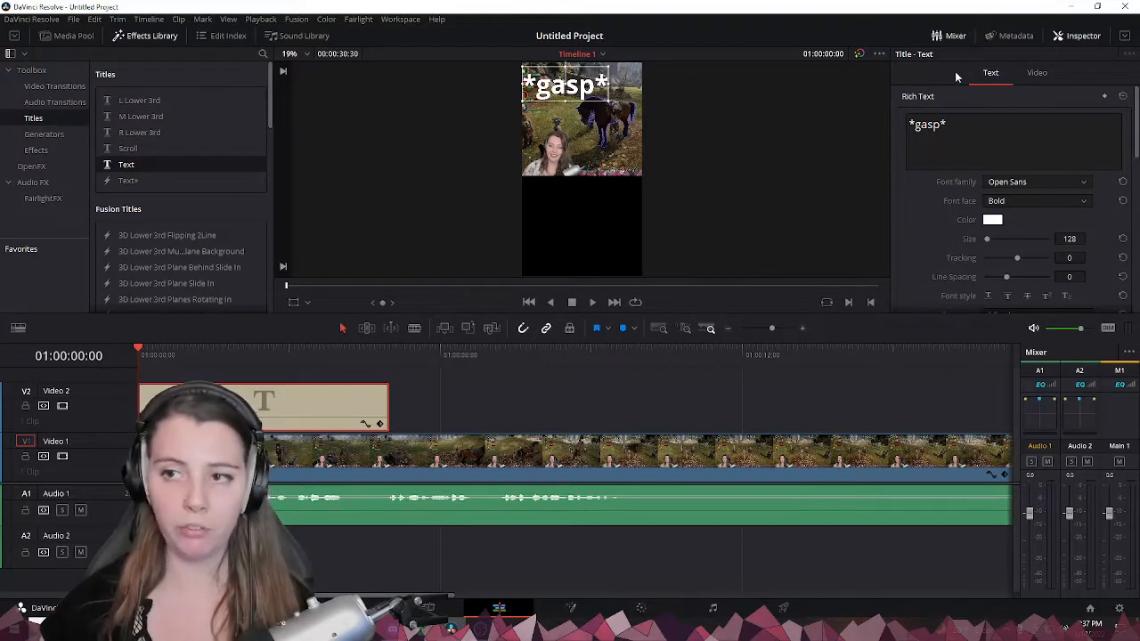
mouse_move(1135, 138)
mouse_down()
mouse_move(1135, 157)
mouse_move(1136, 103)
mouse_move(1136, 120)
mouse_up()
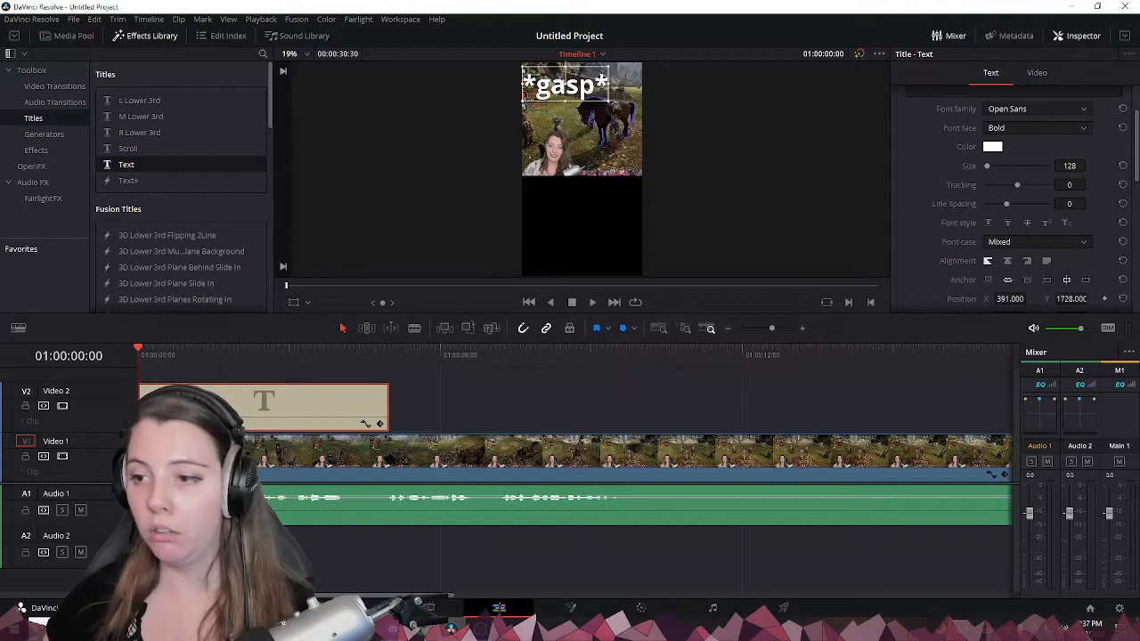
scroll(1065, 219, down, 1)
scroll(1065, 219, up, 3)
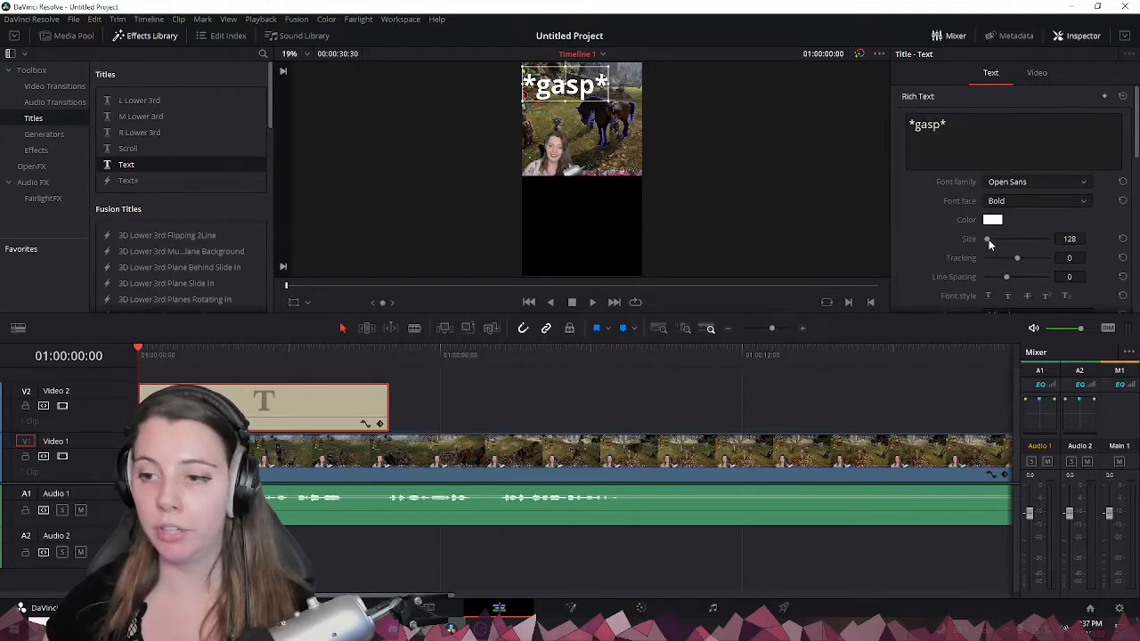
mouse_move(989, 242)
mouse_down()
mouse_move(1010, 237)
mouse_move(987, 242)
mouse_up()
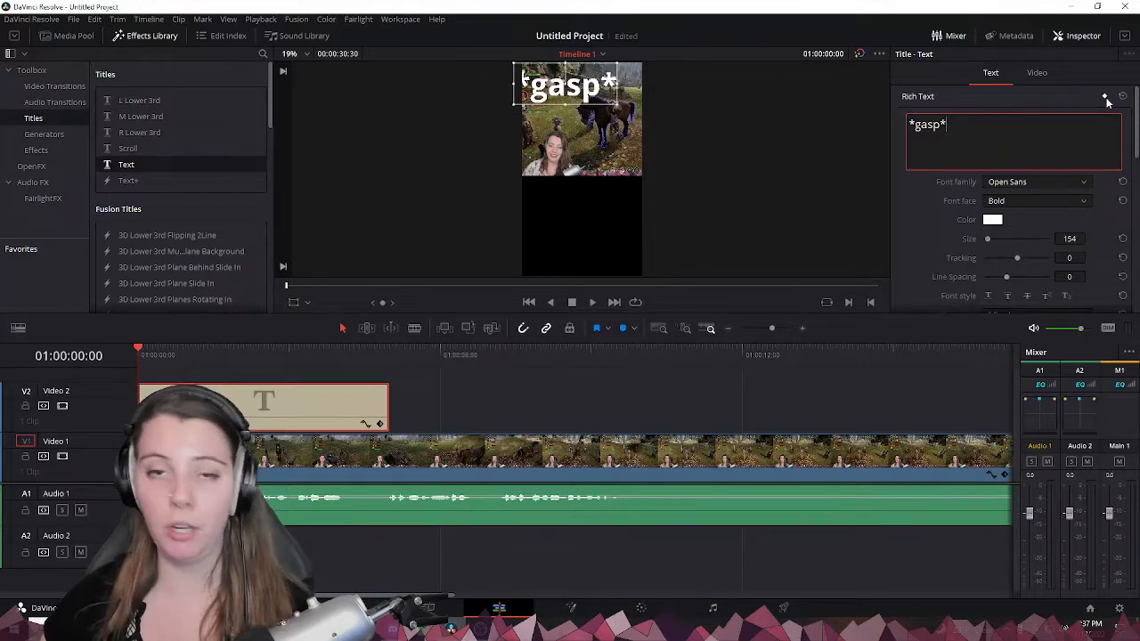
Center the *gasp* title horizontally over the gameplay and give its text a black stroke of size 2
scroll(990, 242, down, 5)
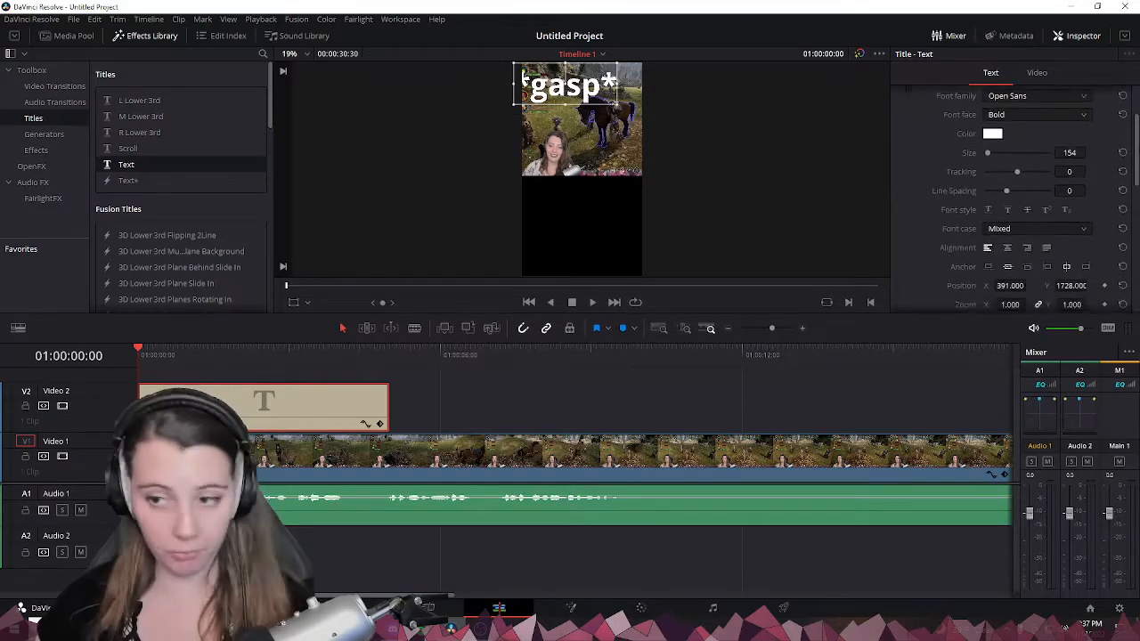
scroll(1137, 184, down, 4)
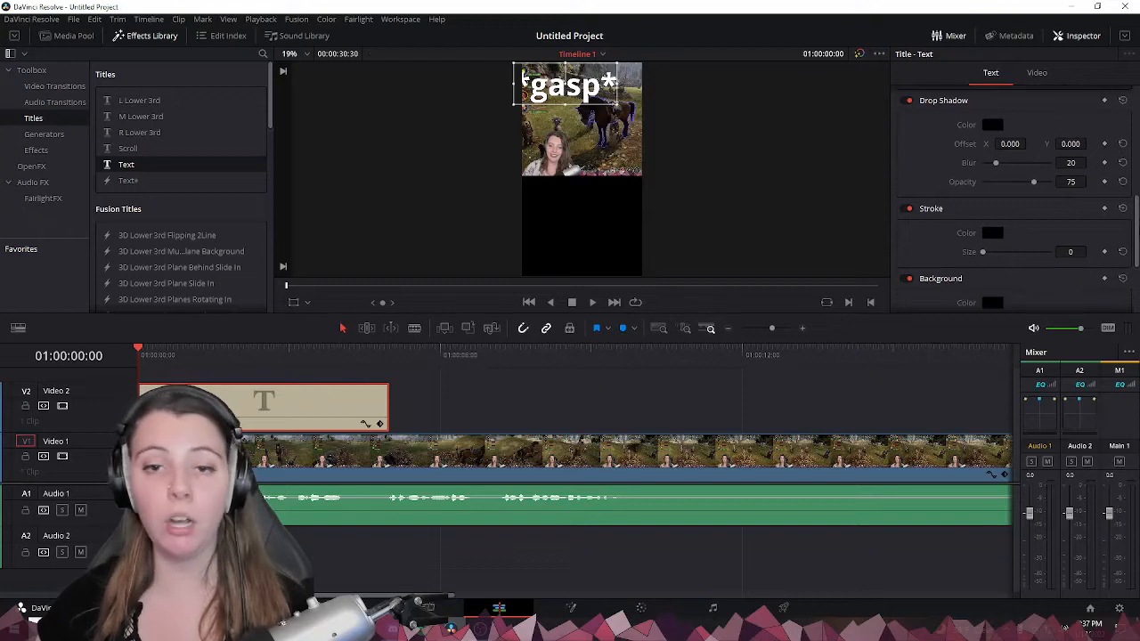
drag(570, 107, 584, 107)
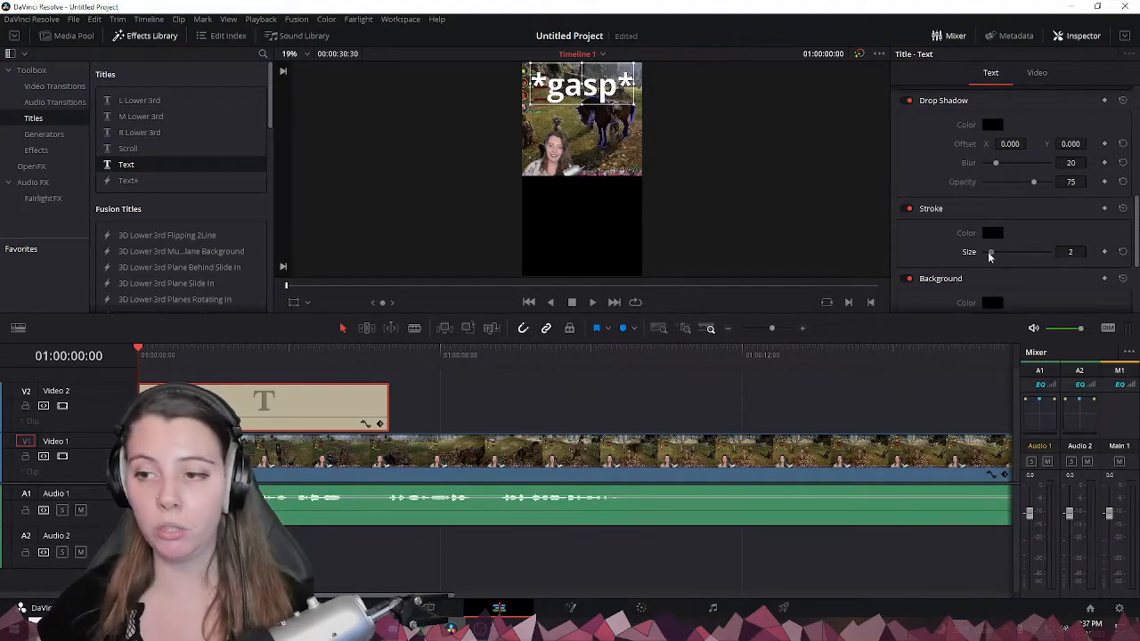
drag(985, 252, 995, 260)
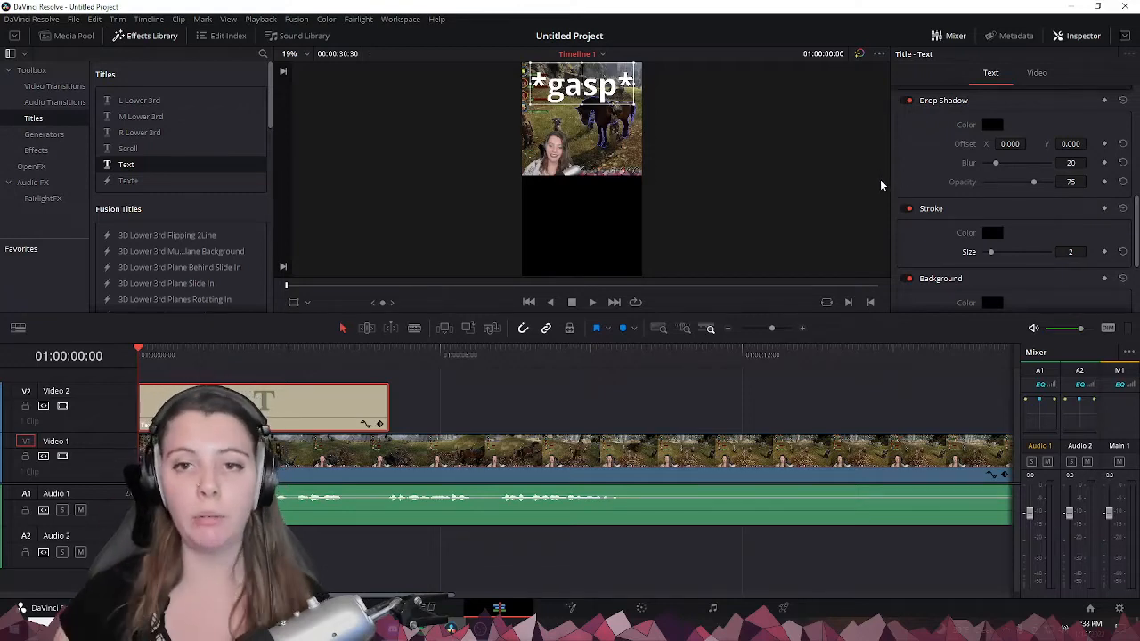
Reduce the *gasp* title's text size to 62
scroll(977, 206, up, 5)
scroll(972, 205, up, 2)
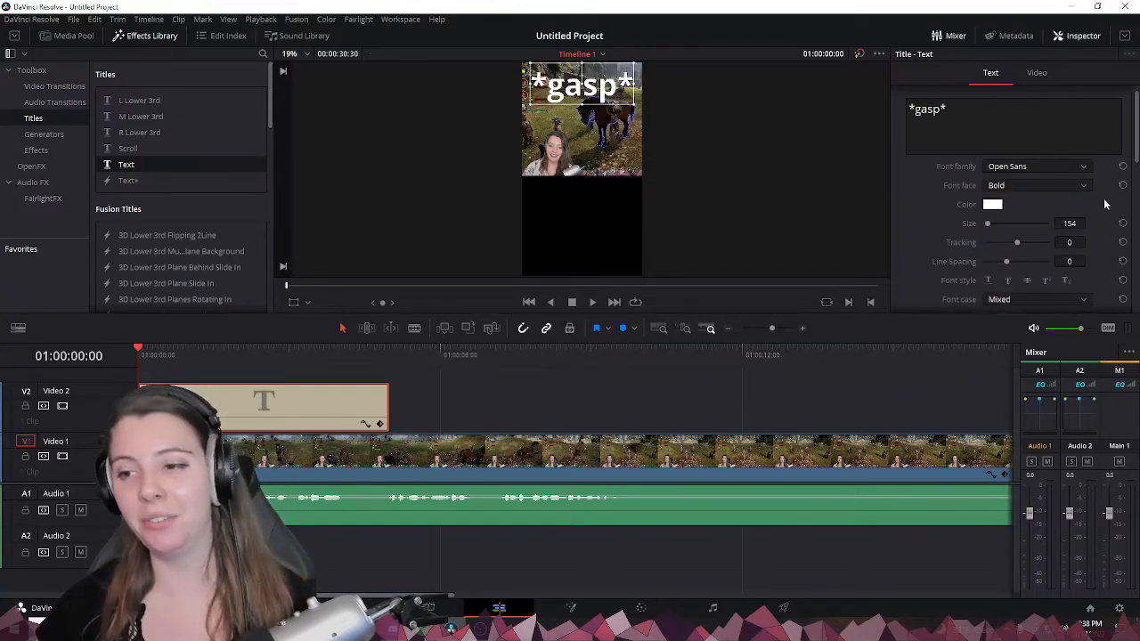
drag(1071, 223, 758, 265)
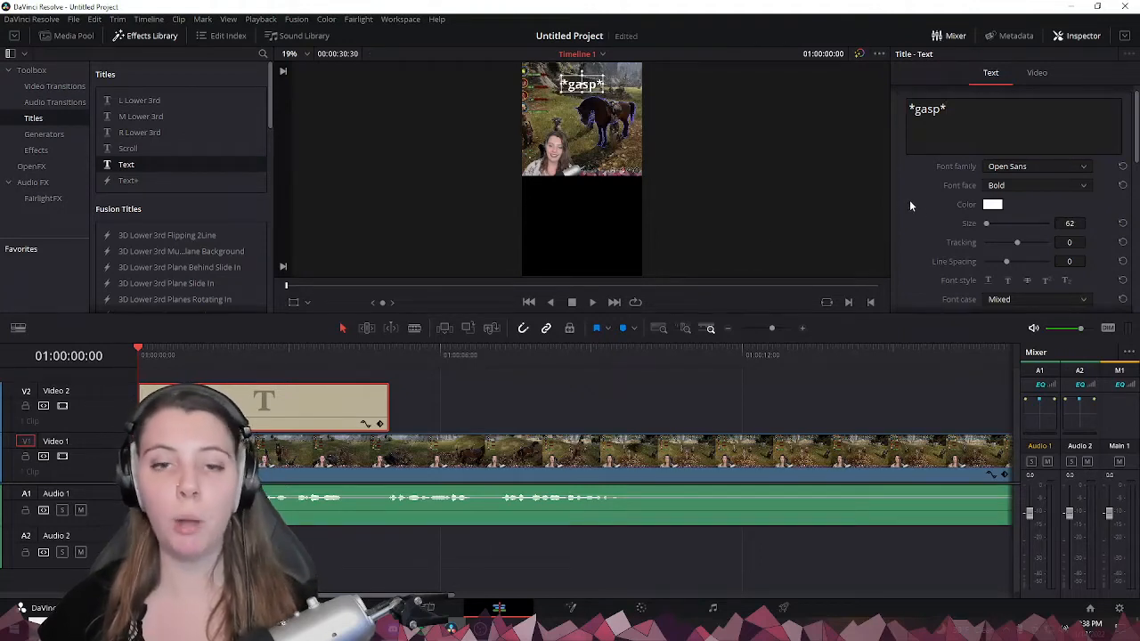
Set the *gasp* title's text size to 23 and place it in the black area below the gameplay, at about X 321, Y 703
drag(1069, 223, 555, 196)
drag(1069, 223, 1057, 222)
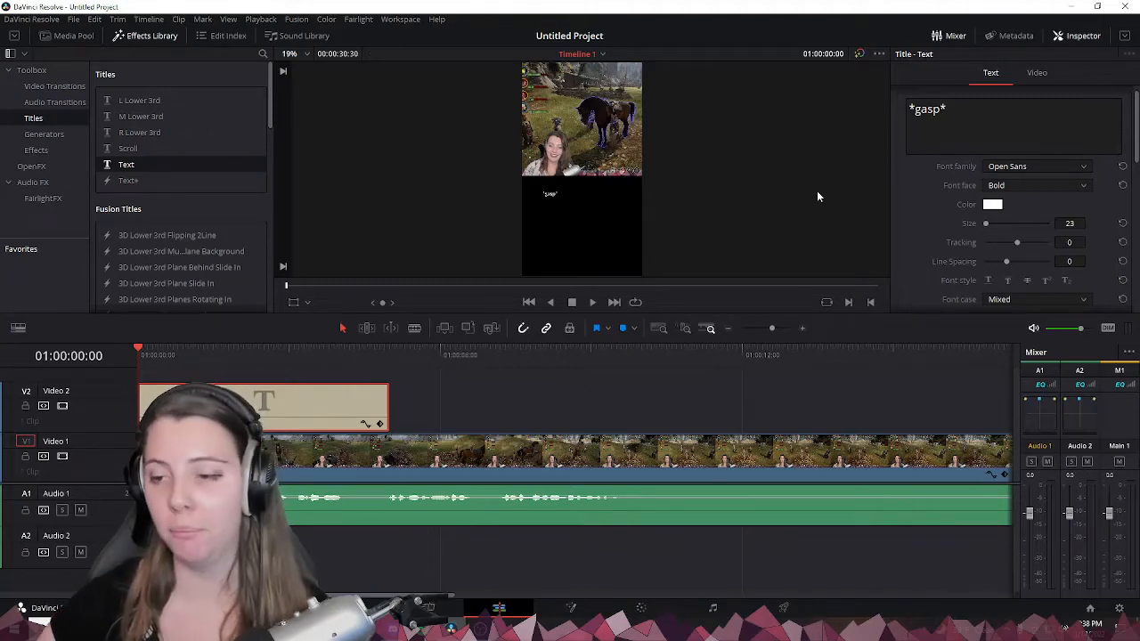
mouse_move(548, 195)
mouse_down()
mouse_move(579, 170)
mouse_move(556, 197)
mouse_up()
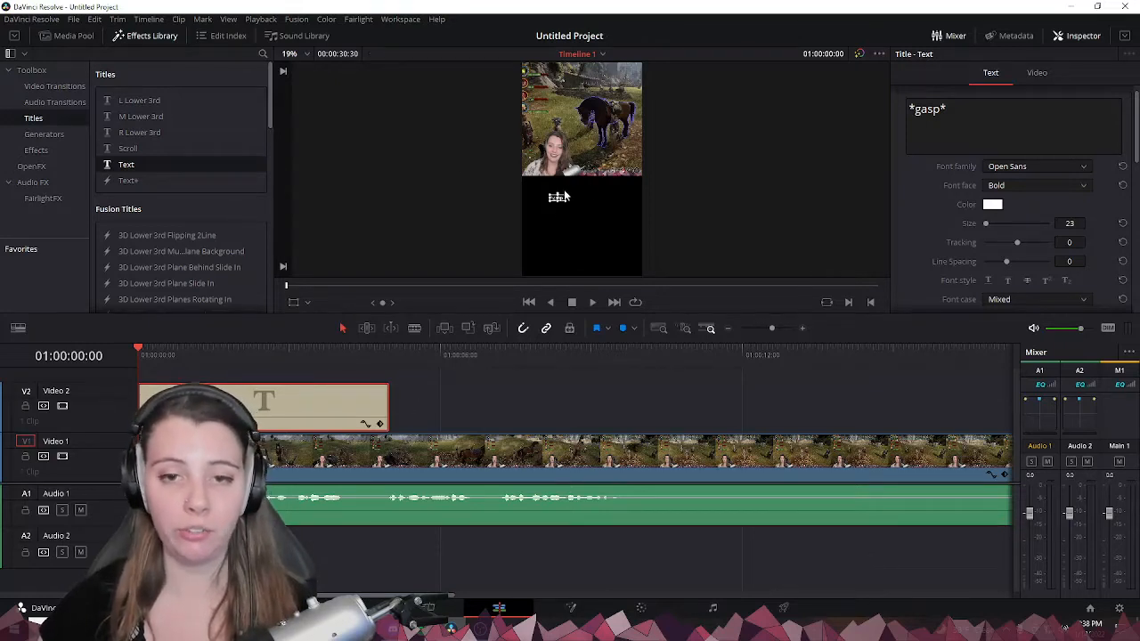
Listen to the clip's opening and replace the title's *gasp* text with "so I'm gonna leave"
click(593, 302)
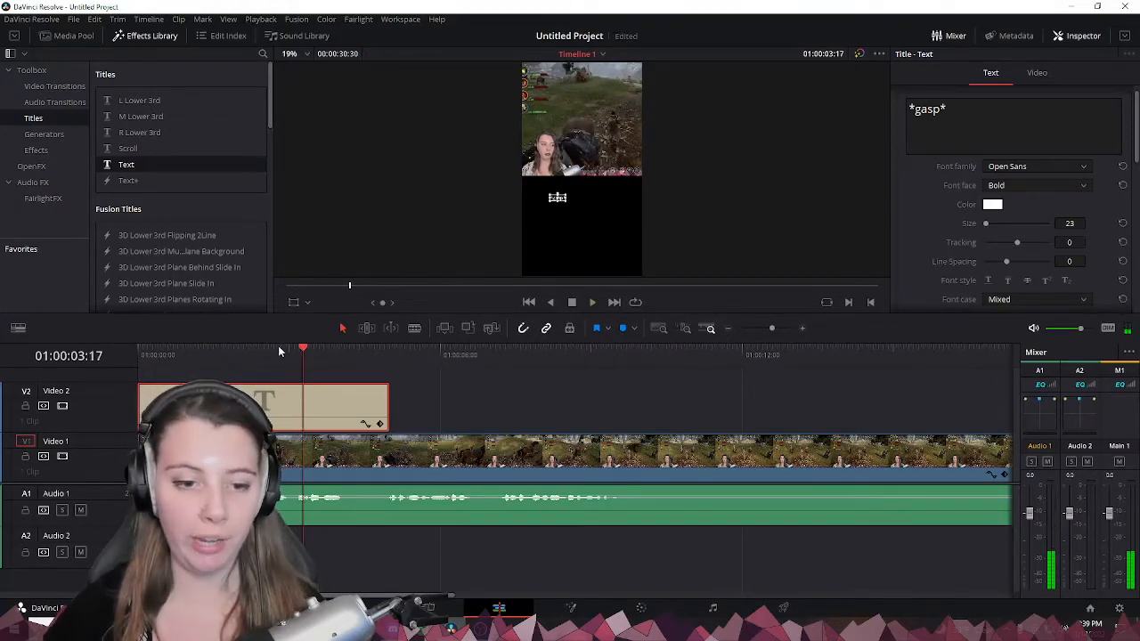
drag(300, 349, 278, 349)
drag(1026, 105, 879, 110)
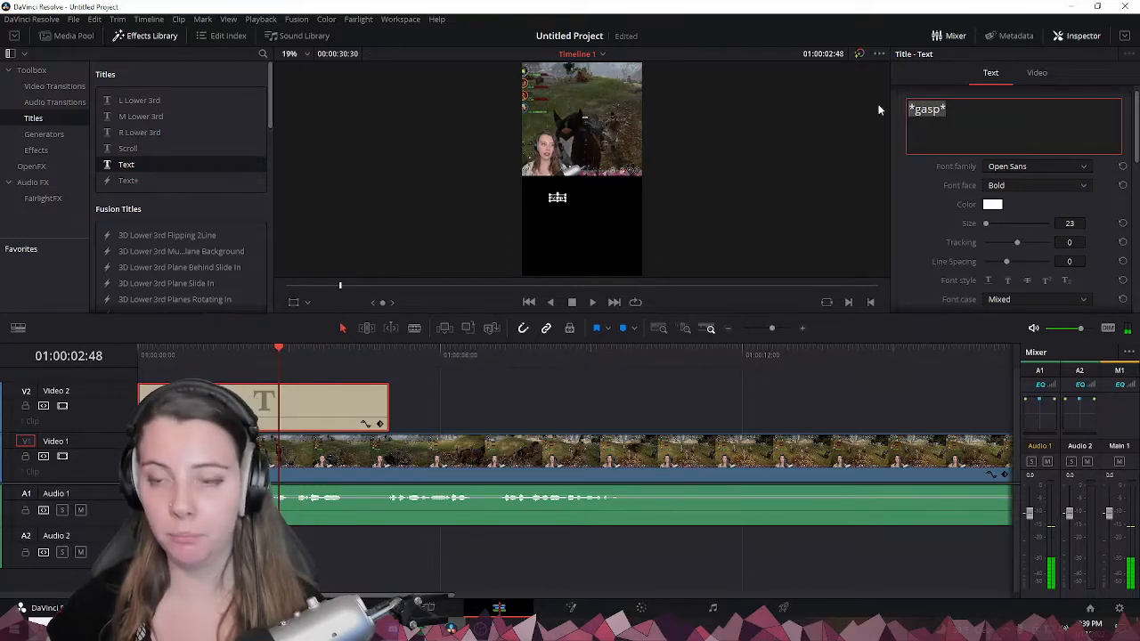
text(so I )
text(',m )
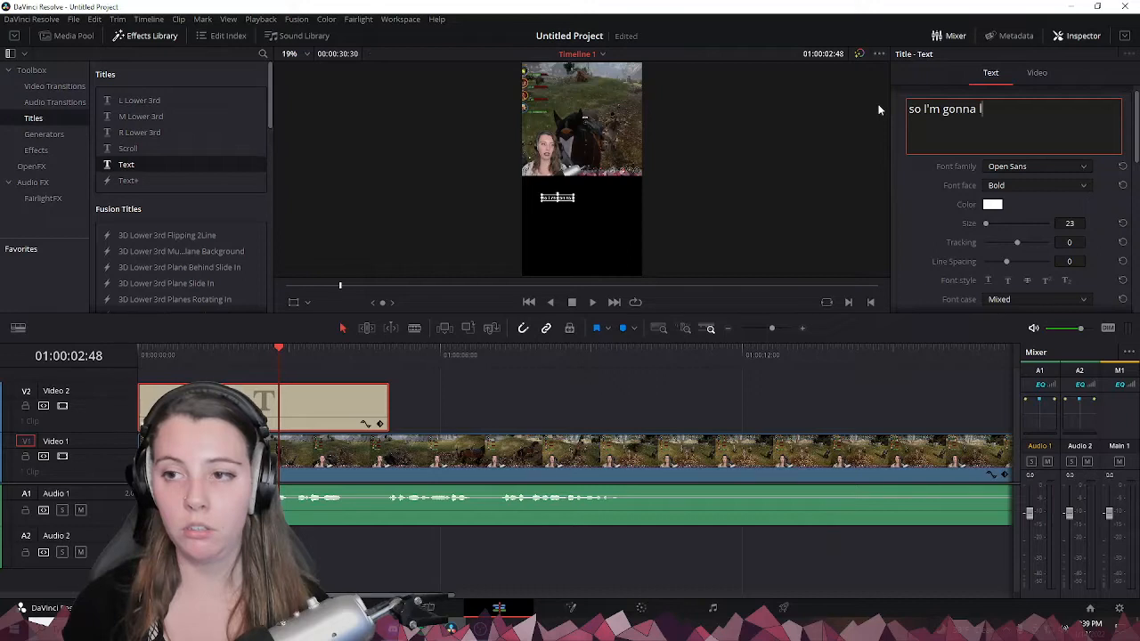
text(gonna leave)
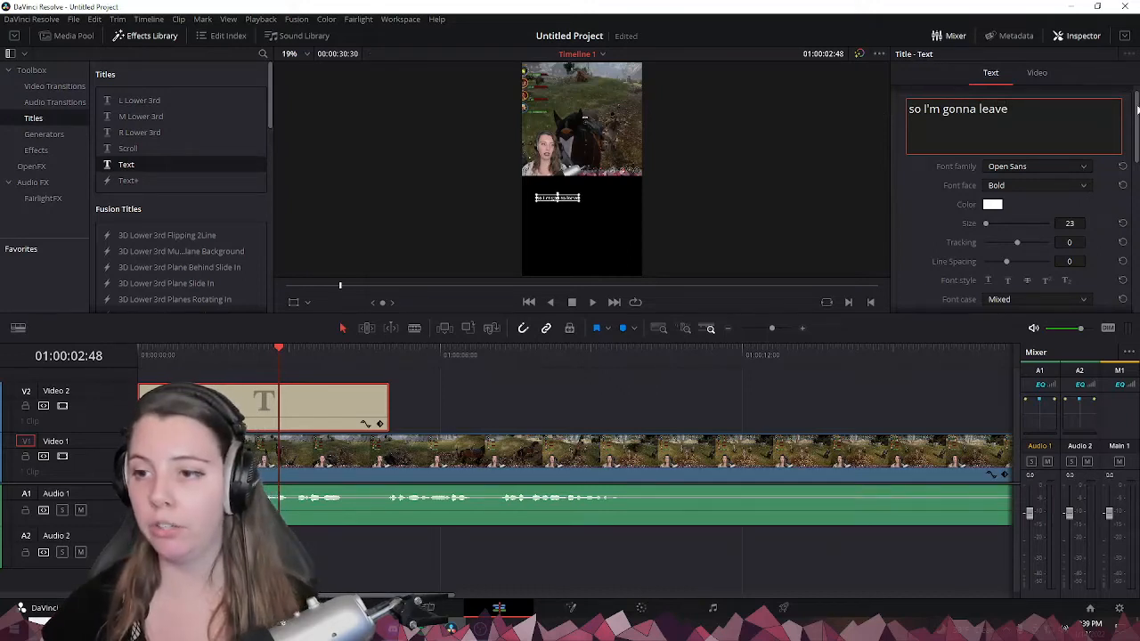
Try extending the caption with the filler words "rebwhaja rewarwea", and remove them again
drag(1138, 108, 1130, 175)
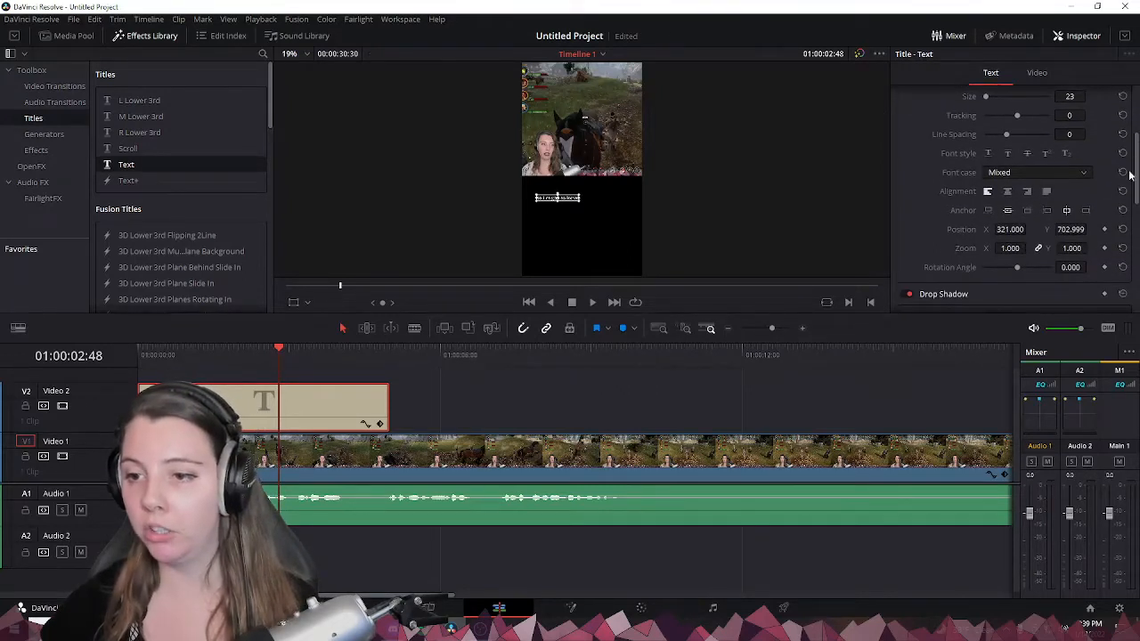
key(space)
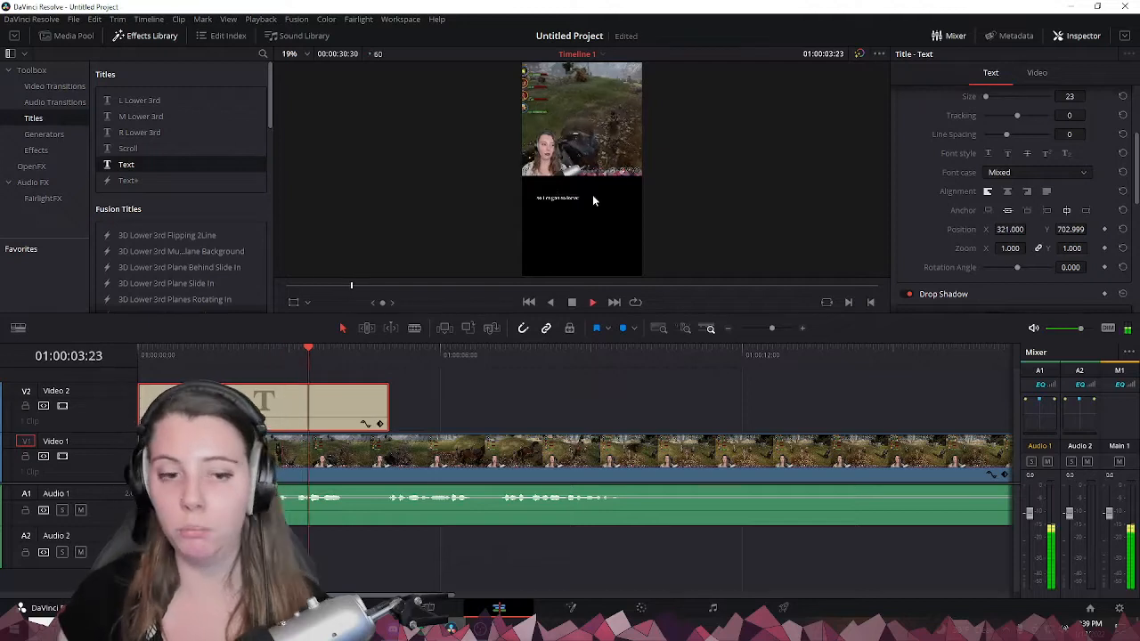
scroll(930, 212, up, 3)
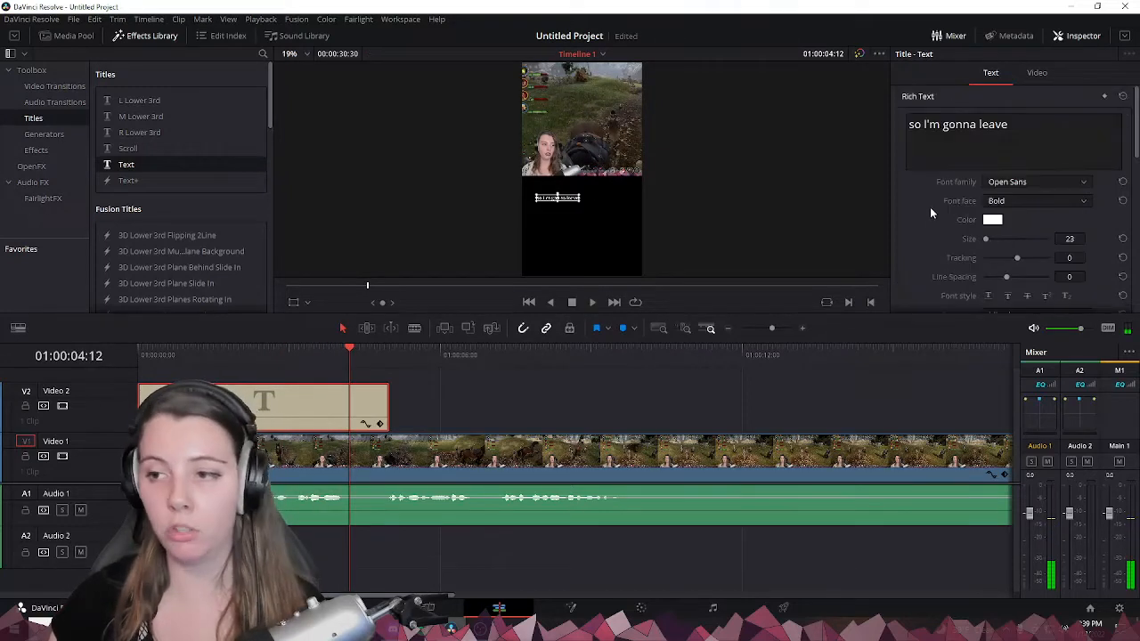
click(1044, 129)
text(rebwhaja )
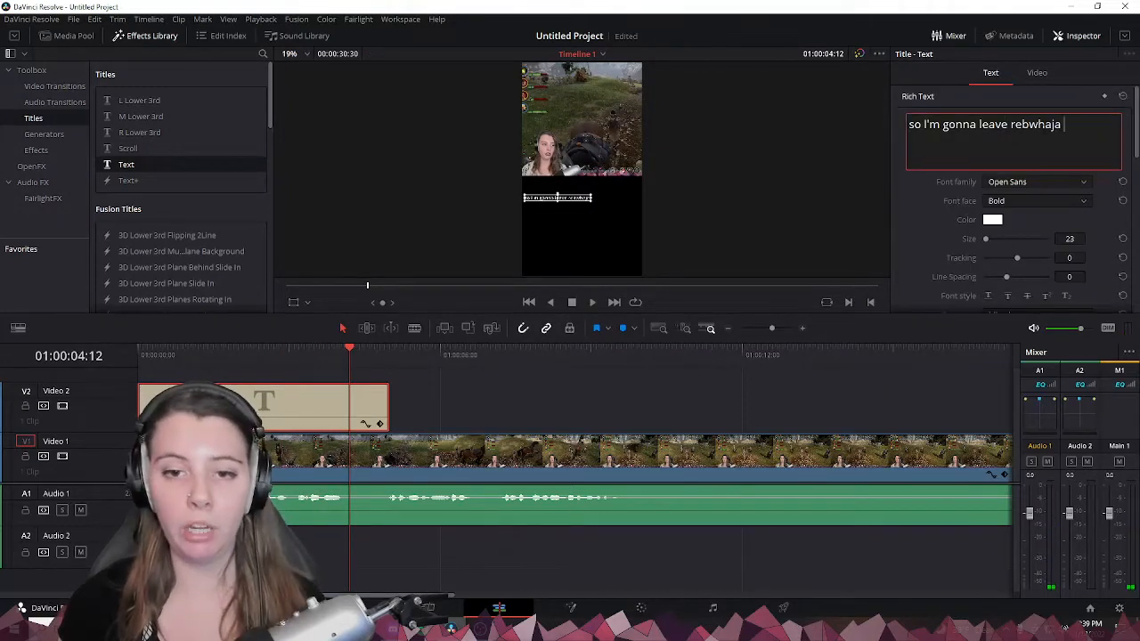
text( rewarwea)
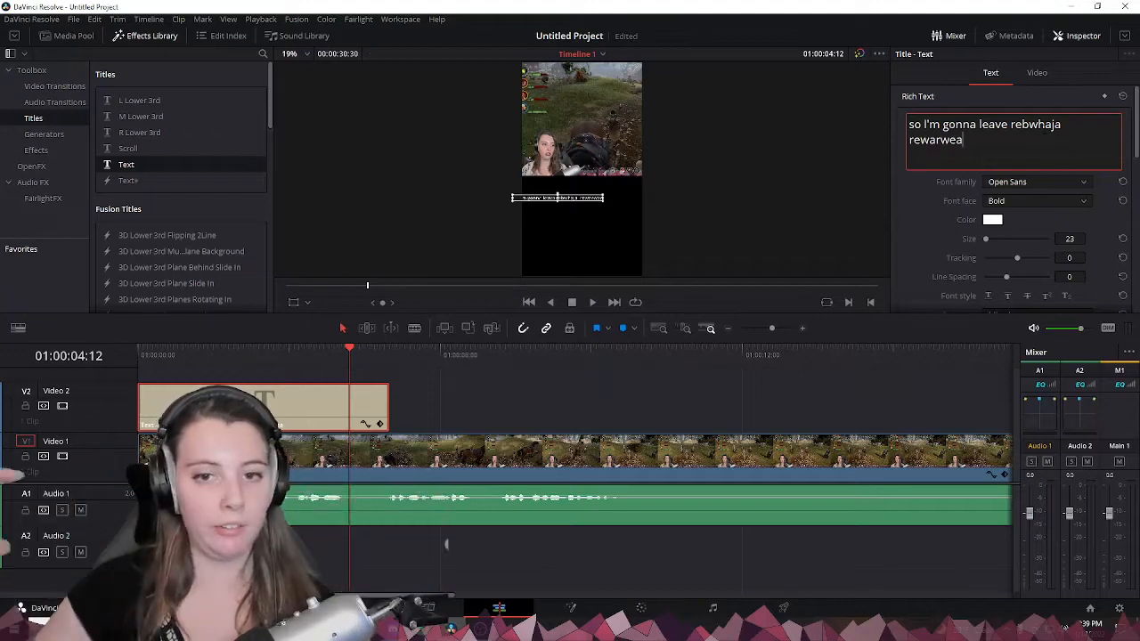
drag(964, 141, 1009, 126)
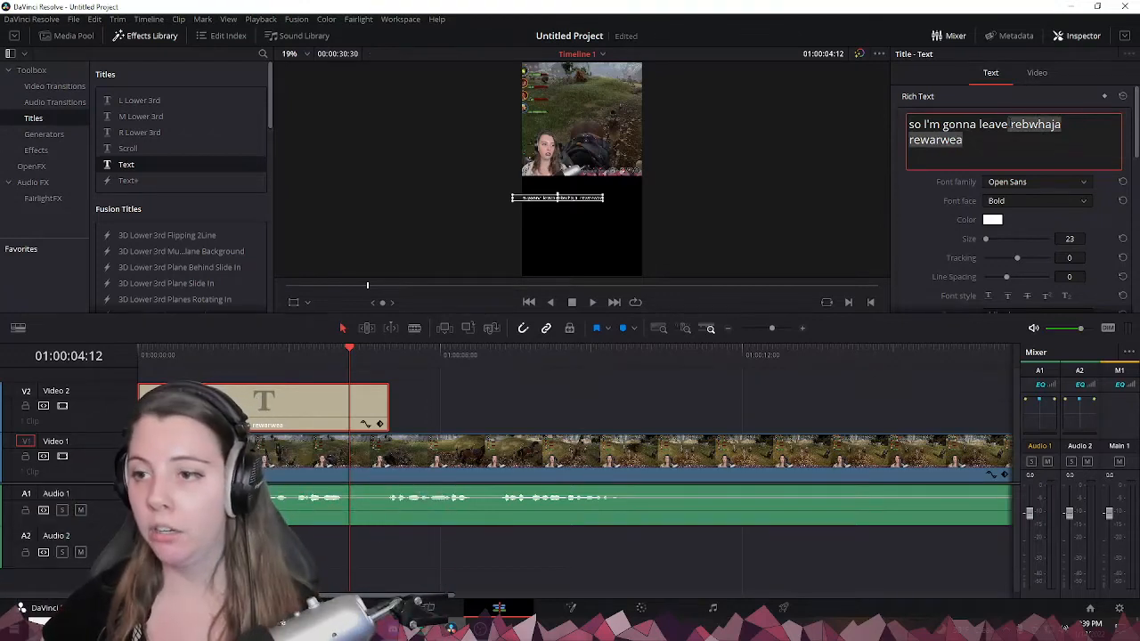
key(BackSpace)
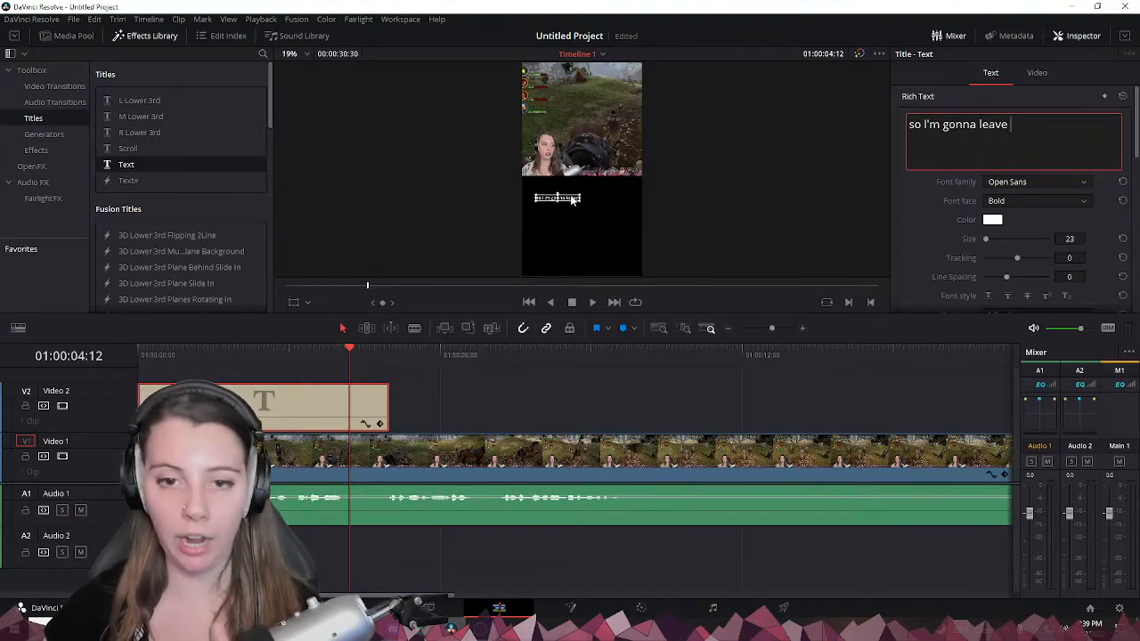
Anchor the caption title at its upper-left corner so added text extends rightward and down, at about X 108, Y 740
scroll(927, 217, down, 3)
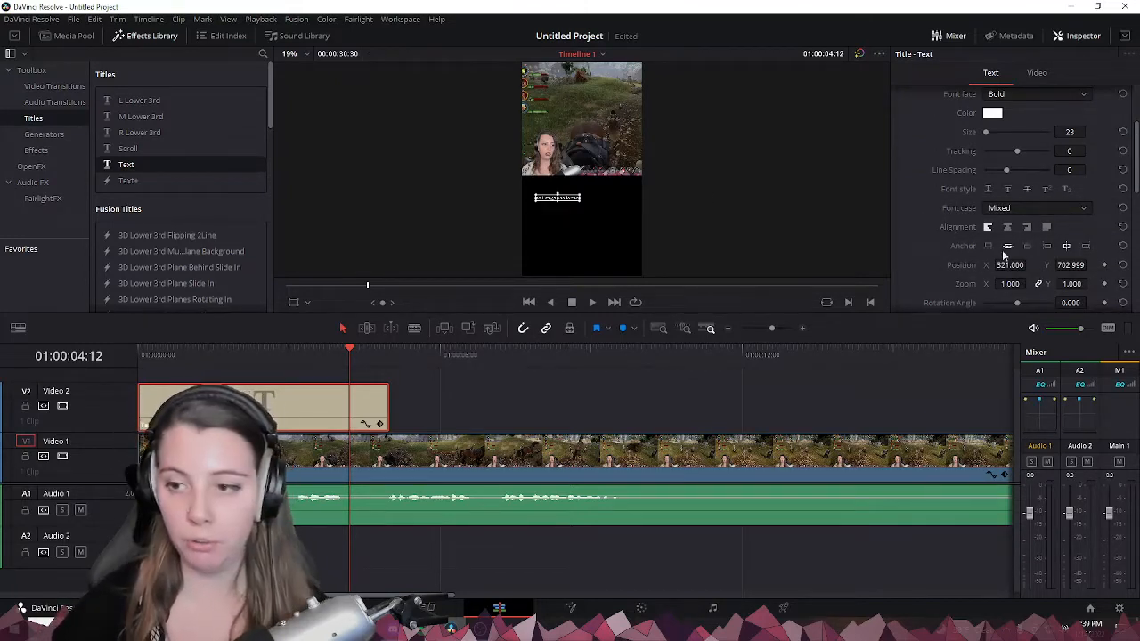
click(1049, 246)
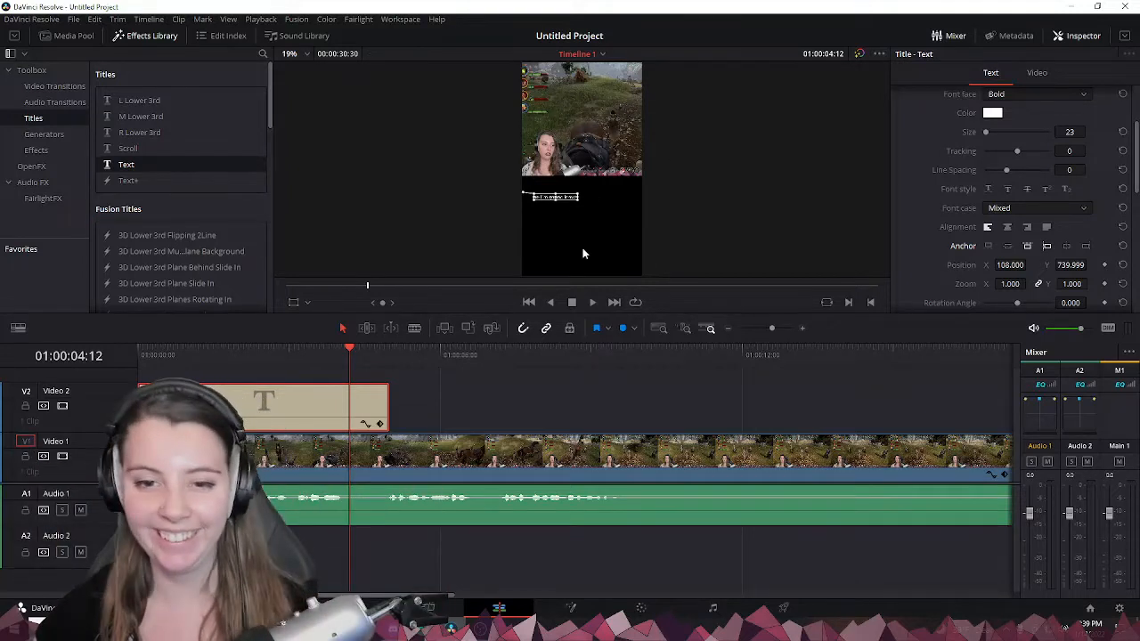
Replay the speech and complete the caption to read "so I'm gonna leave him here though because I don't want him to die"
scroll(1024, 175, up, 2)
click(1049, 130)
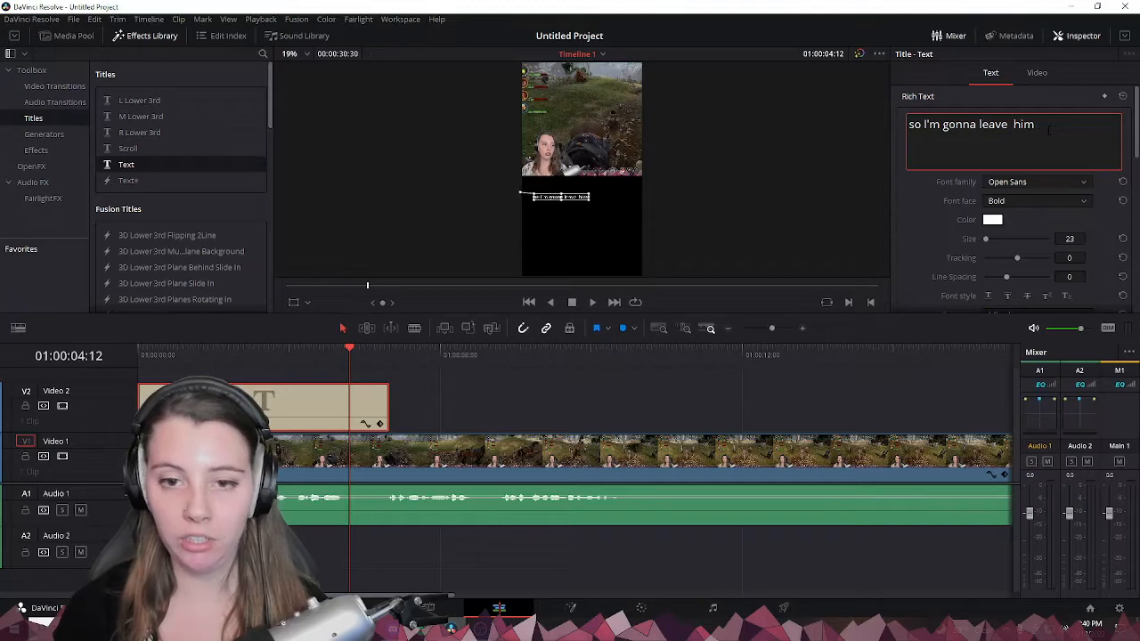
text(him here)
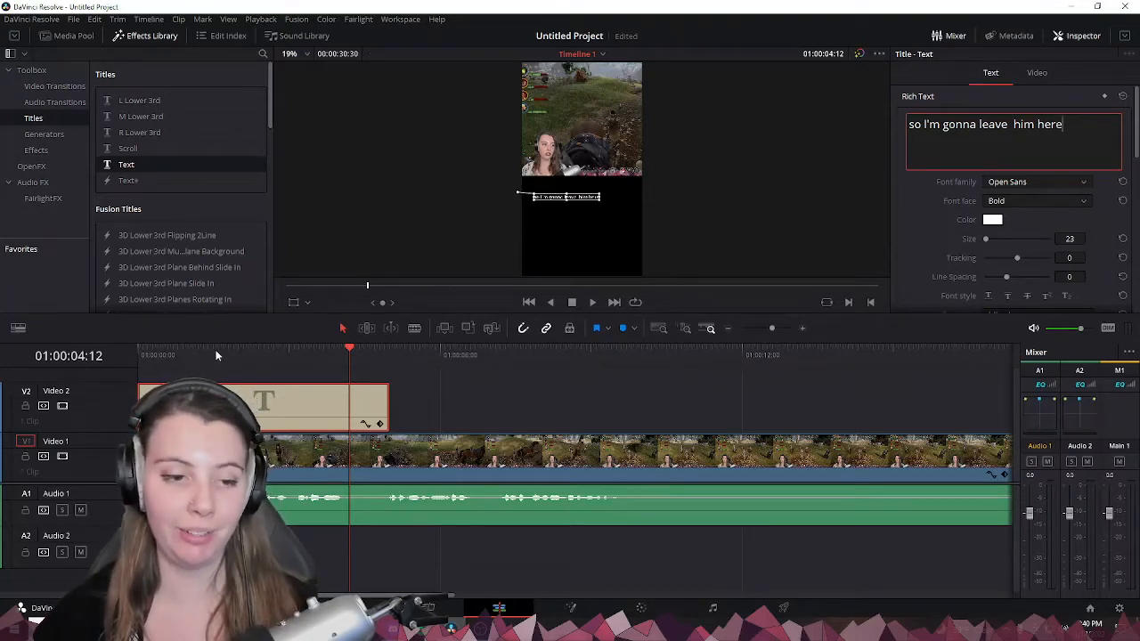
click(177, 352)
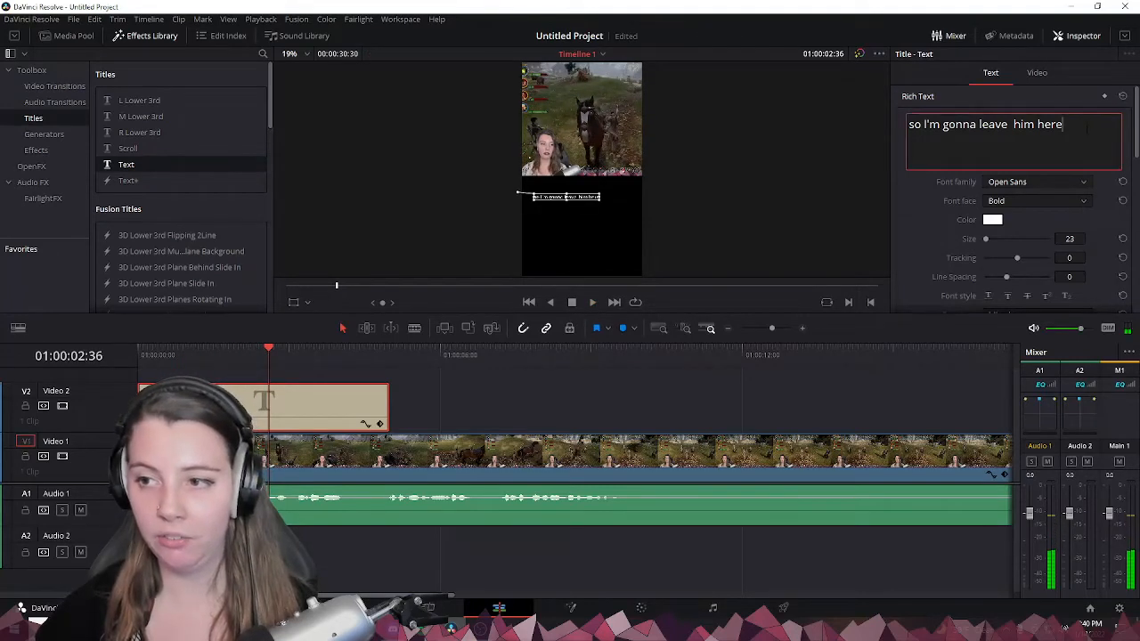
text(thoug)
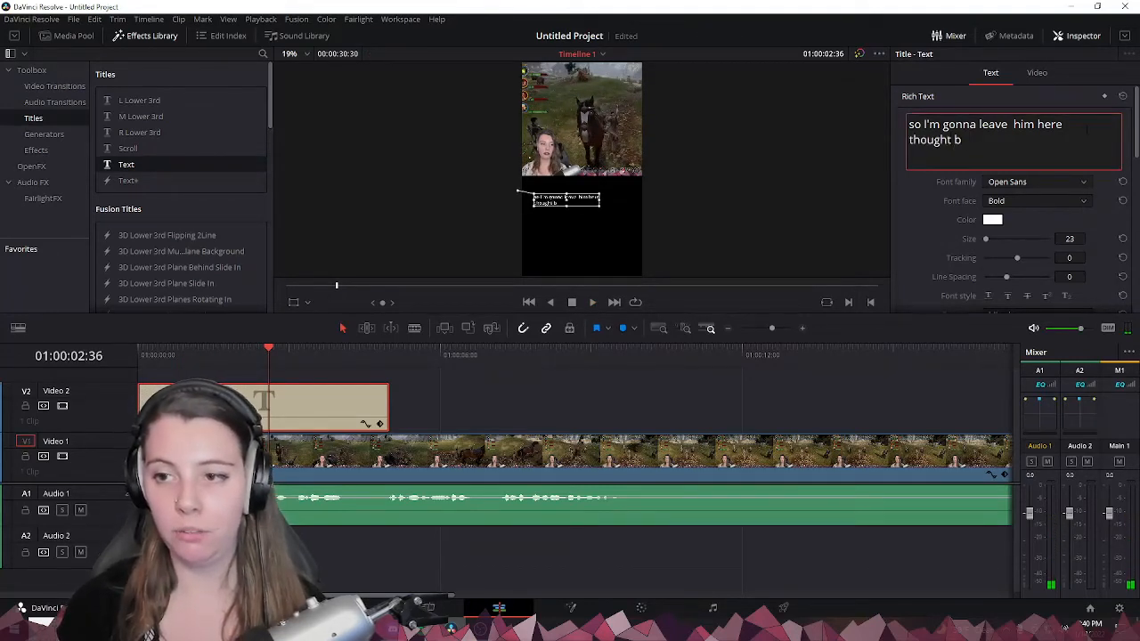
text(h because)
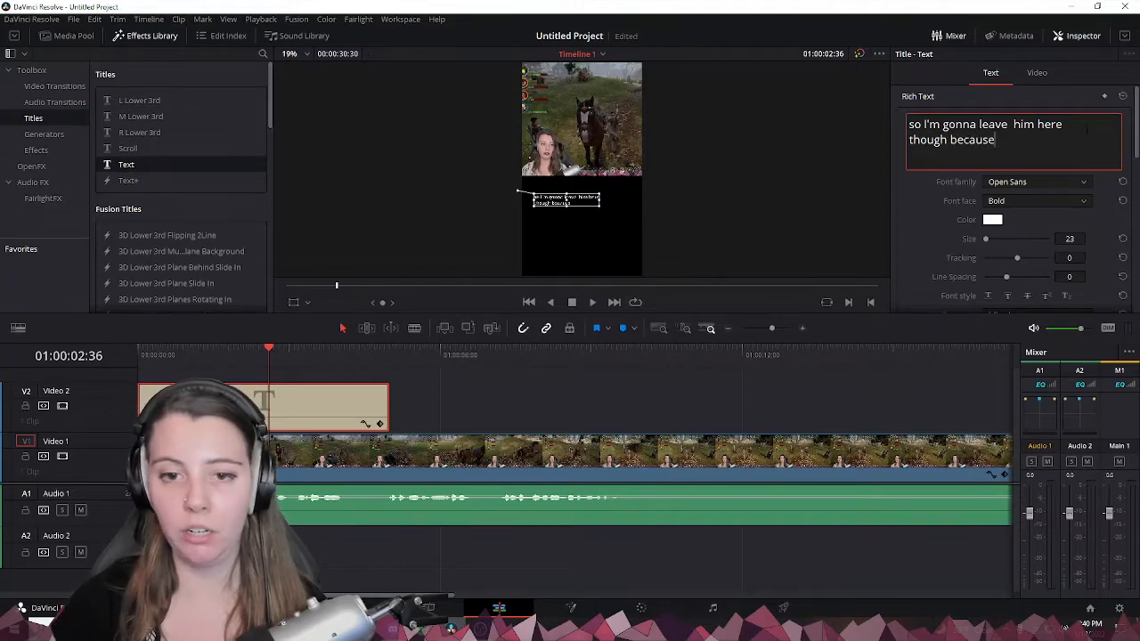
text( I )
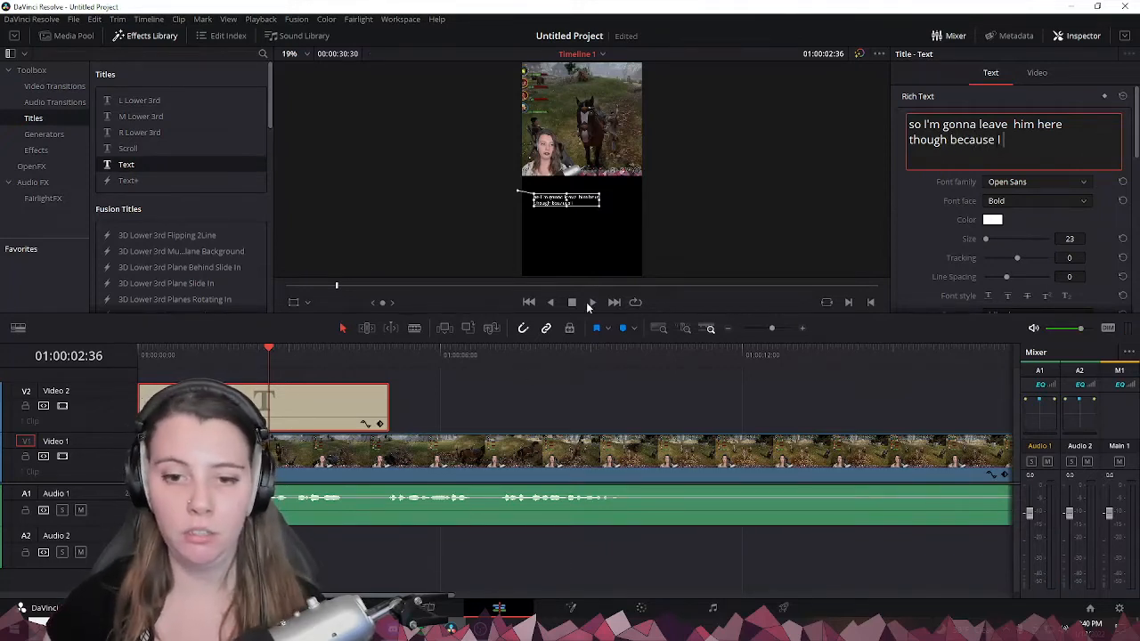
text(do)
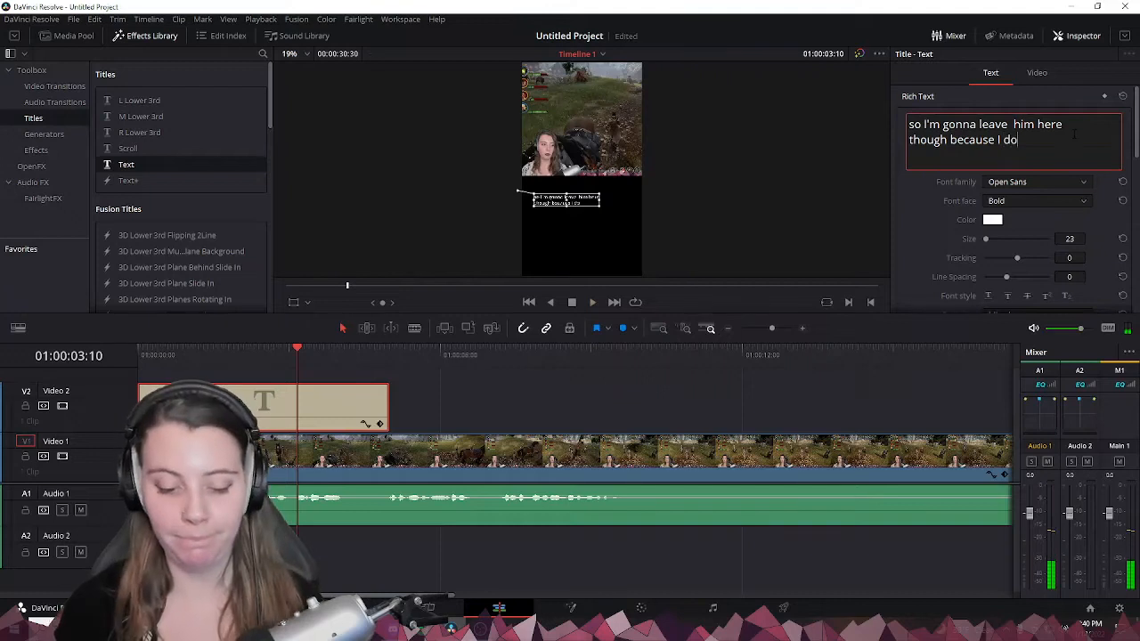
text(n't want him to)
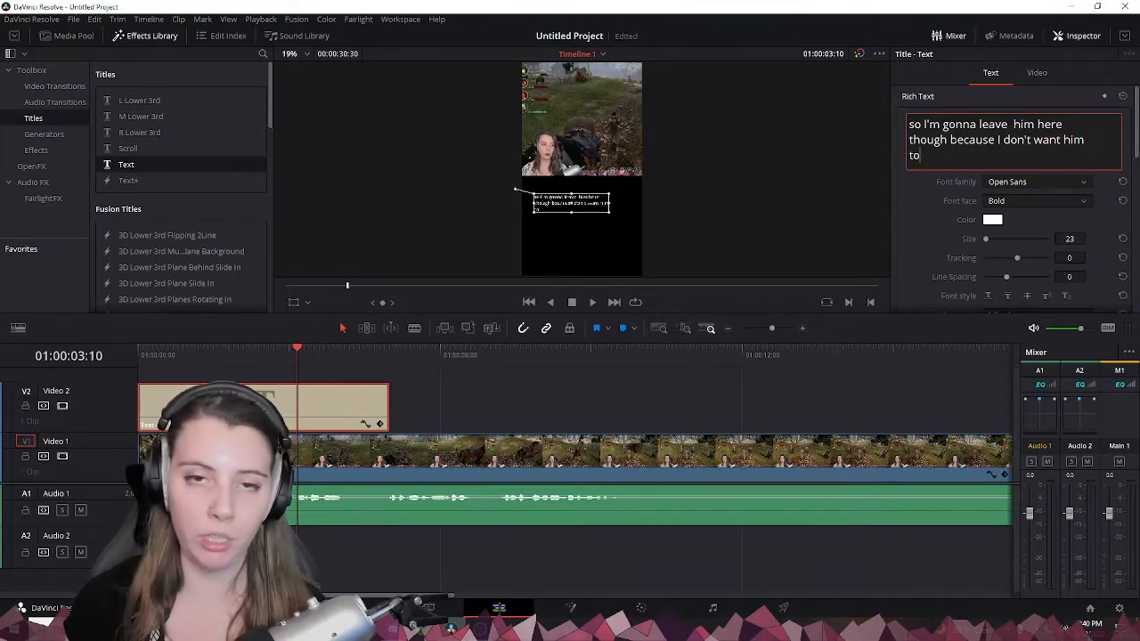
text(die)
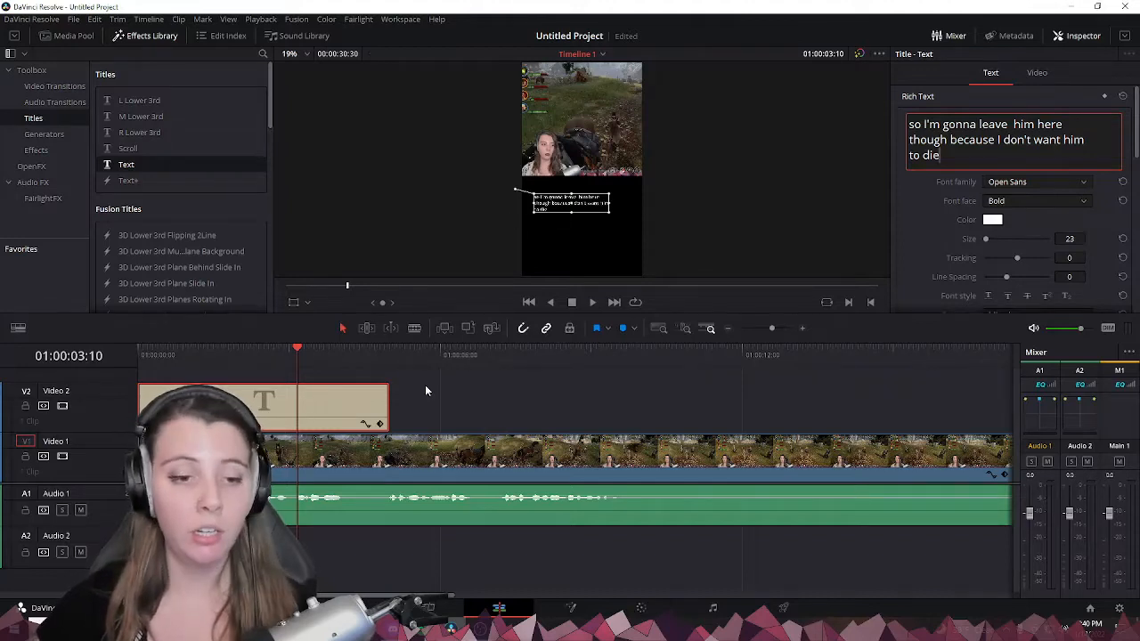
Trim the end of the caption title on Video 2 back to the playhead at 01:00:03:10
click(489, 399)
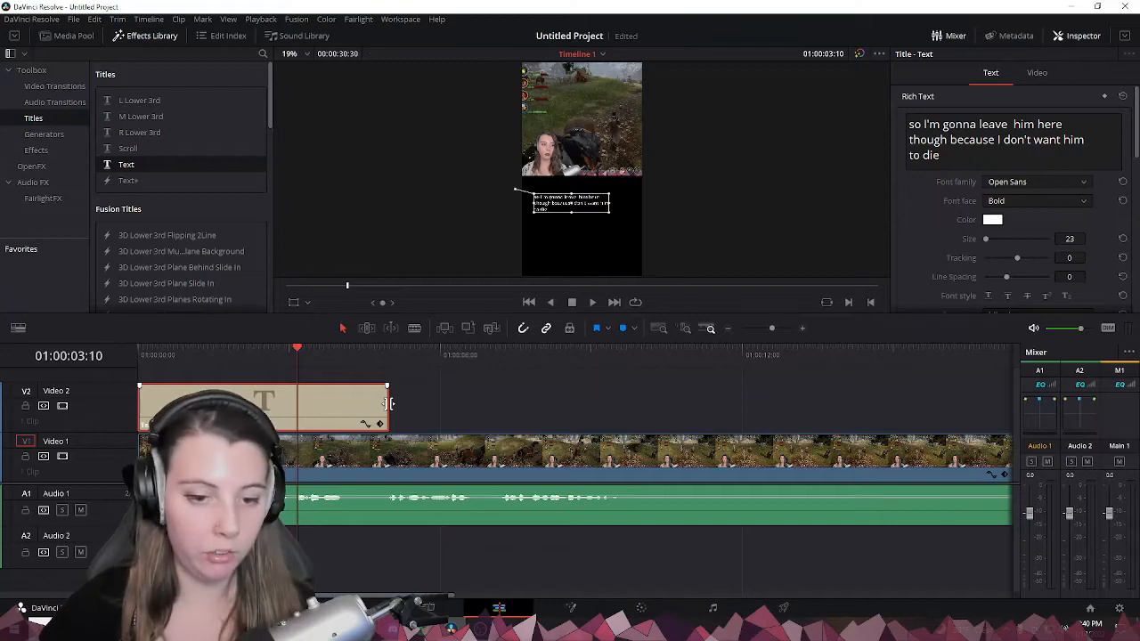
drag(389, 404, 299, 404)
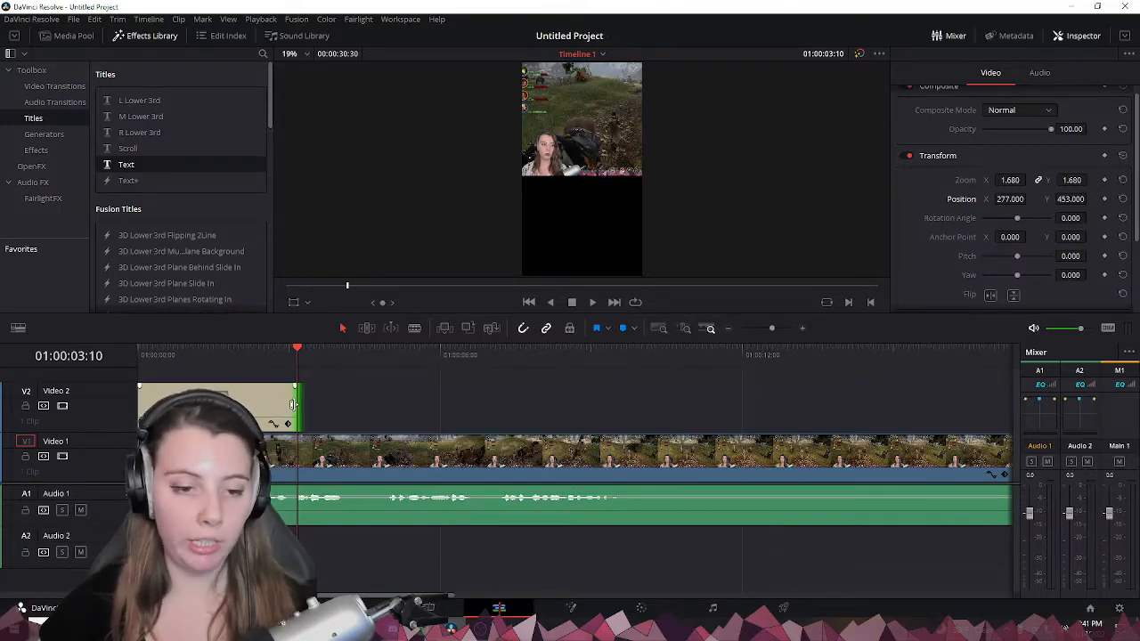
mouse_move(299, 403)
mouse_down()
mouse_move(508, 405)
mouse_move(296, 409)
mouse_up()
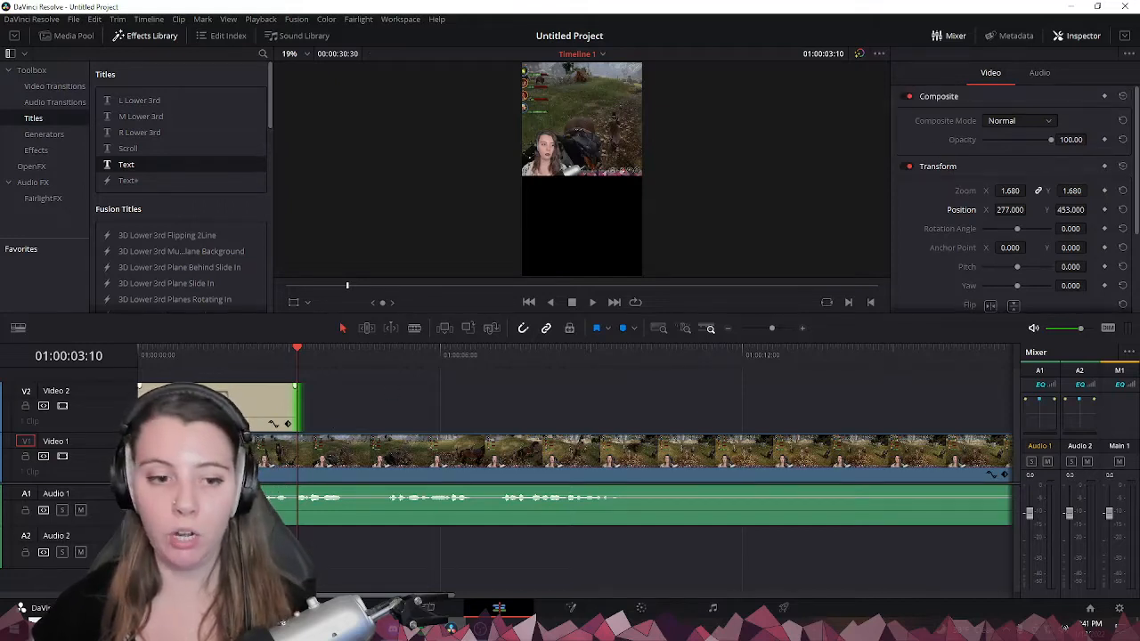
Paste a copy of the trimmed caption title on Video 2 directly after the original, starting at 01:00:03:10
click(268, 401)
scroll(1015, 196, down, 5)
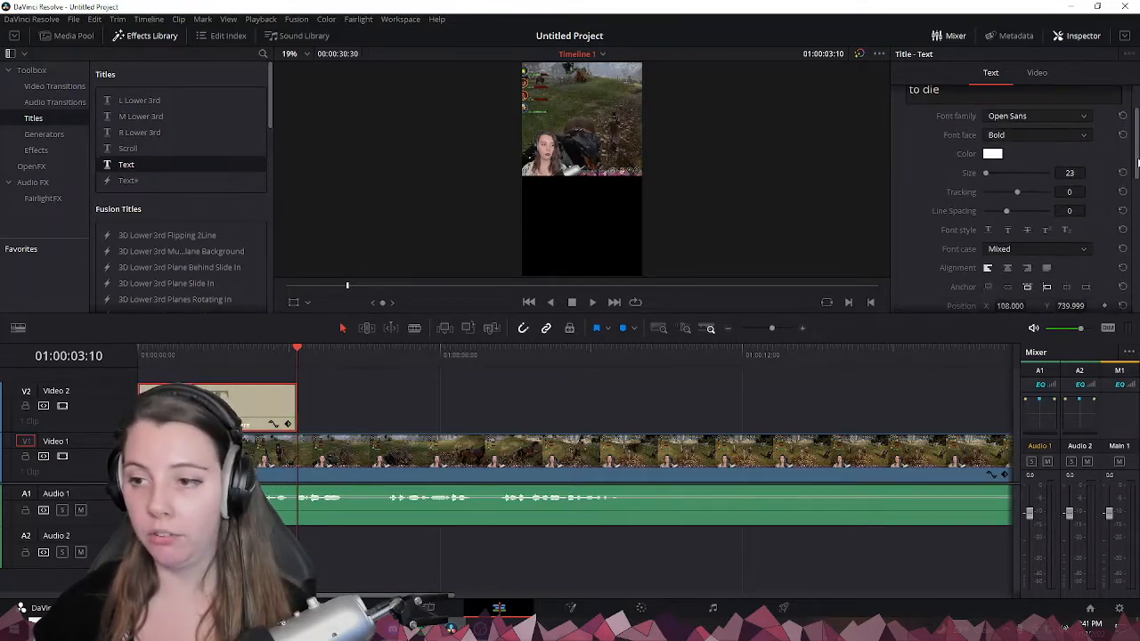
scroll(990, 267, down, 3)
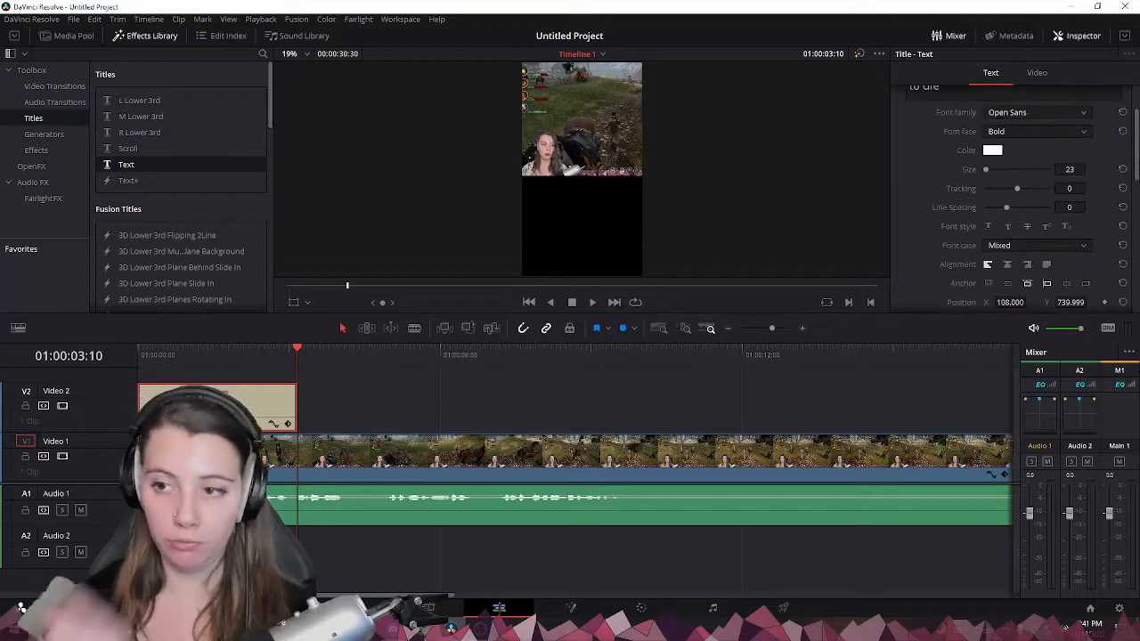
scroll(990, 252, up, 8)
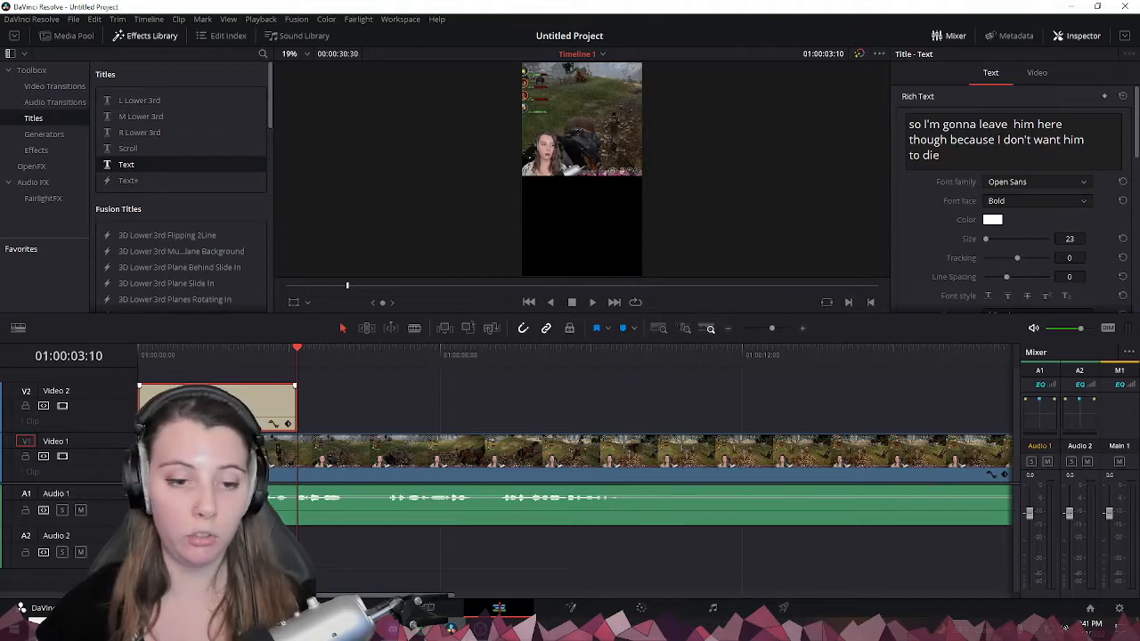
key(ctrl+v)
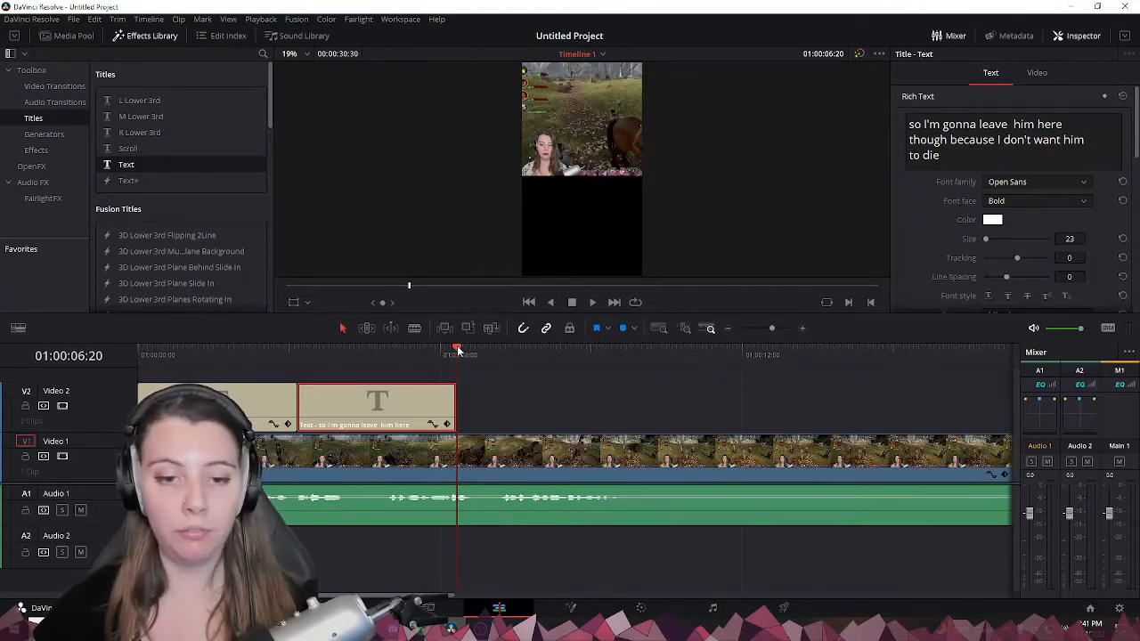
Return the playhead to 01:00:03:10 and paste the copied caption title there once more
drag(446, 347, 245, 352)
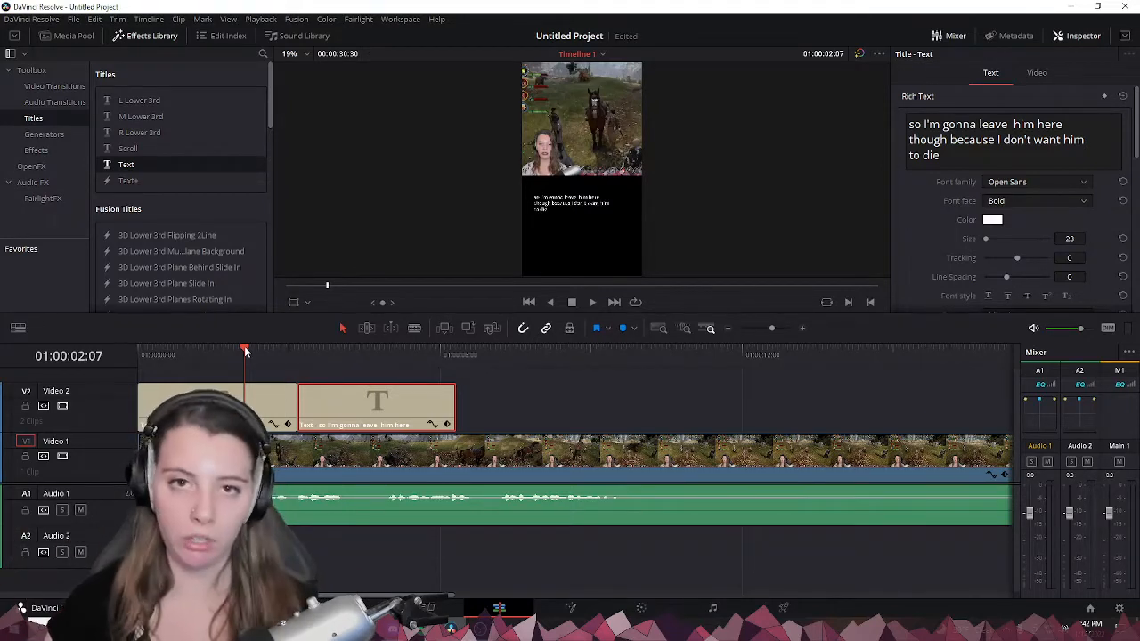
drag(241, 358, 297, 358)
right_click(298, 358)
key(Escape)
key(ctrl+v)
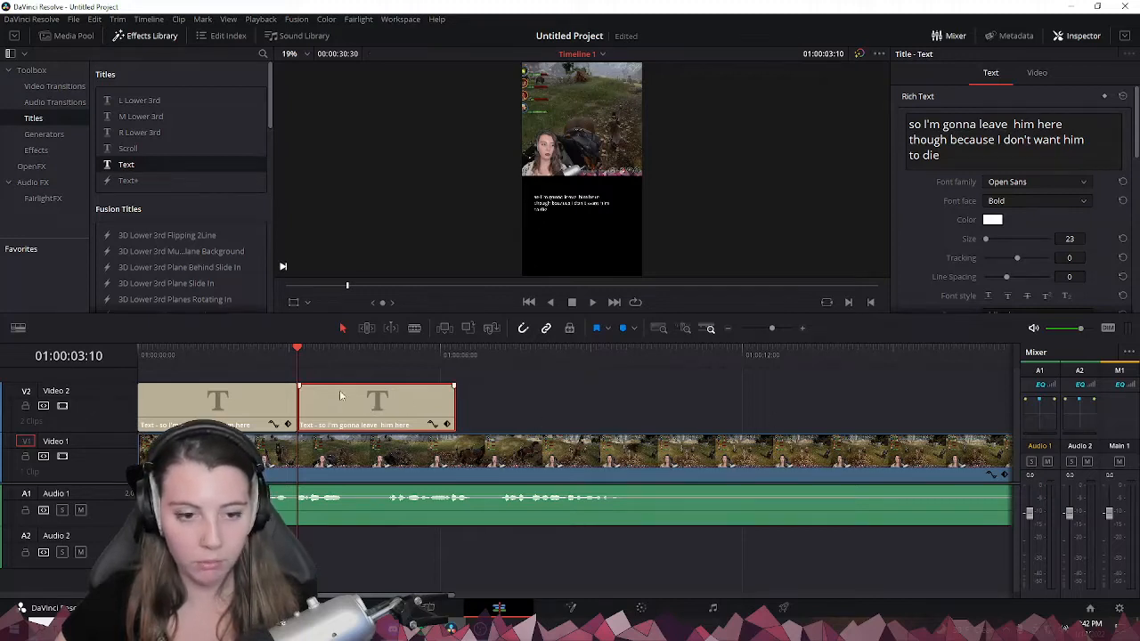
Move the pasted caption title along Video 2 so it starts at about 01:00:12:00
drag(336, 409, 650, 428)
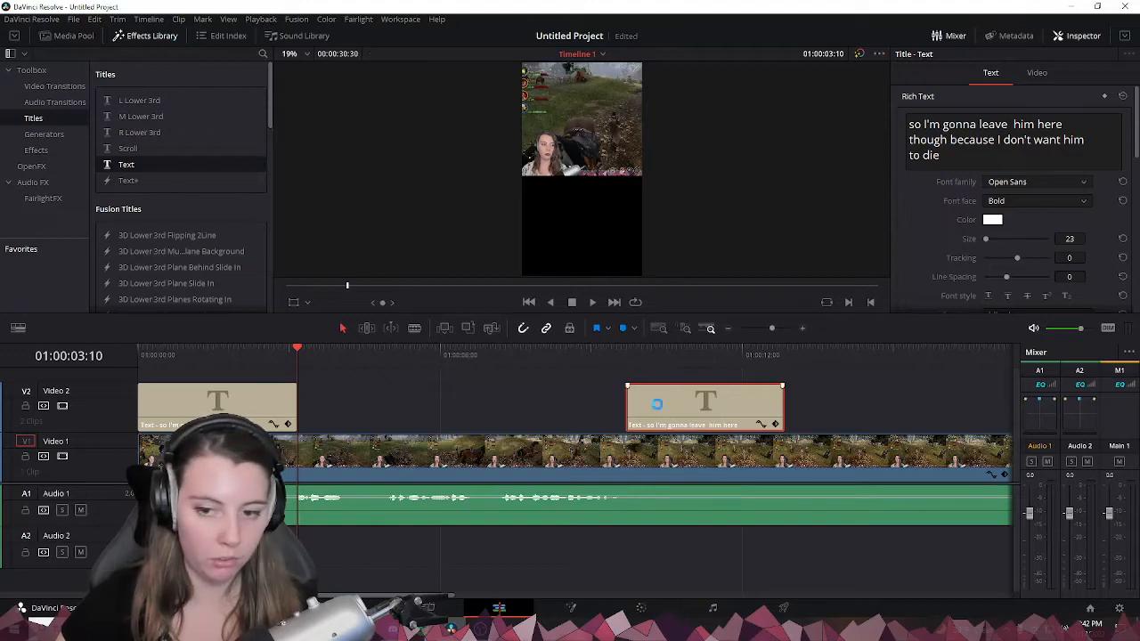
drag(656, 403, 777, 406)
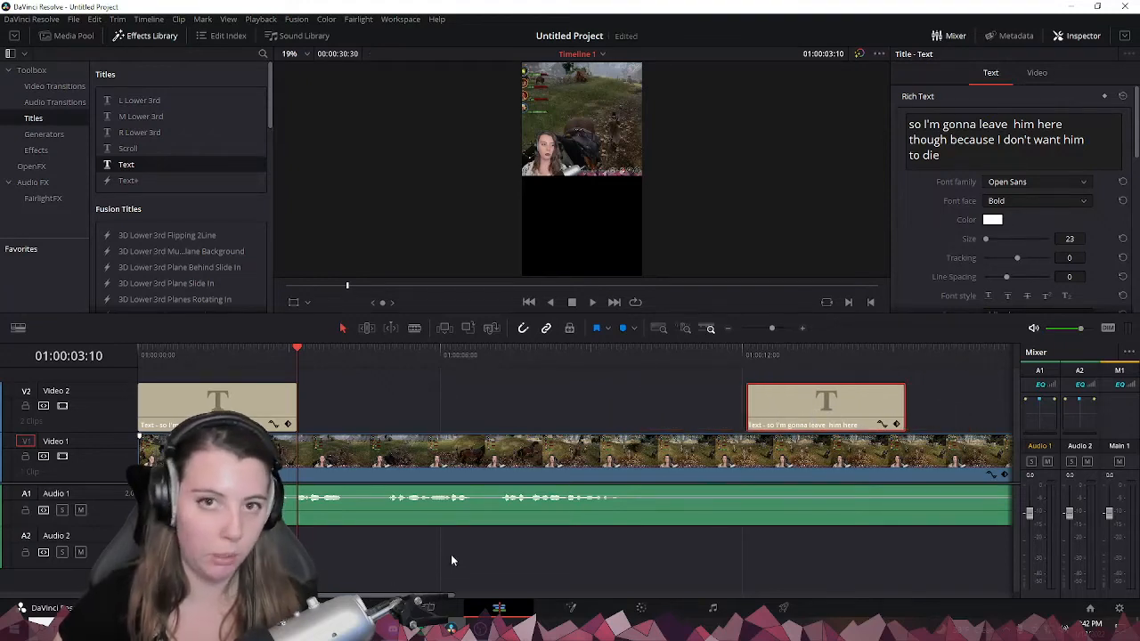
Move the caption title copy on Video 2 back to start at 01:00:03:10, directly after the first title
drag(897, 402, 396, 439)
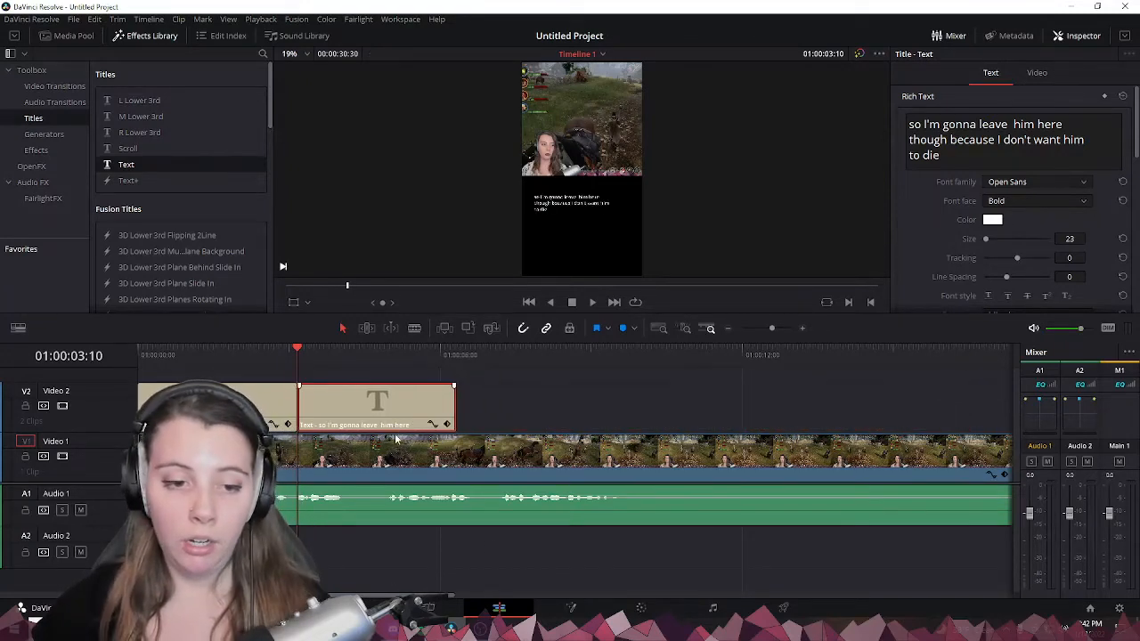
drag(397, 595, 727, 583)
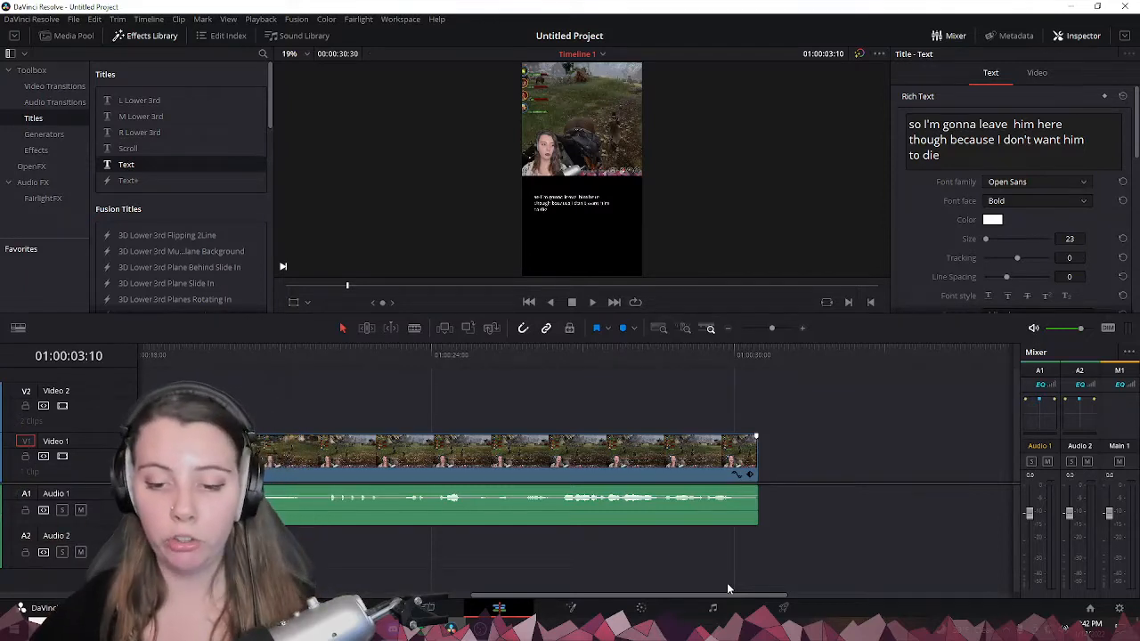
drag(700, 598, 371, 595)
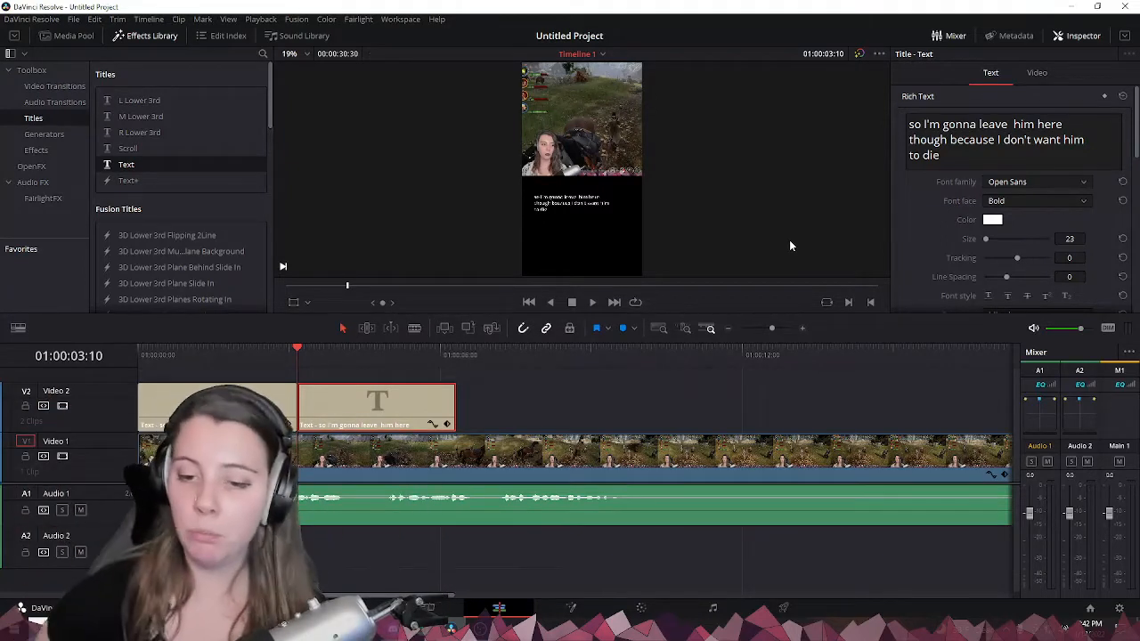
On the Cut page, delete both caption titles and place demon-horse.mp4 on track 2 from the timeline start
click(436, 611)
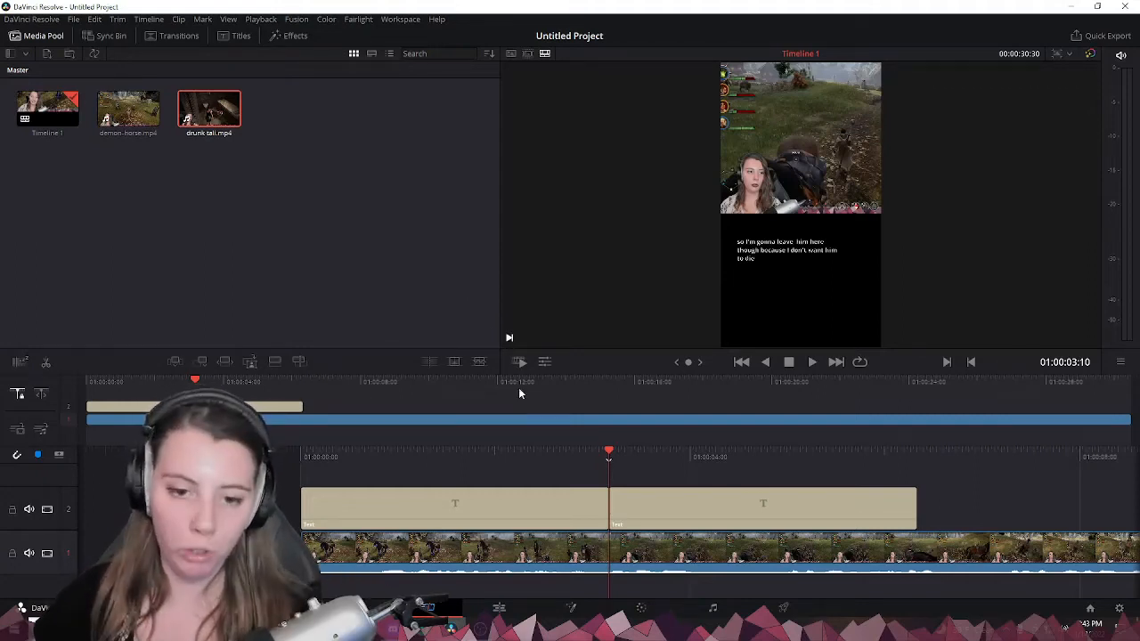
drag(581, 467, 656, 506)
key(Delete)
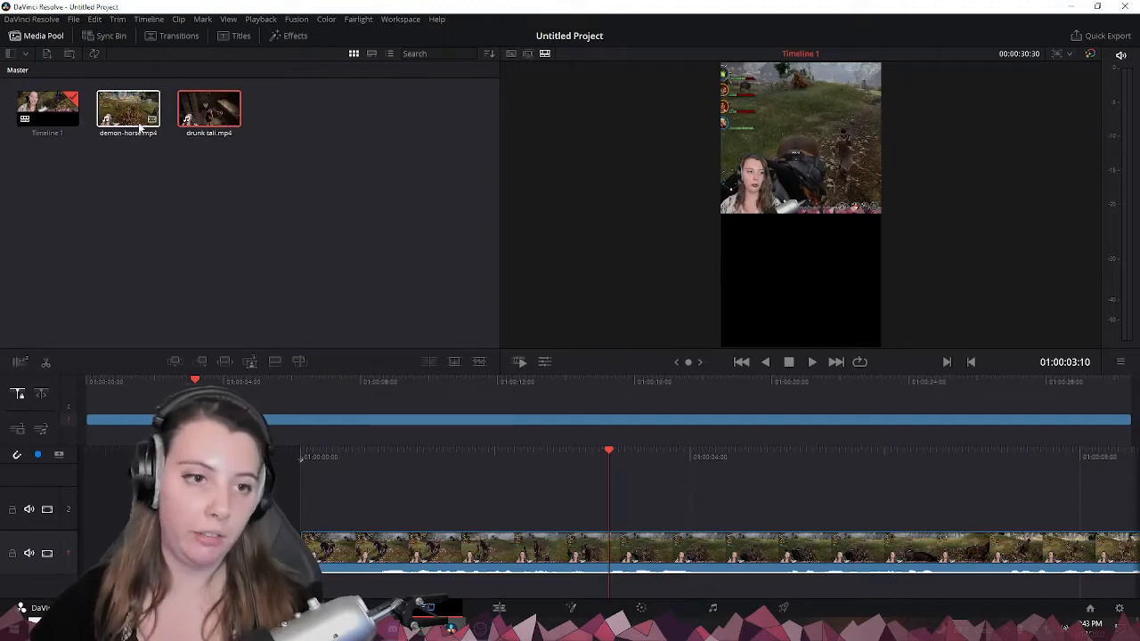
drag(125, 113, 86, 406)
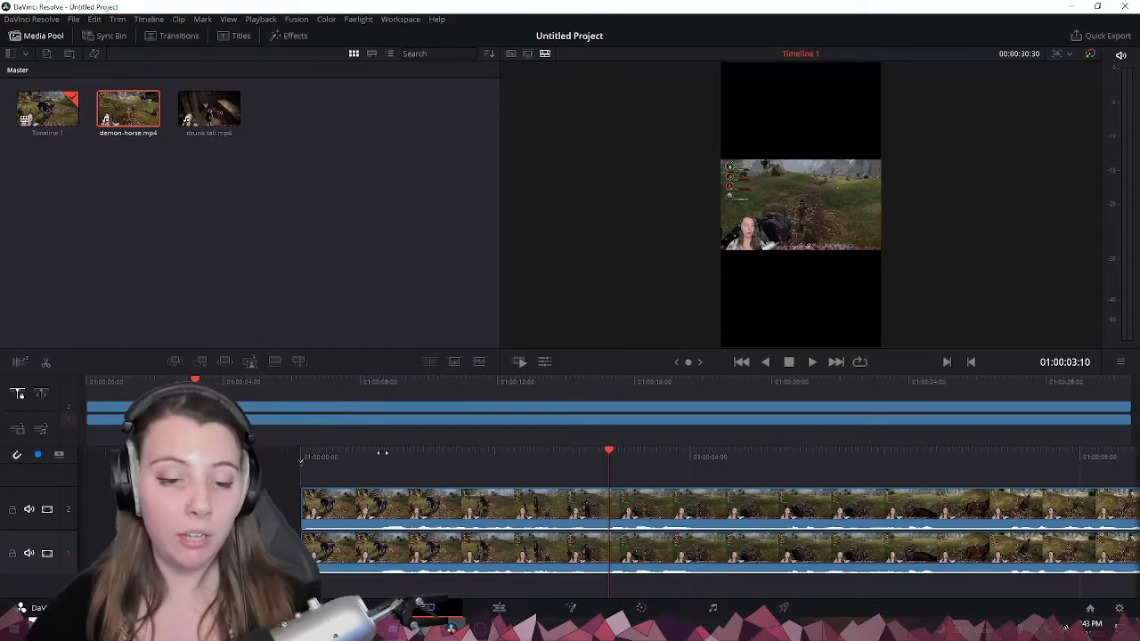
Mute the demon-horse.mp4 copy on track 2, check playback from the timeline start, and return to the Edit page
click(402, 505)
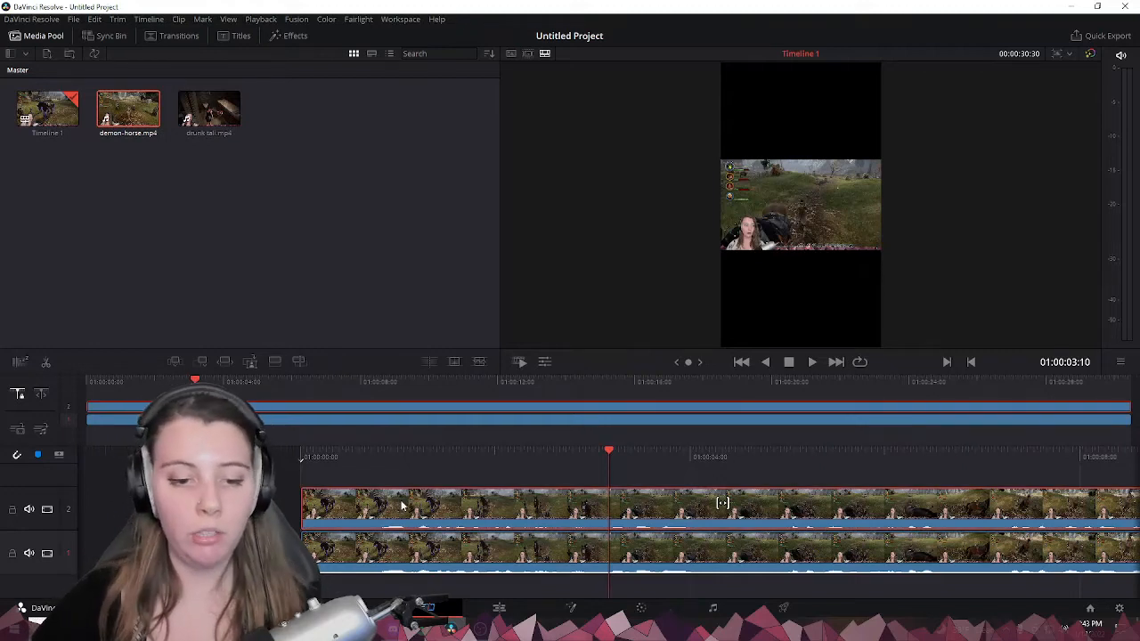
right_click(405, 508)
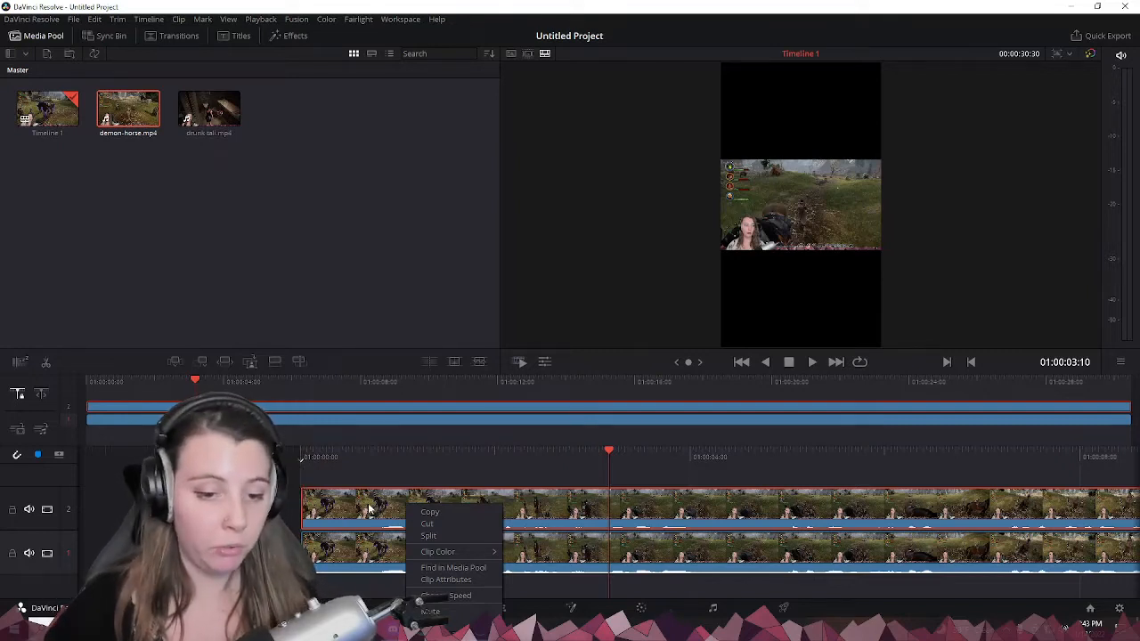
click(450, 612)
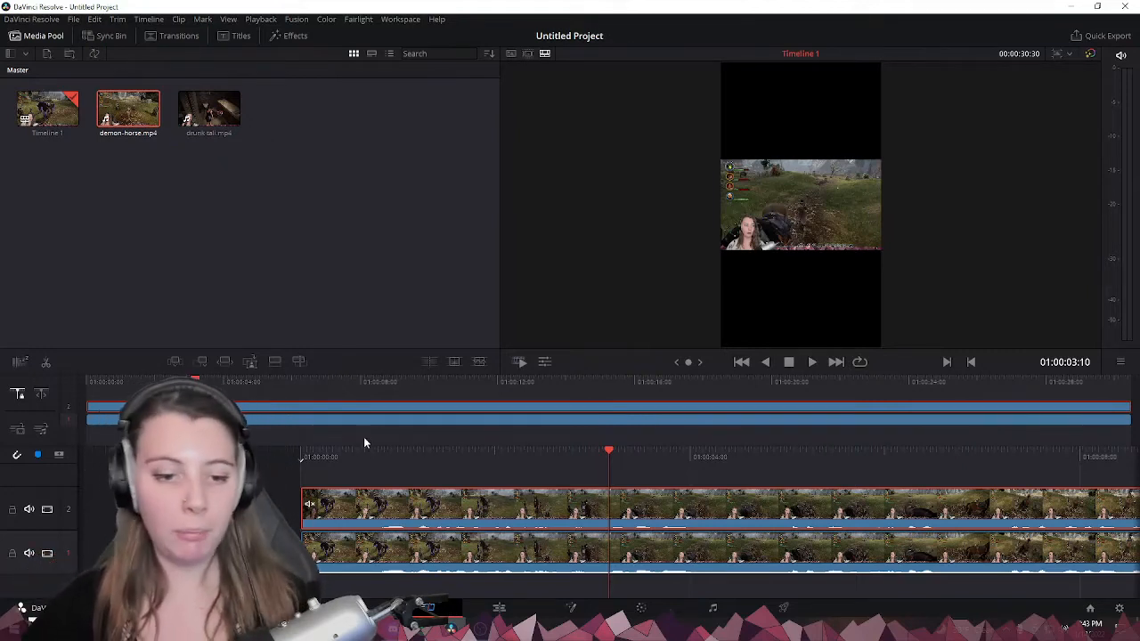
key(space)
key(Home)
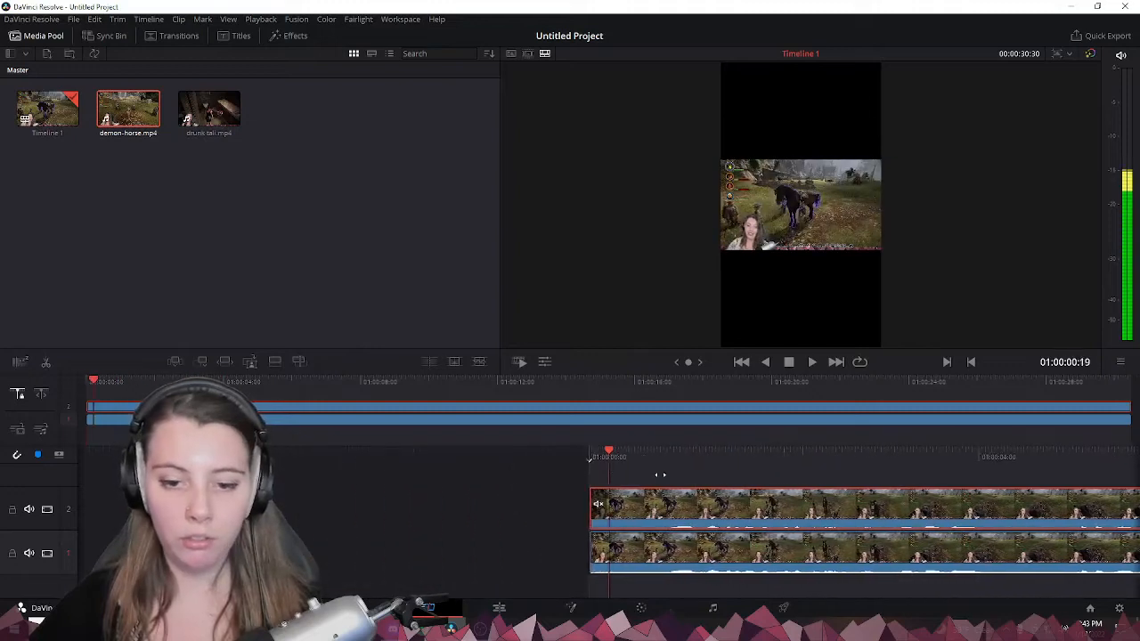
click(499, 609)
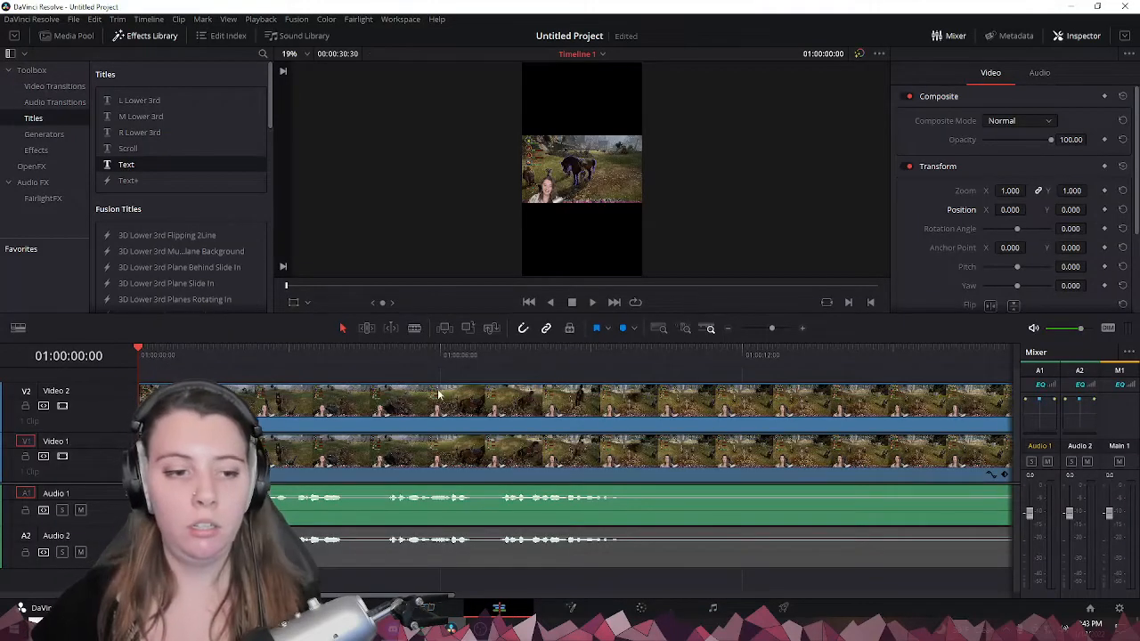
Try scaling the Video 2 clip down to a zoom of 0.690
key(ctrl+a)
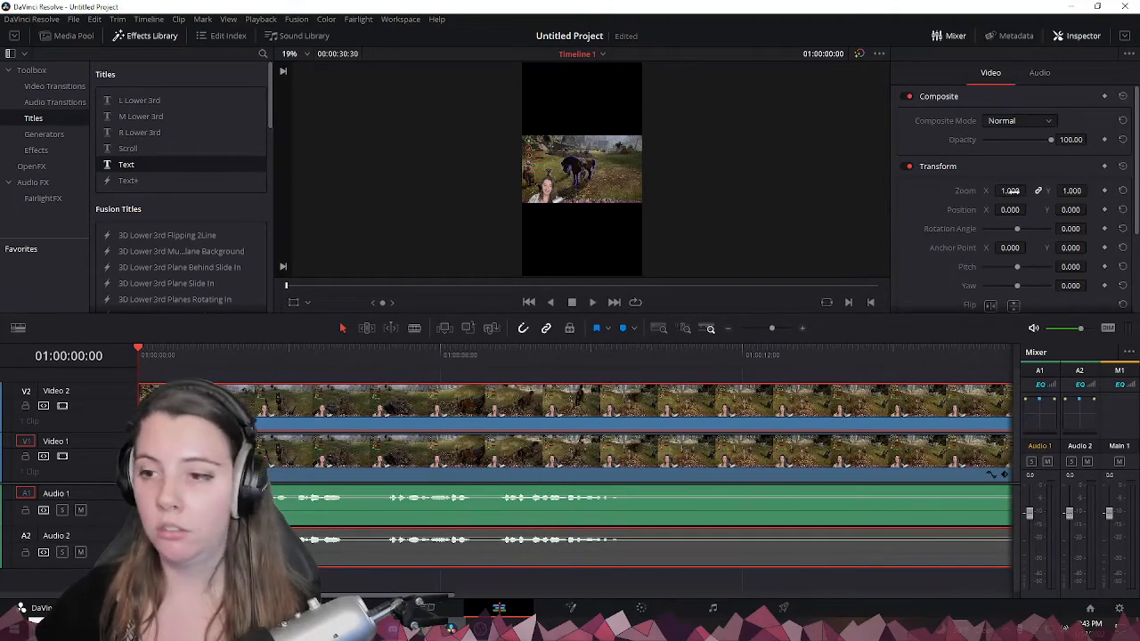
mouse_move(1010, 191)
mouse_down()
mouse_move(971, 190)
mouse_move(1033, 190)
mouse_move(1010, 191)
mouse_up()
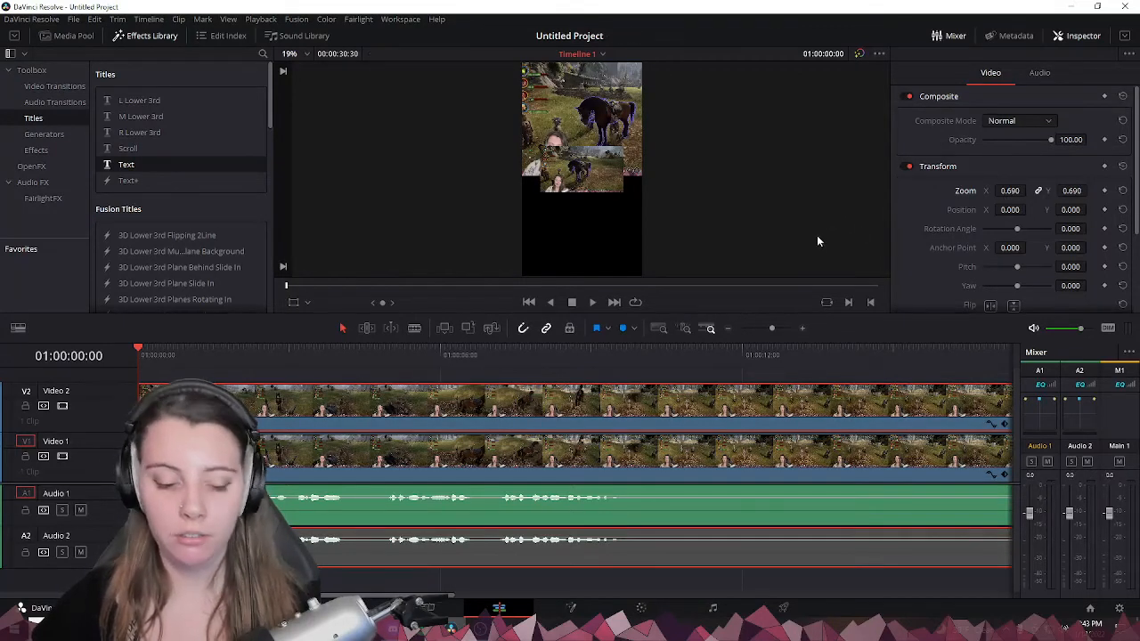
key(ctrl+z)
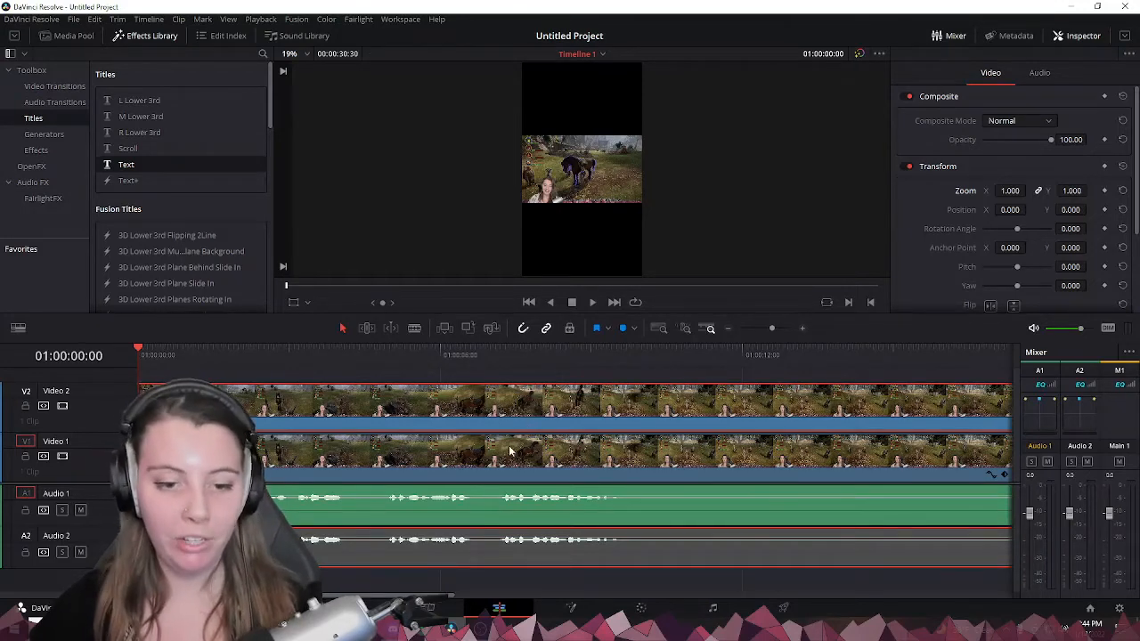
Disable the Video 2 track so only the Video 1 clip shows in the viewer
click(62, 406)
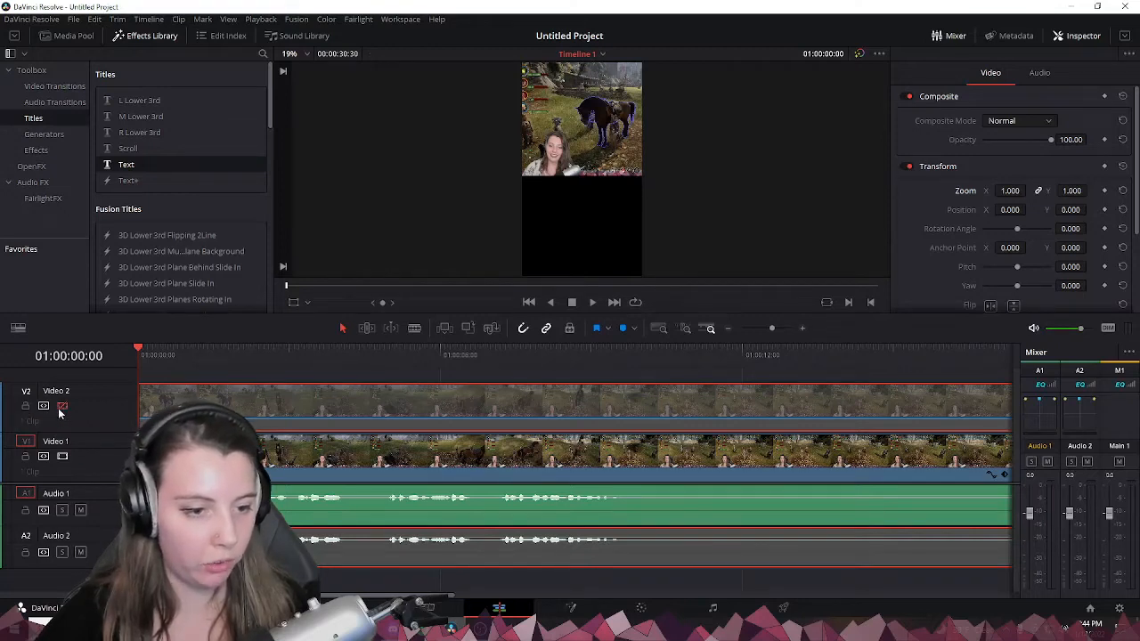
click(62, 406)
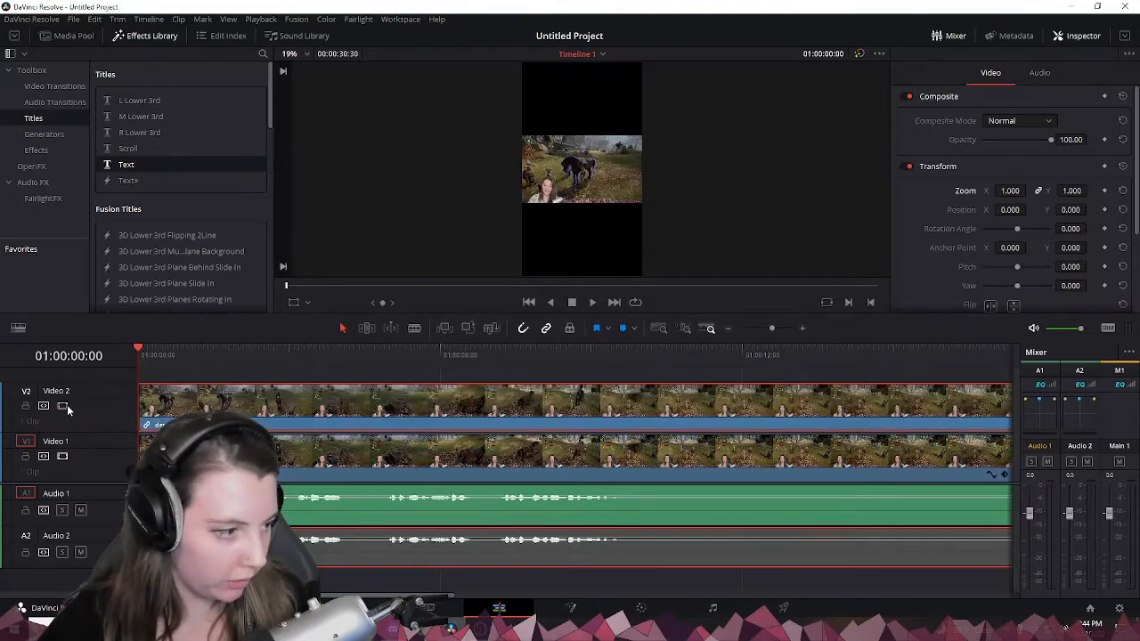
click(62, 406)
click(63, 407)
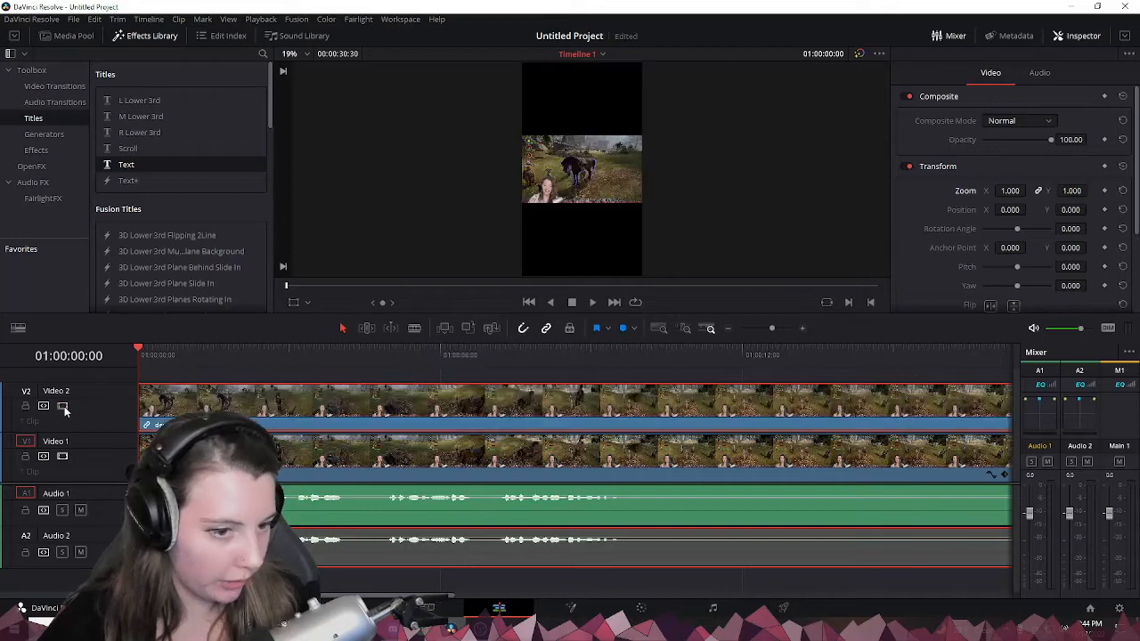
click(62, 406)
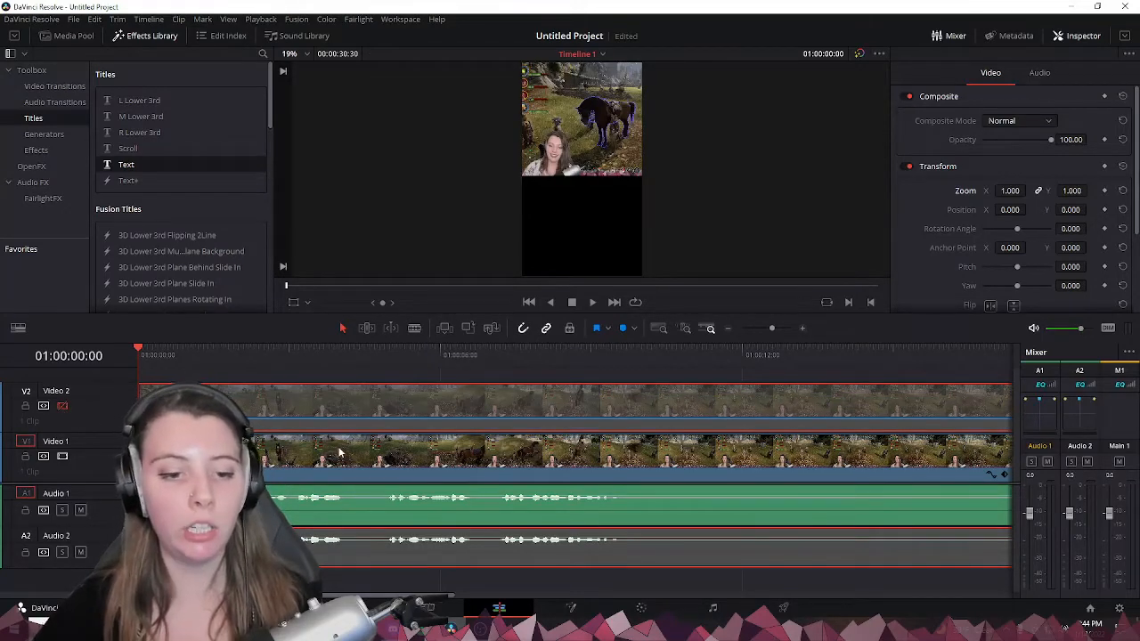
Set the Video 1 clip's zoom to 2.500 and its position to X -421 and Y 200
click(472, 452)
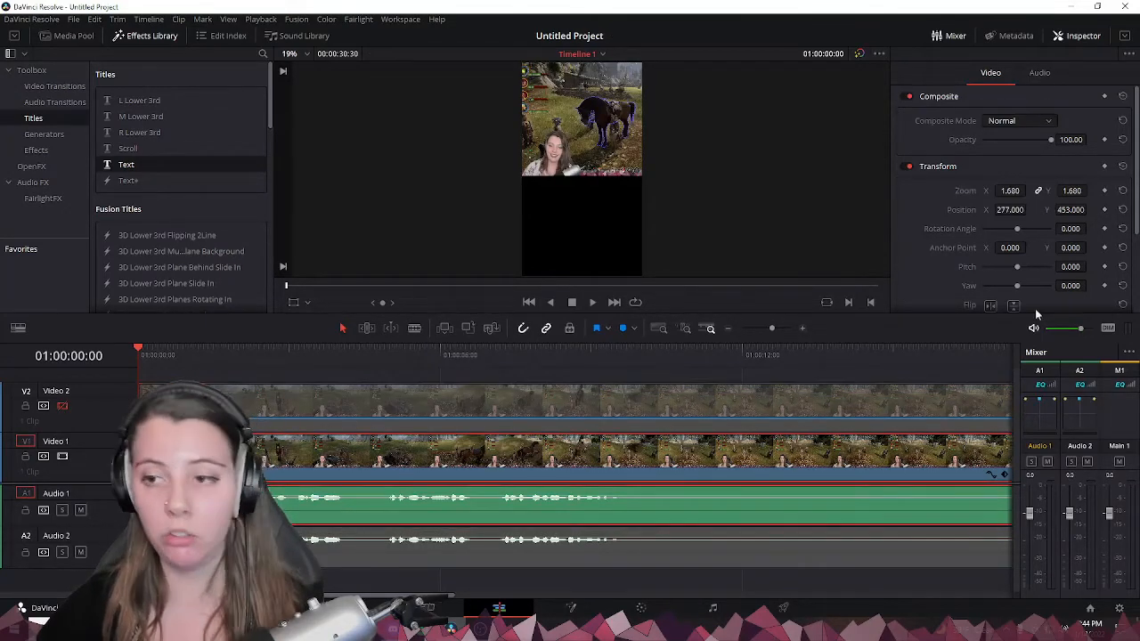
drag(1024, 188, 1068, 209)
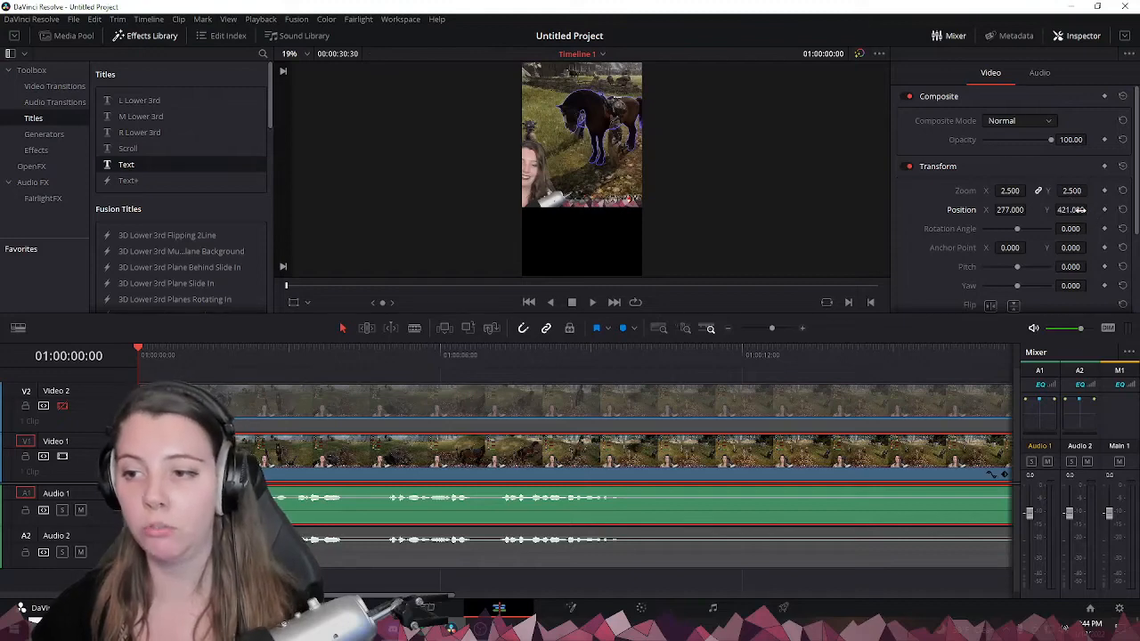
drag(1078, 209, 1006, 227)
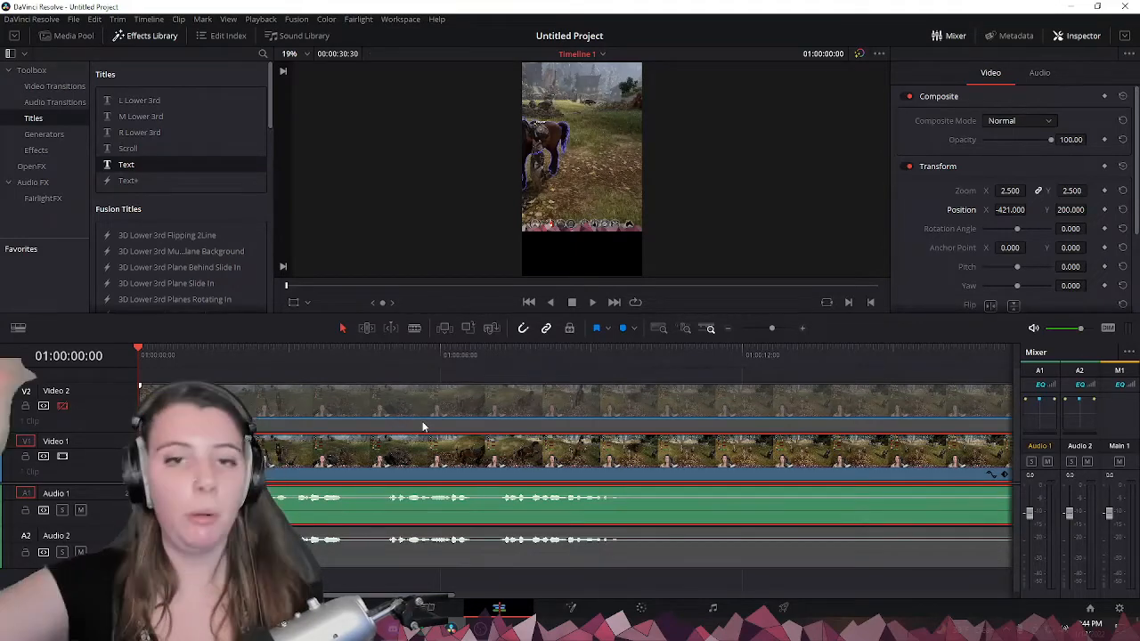
Re-enable the Video 2 track and crop its clip from the upper-right corner down to the webcam area
click(64, 407)
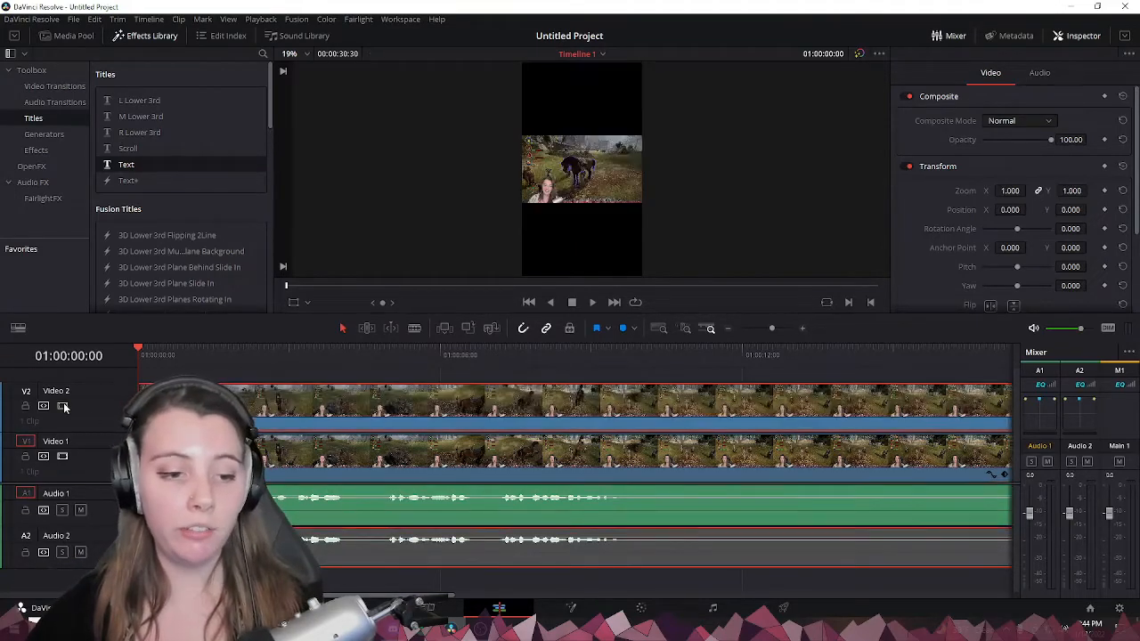
click(306, 306)
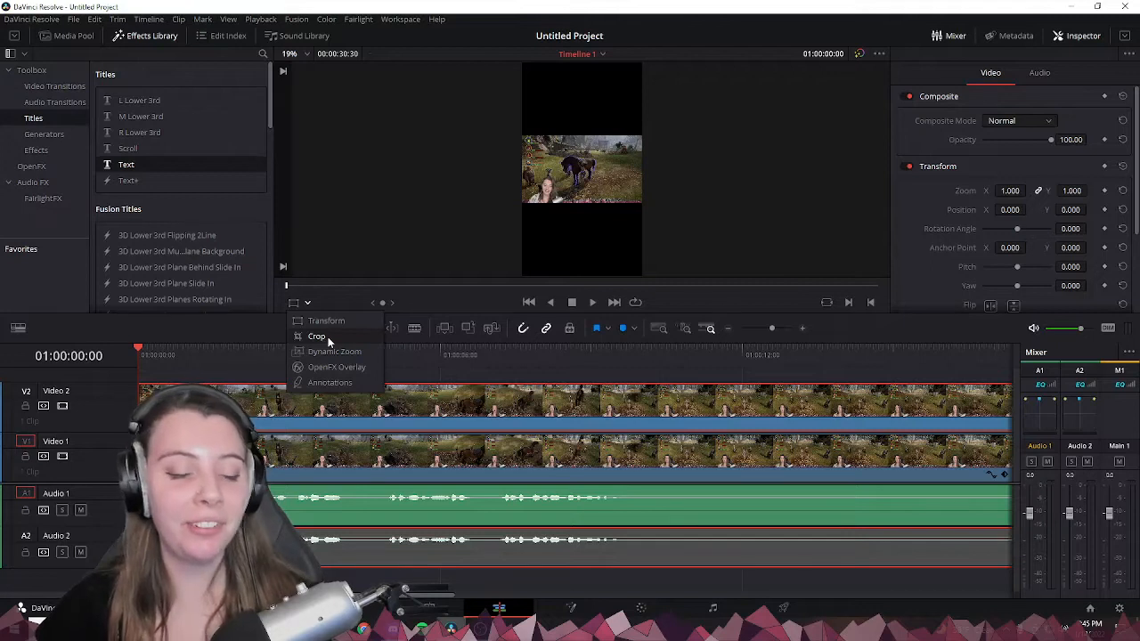
click(345, 302)
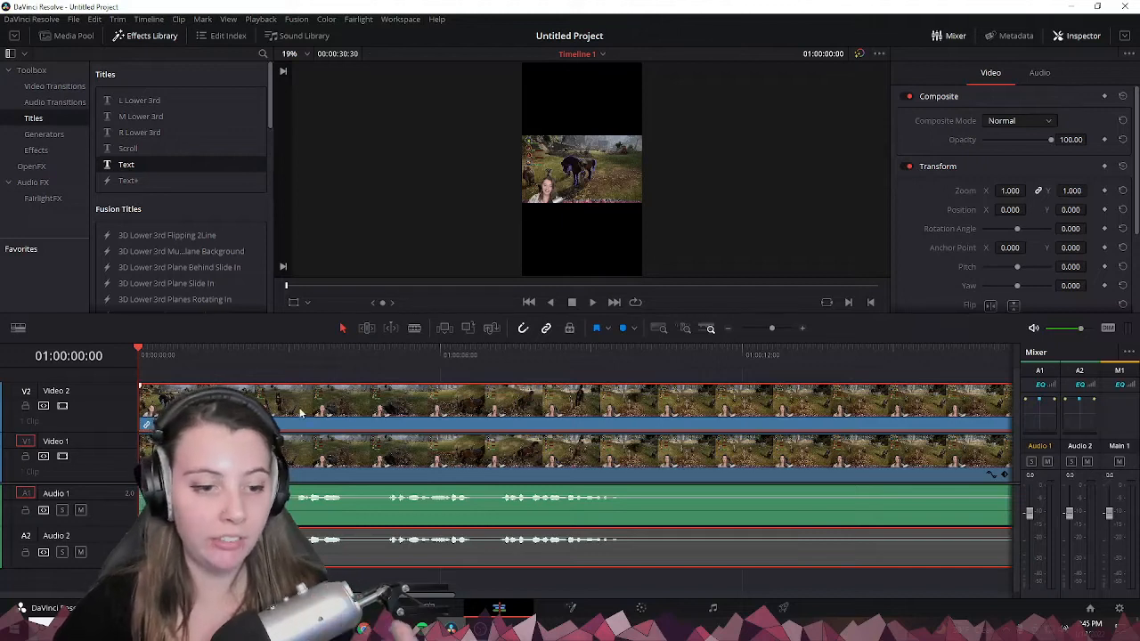
click(306, 303)
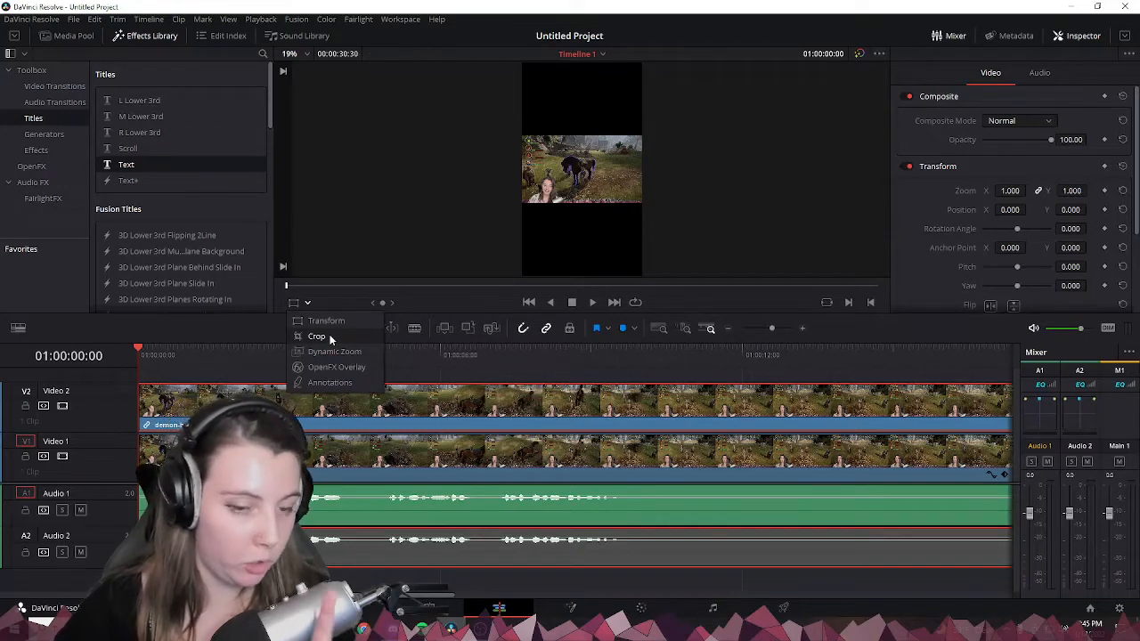
click(317, 337)
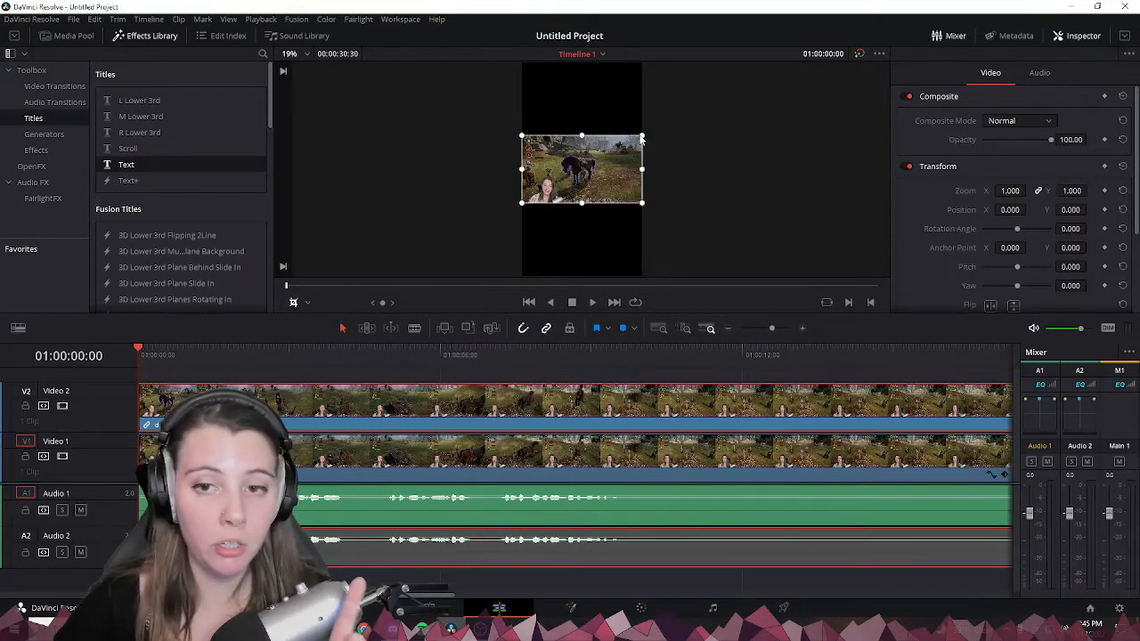
drag(643, 138, 578, 178)
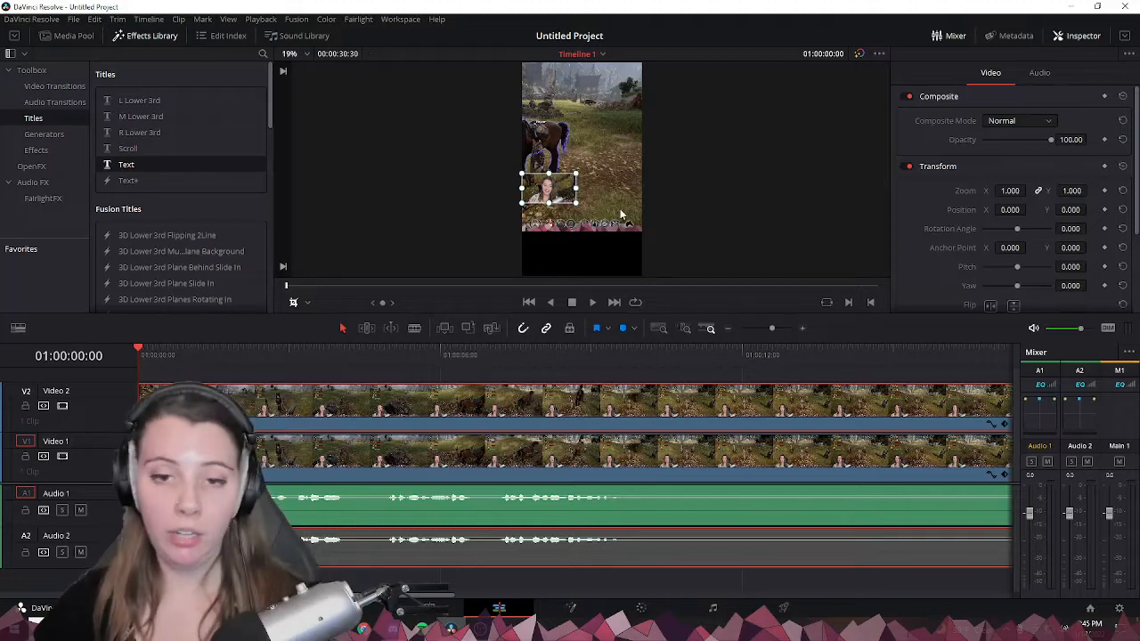
Toggle the on-screen crop handles of the Video 2 webcam clip and leave them hidden
click(295, 304)
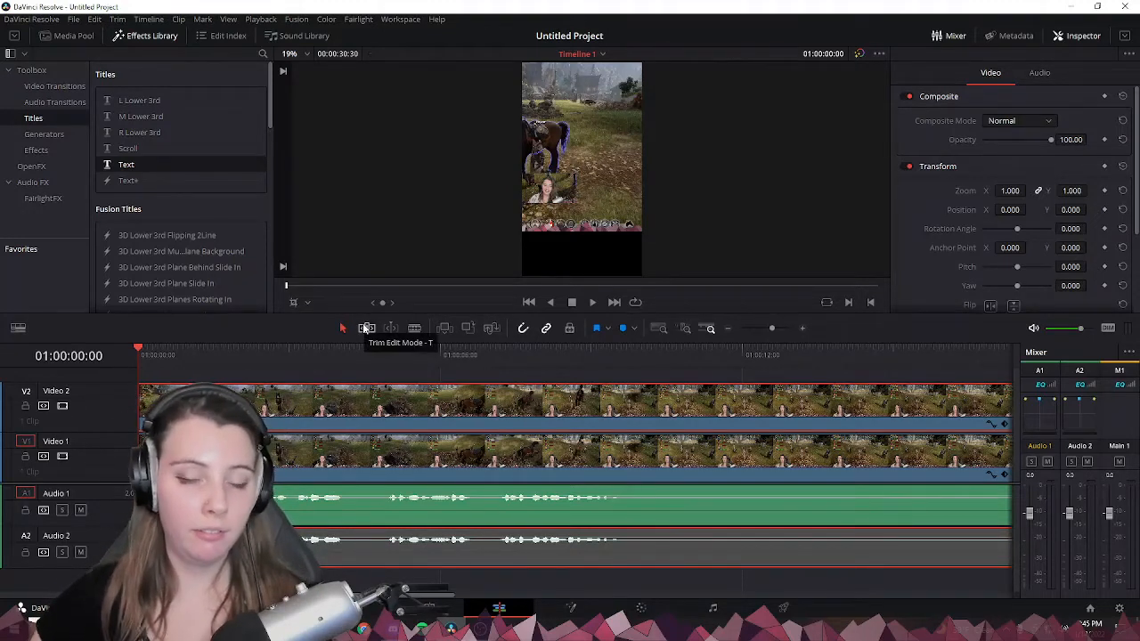
click(295, 303)
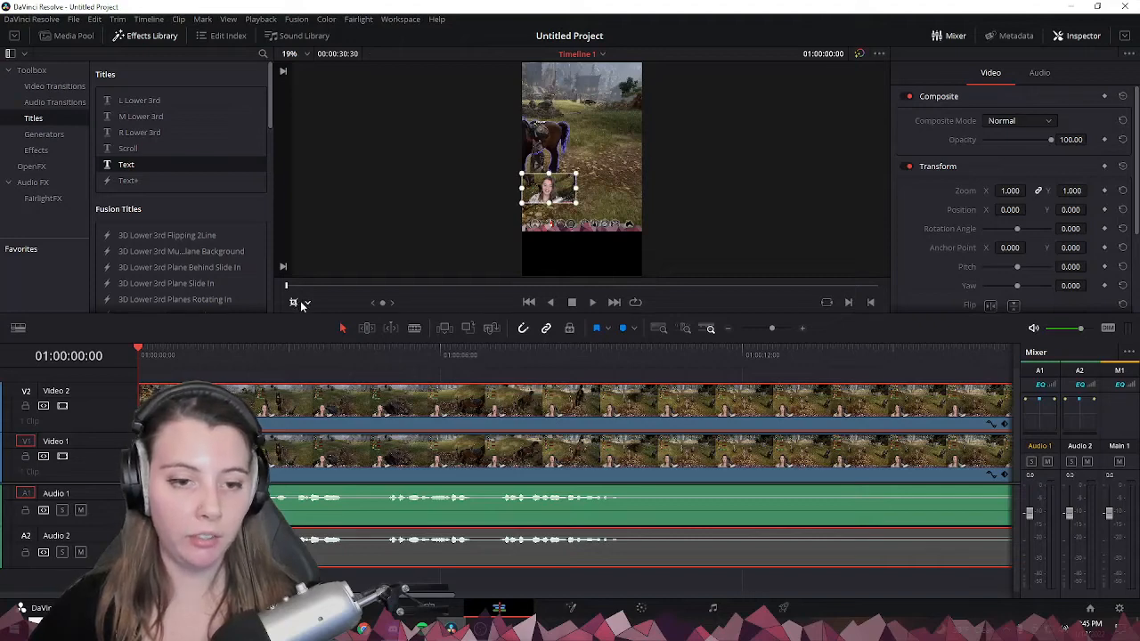
click(295, 303)
click(294, 303)
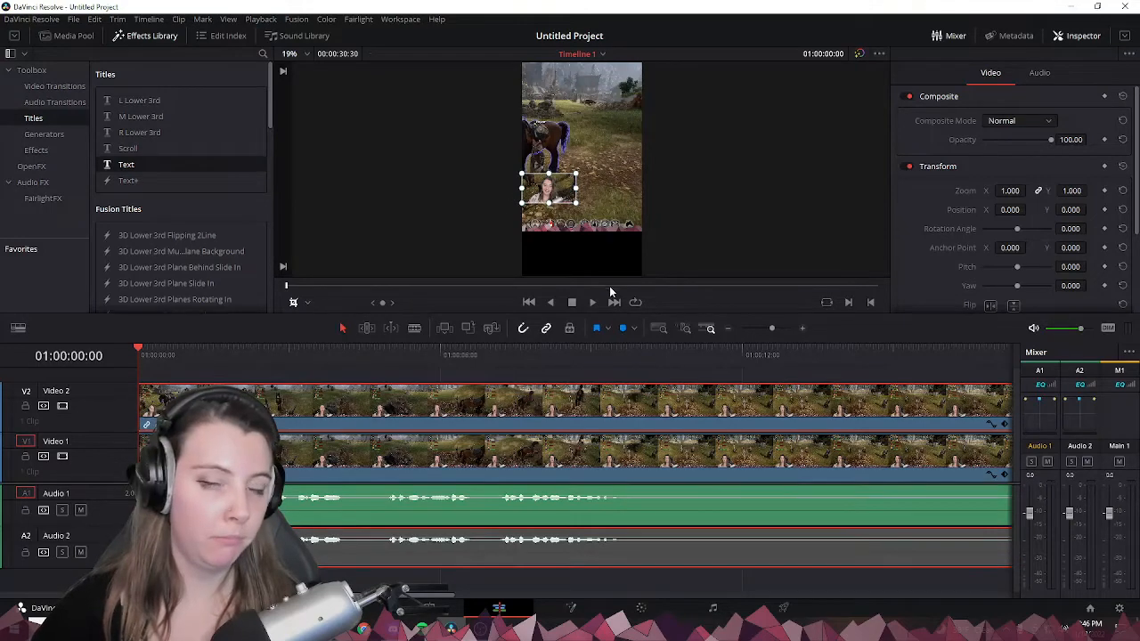
mouse_move(561, 221)
mouse_down()
mouse_move(599, 221)
mouse_move(561, 222)
mouse_up()
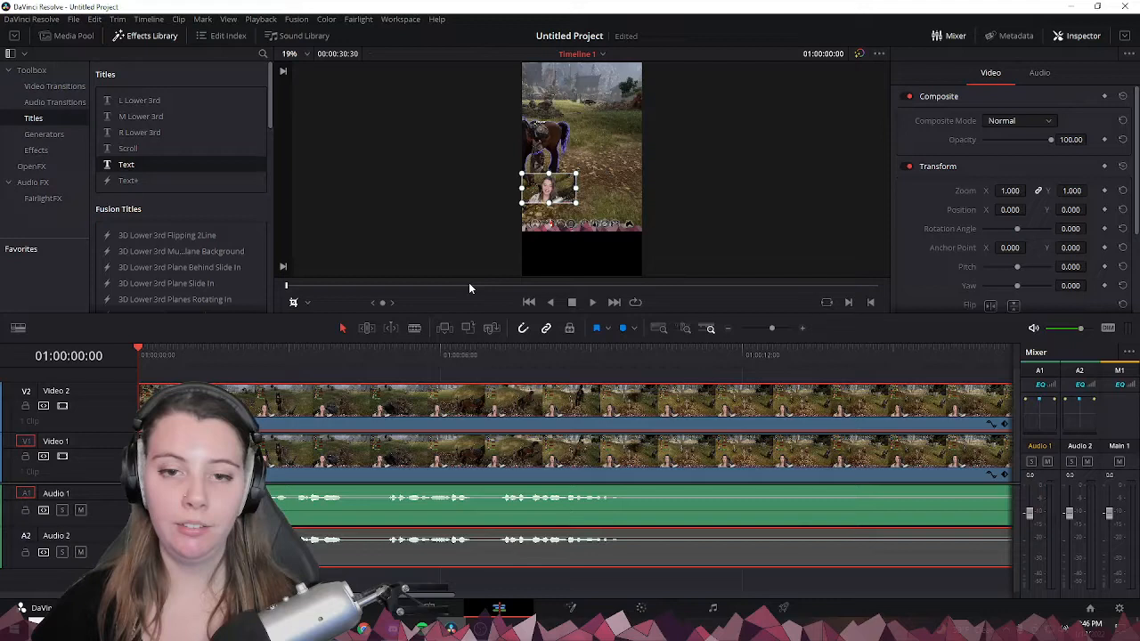
click(294, 304)
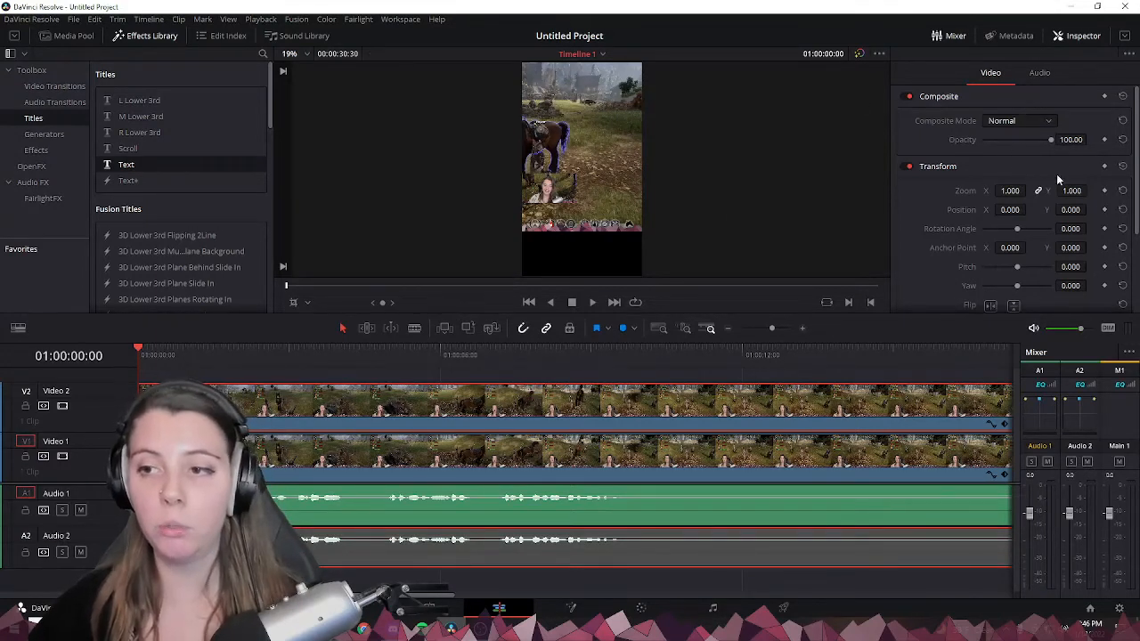
Scale the cropped webcam clip on Video 2 to a zoom of 2.000 and position it at X 619, Y -169
drag(1010, 209, 1058, 209)
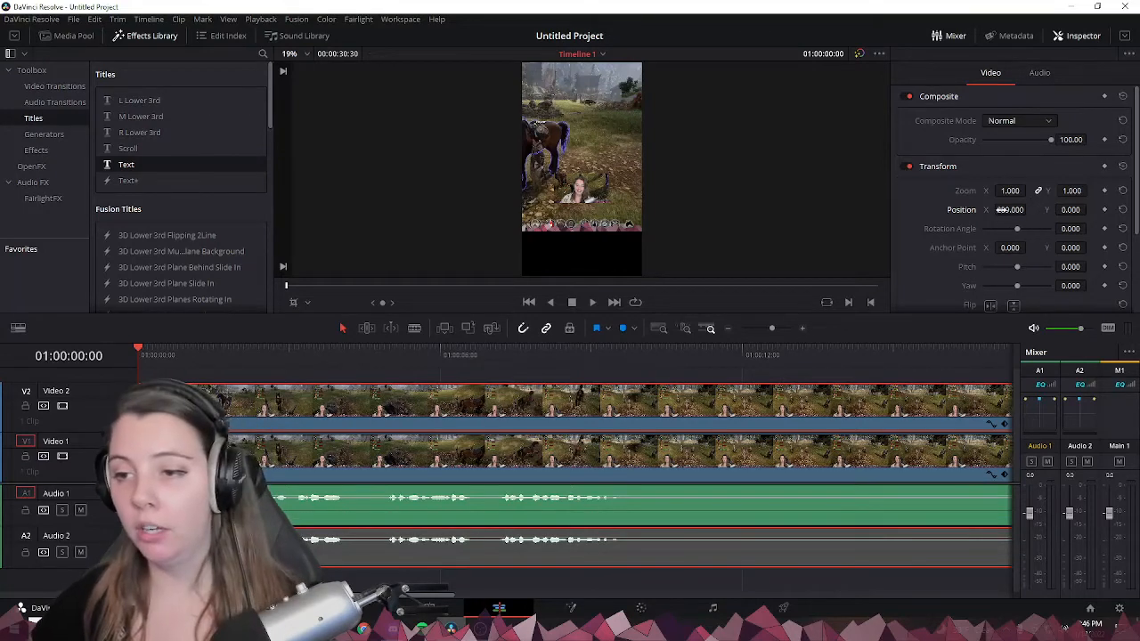
drag(1009, 190, 1046, 190)
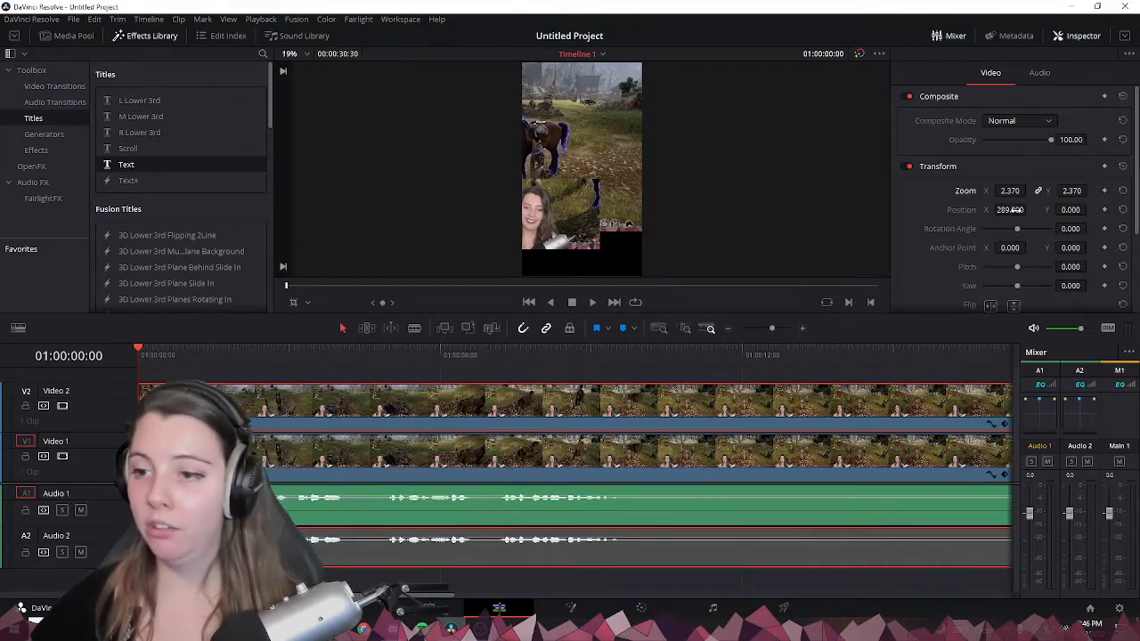
drag(1012, 209, 1090, 210)
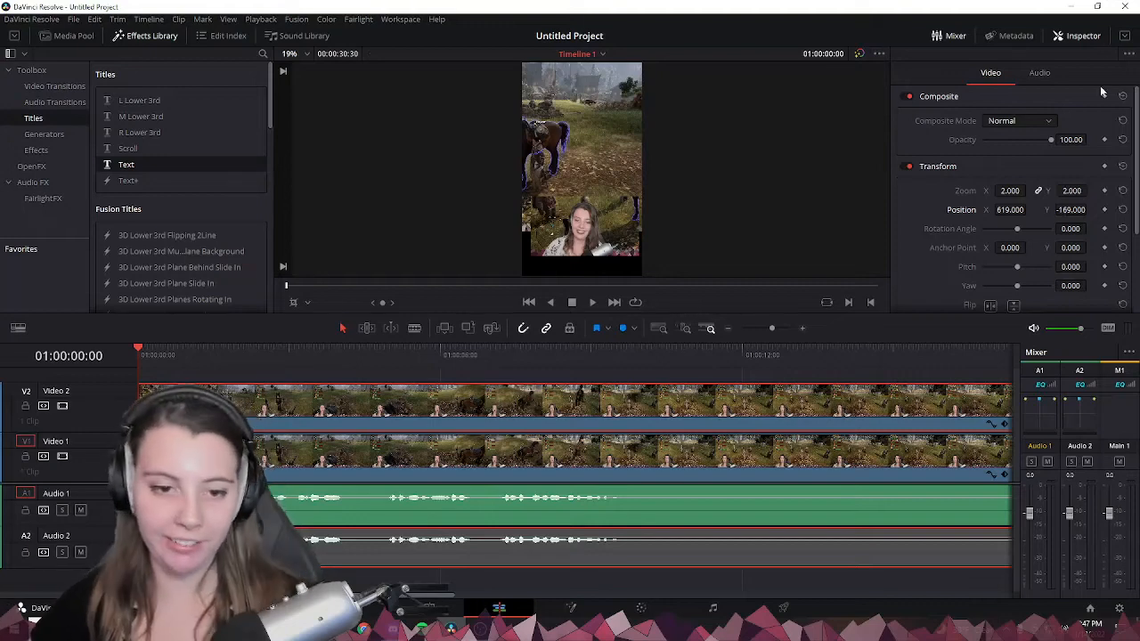
Play the timeline from the start and stop it to review the webcam layer over the gameplay
click(594, 303)
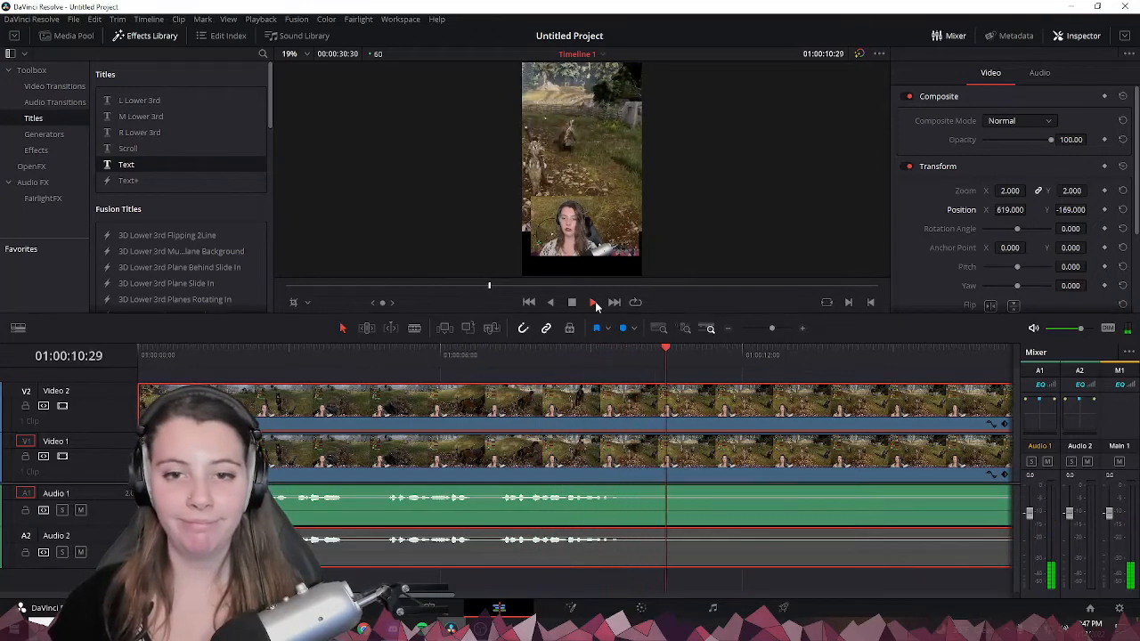
click(573, 304)
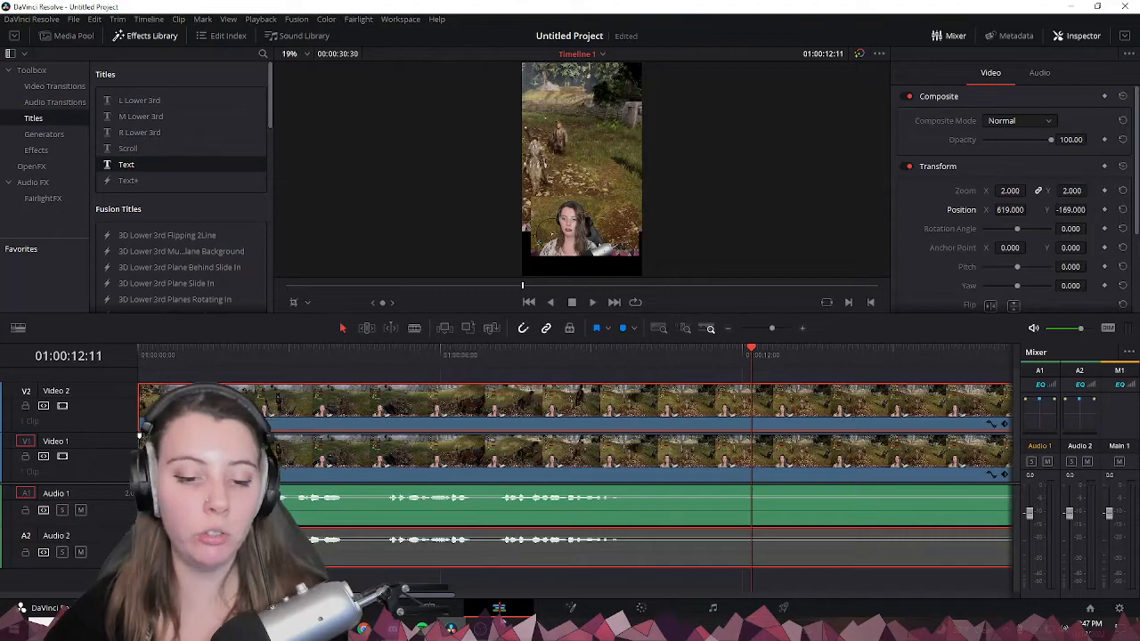
Add a third track to the timeline on the Cut page and delete the empty tracks
click(430, 608)
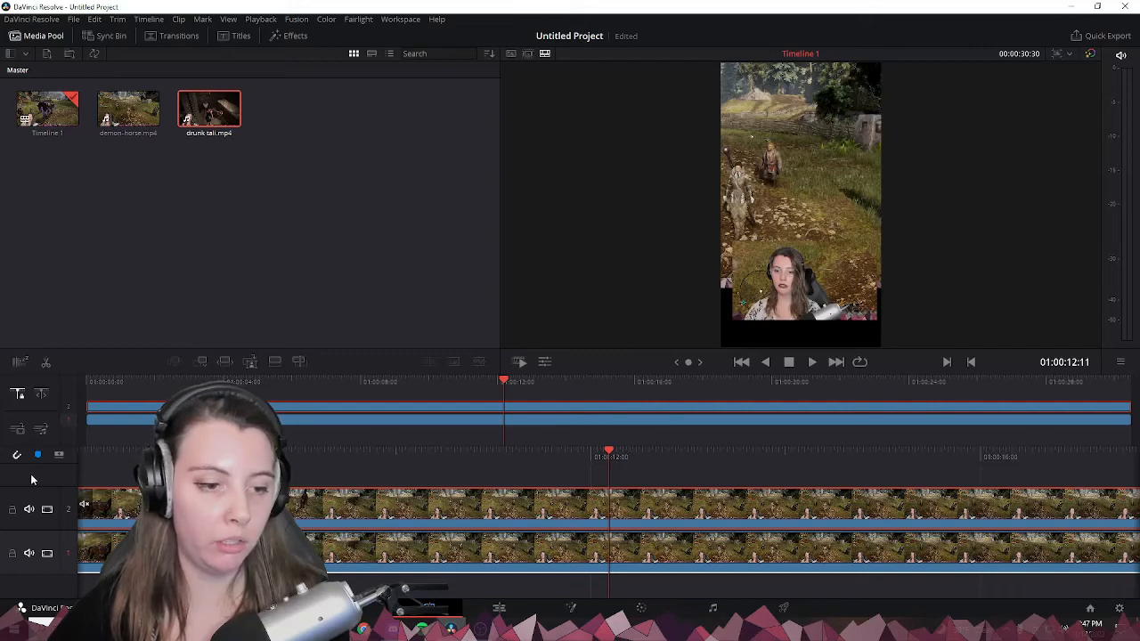
click(44, 509)
click(47, 514)
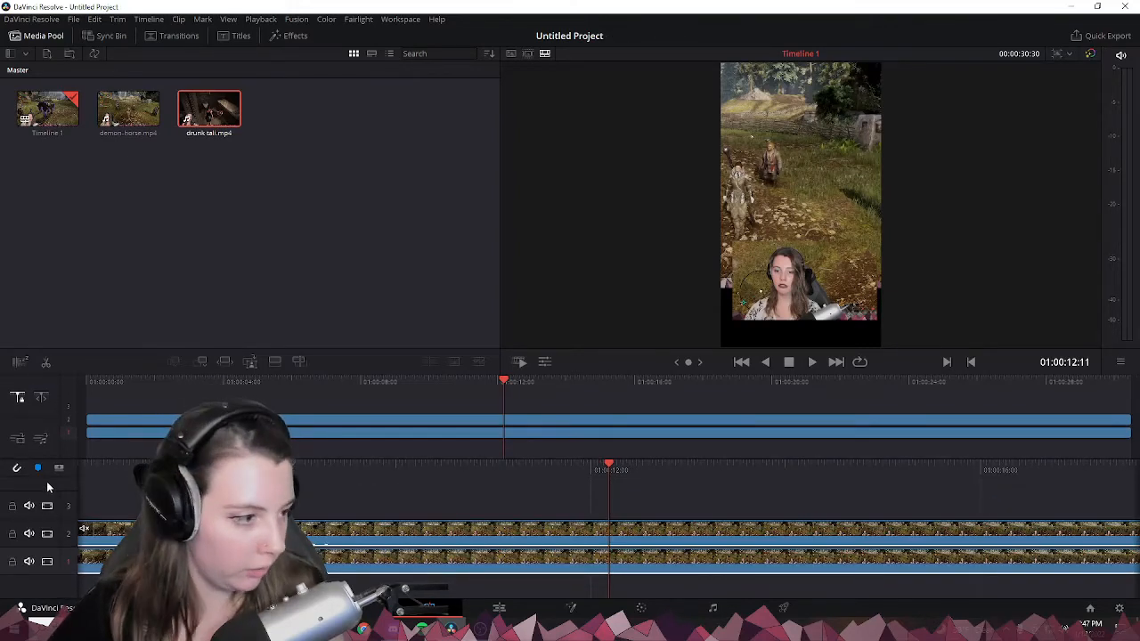
right_click(40, 481)
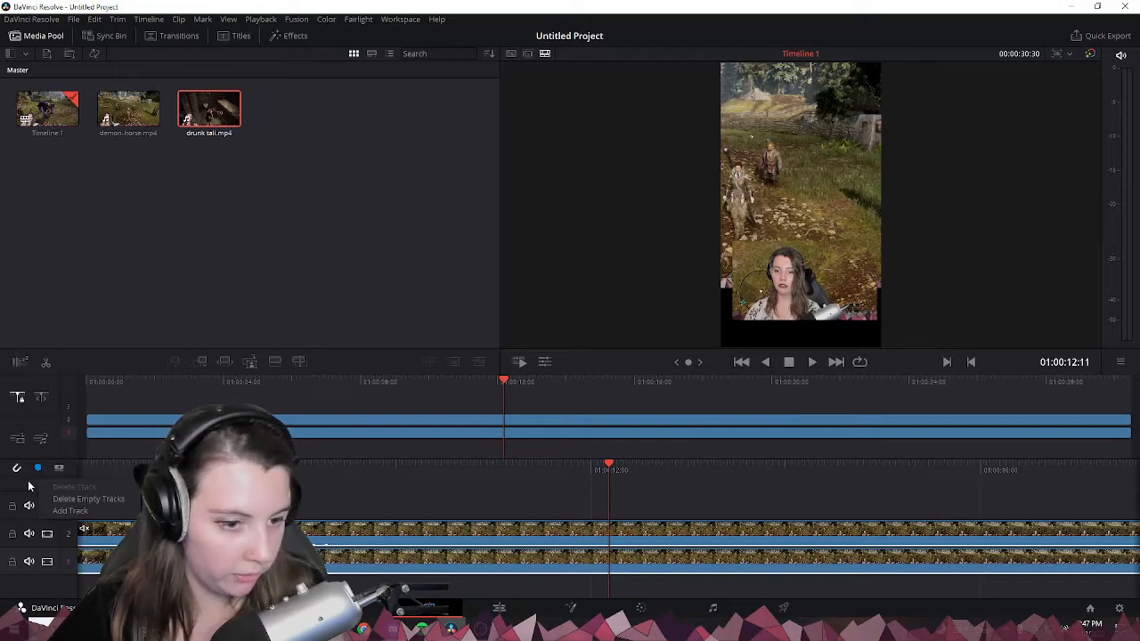
click(73, 499)
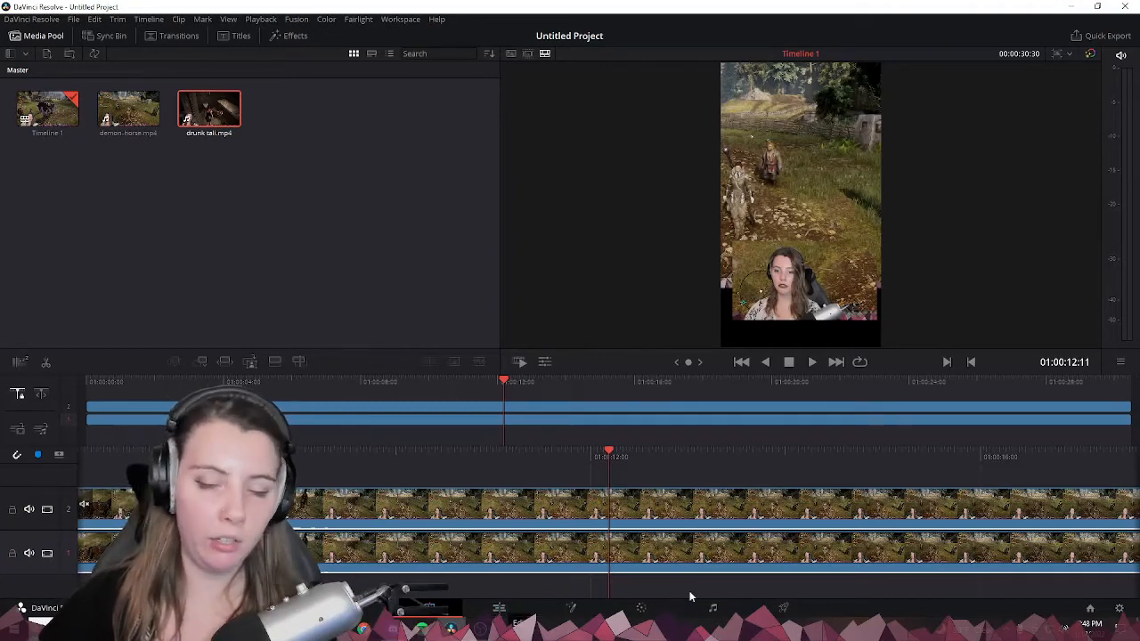
Switch to the Deliver page and set the render filename to tutorial-smile
click(783, 609)
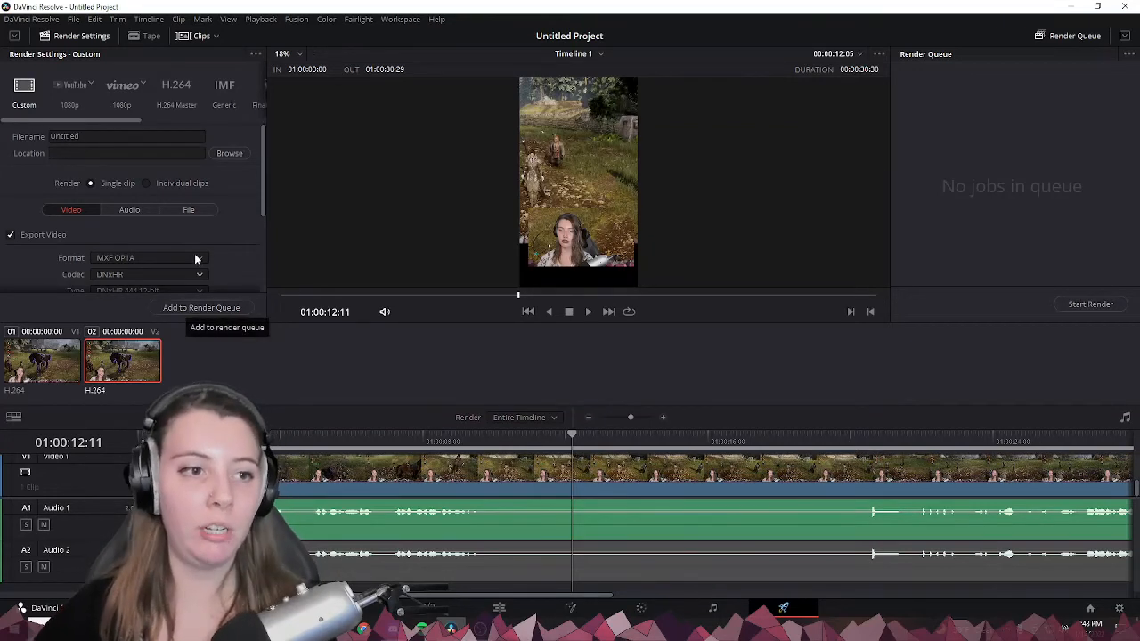
double_click(101, 135)
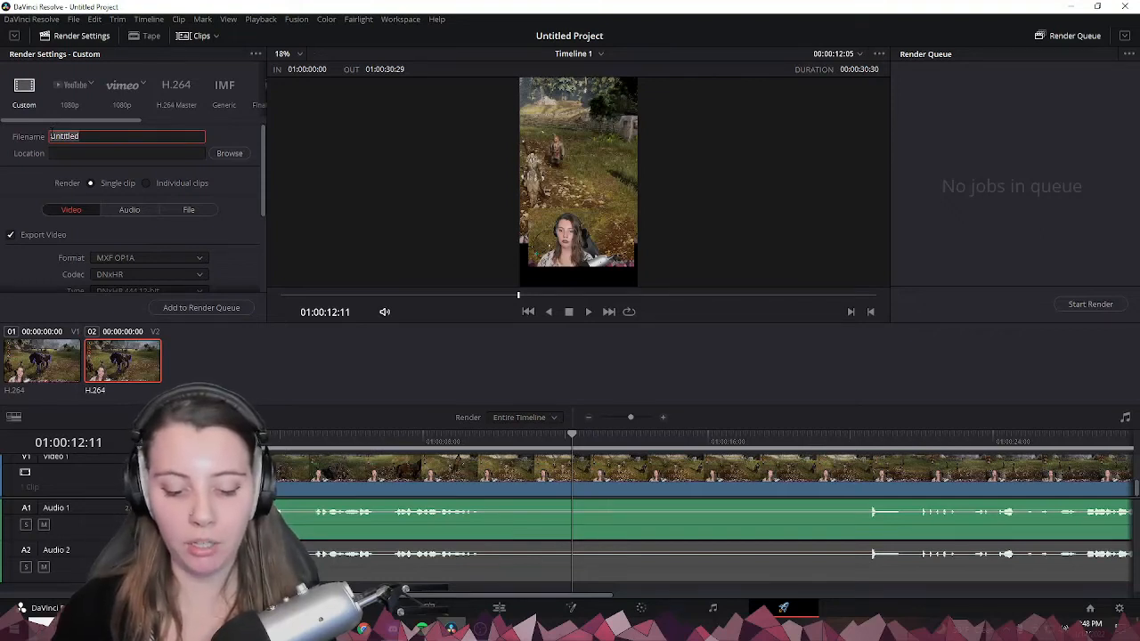
text(tutorial-smi)
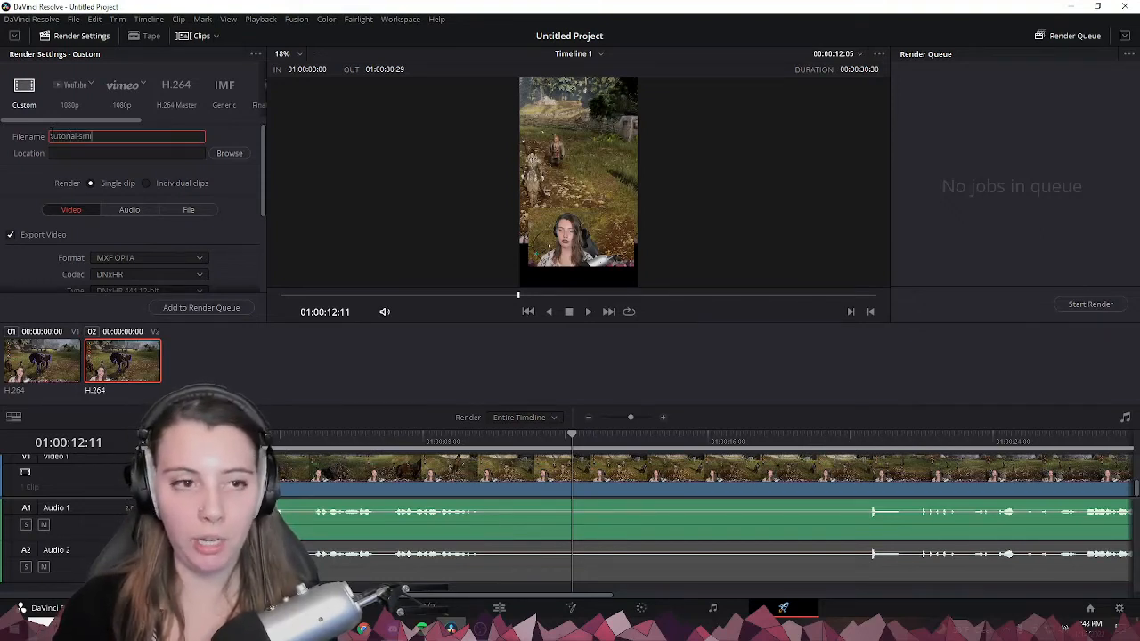
text(le)
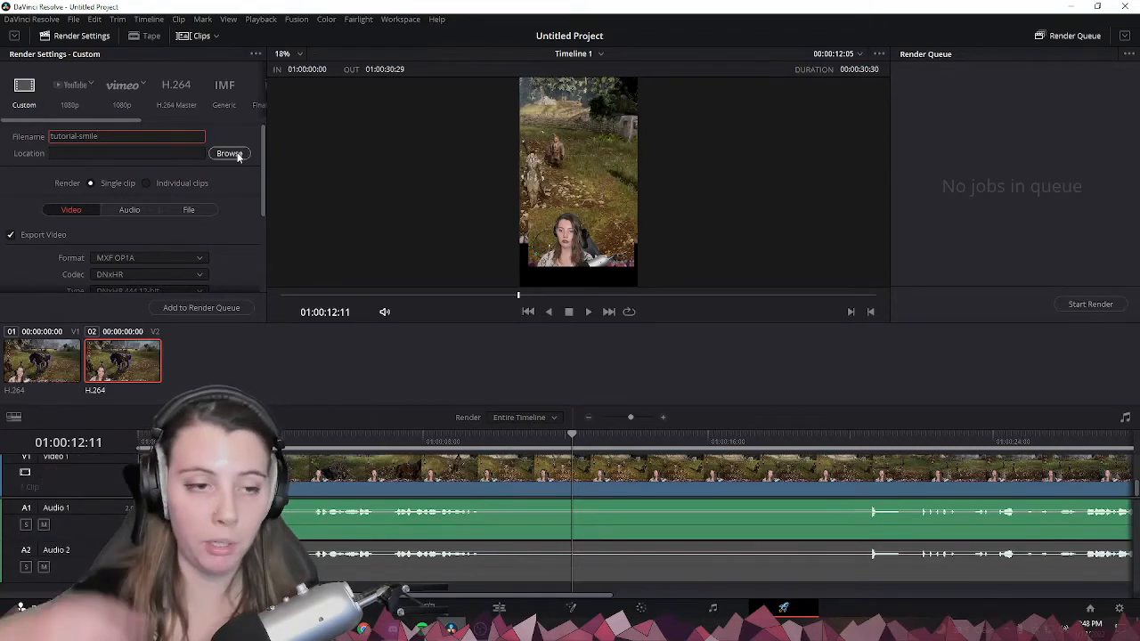
Set the video export format to MP4
click(264, 175)
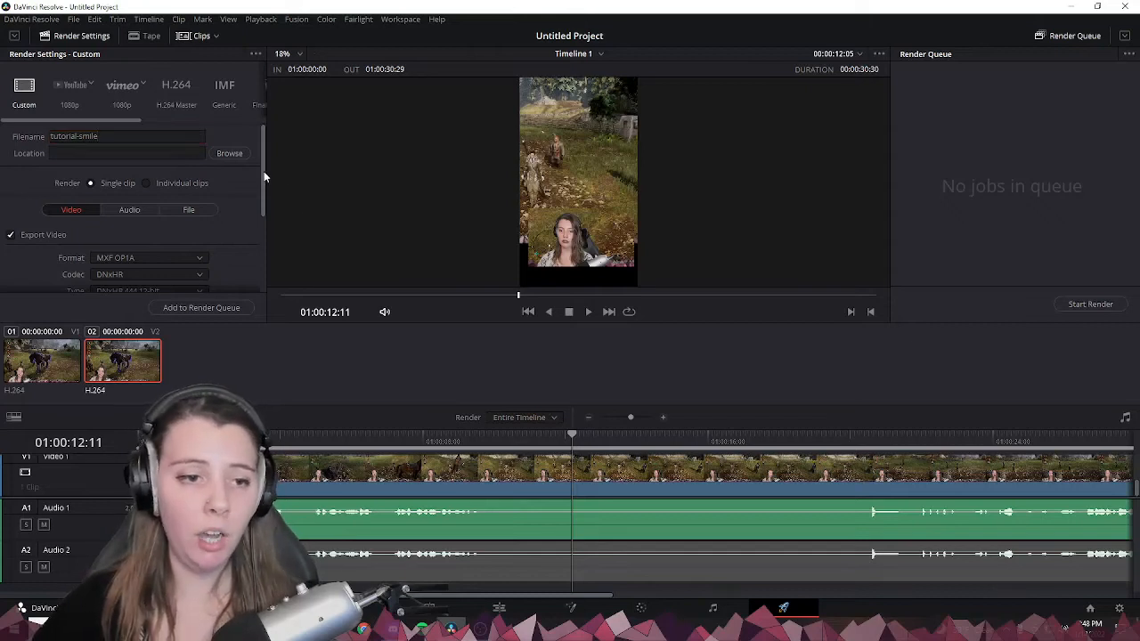
scroll(264, 176, down, 2)
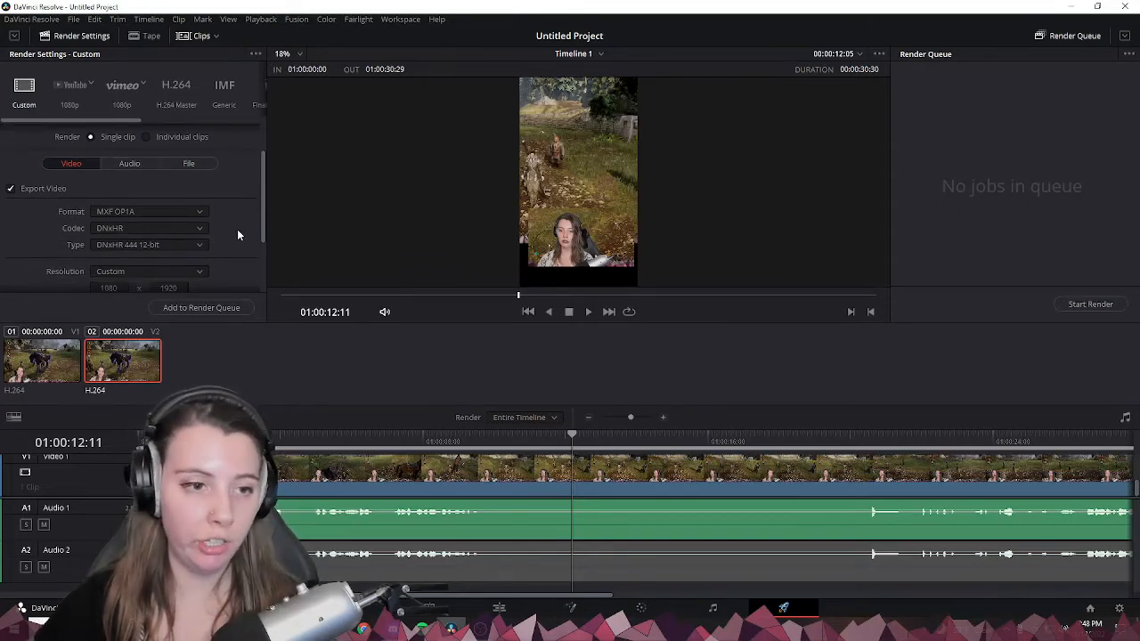
click(161, 212)
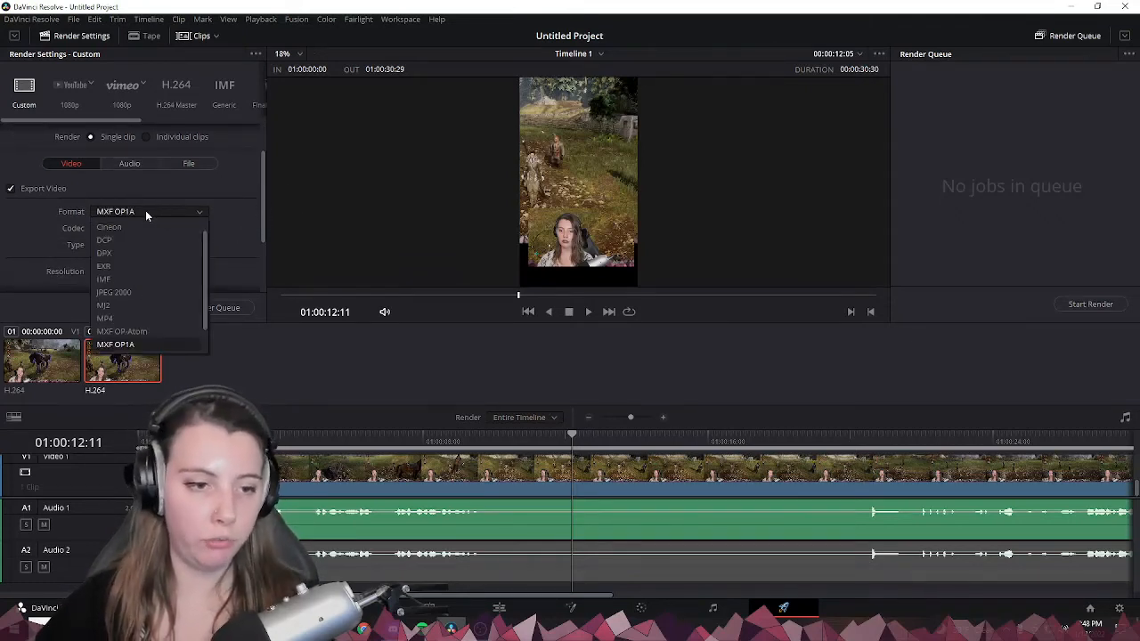
click(148, 318)
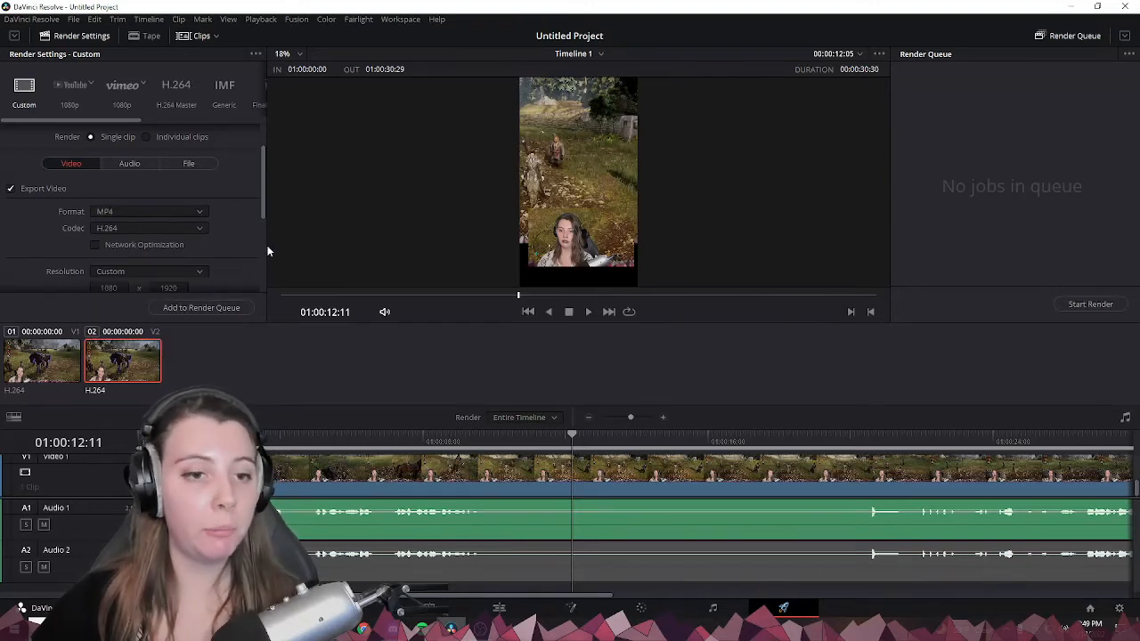
Look through the other available export formats, leaving MP4 selected
click(196, 213)
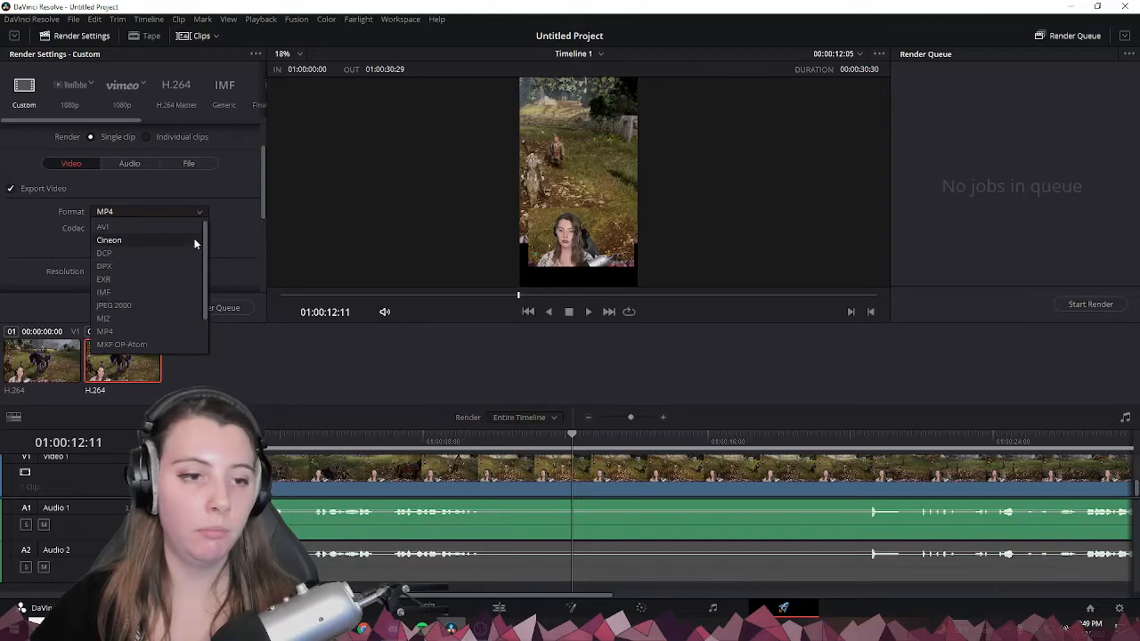
scroll(194, 241, down, 1)
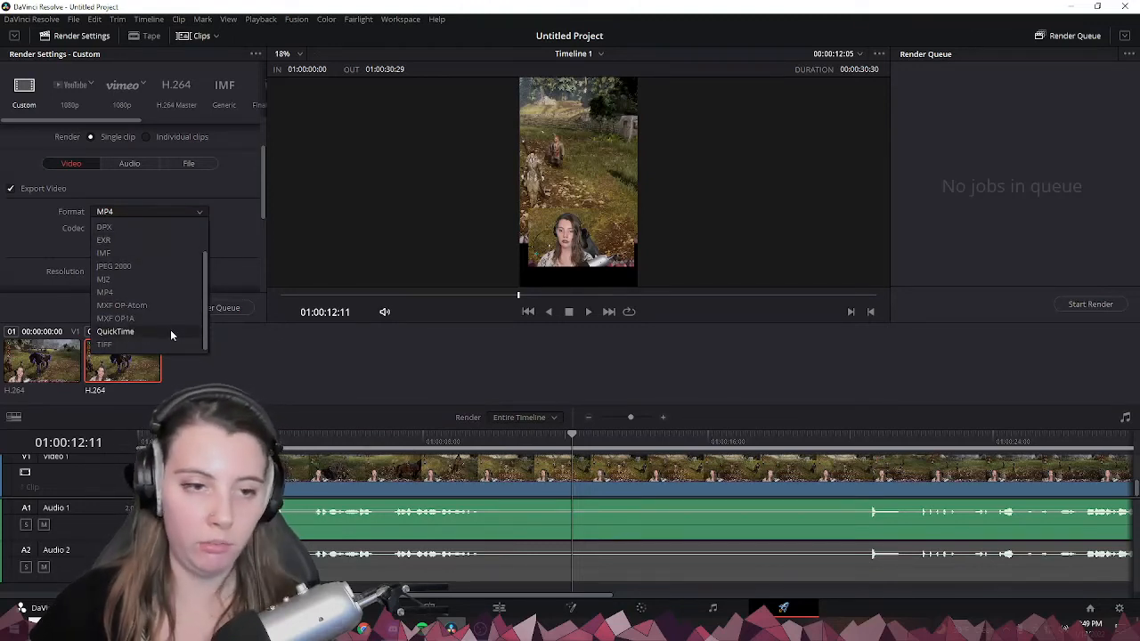
click(200, 211)
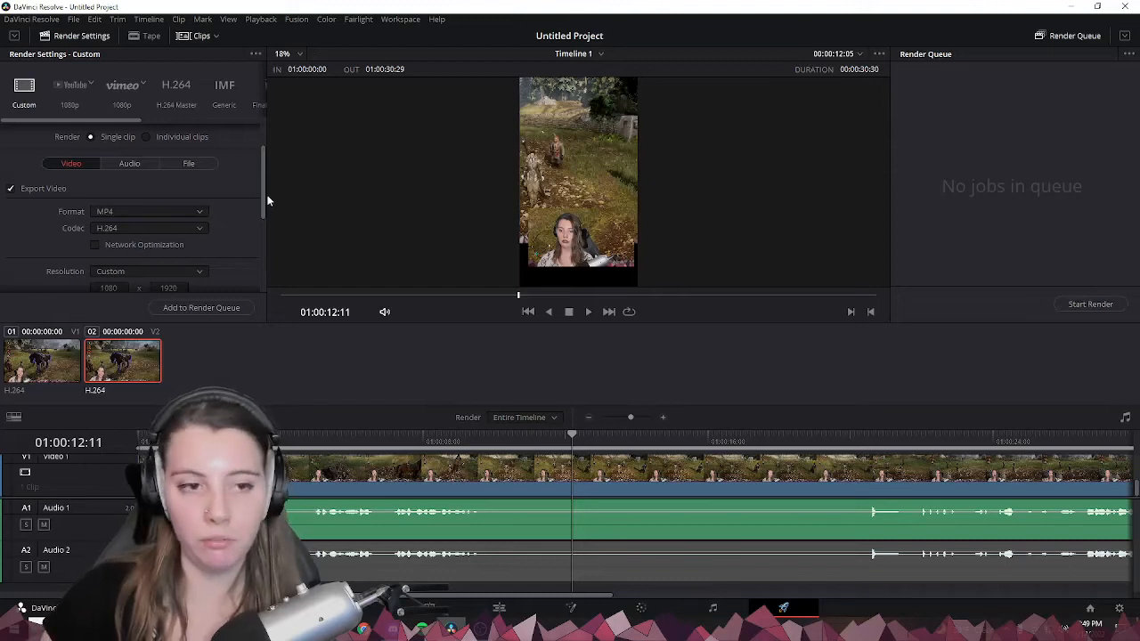
scroll(263, 183, up, 2)
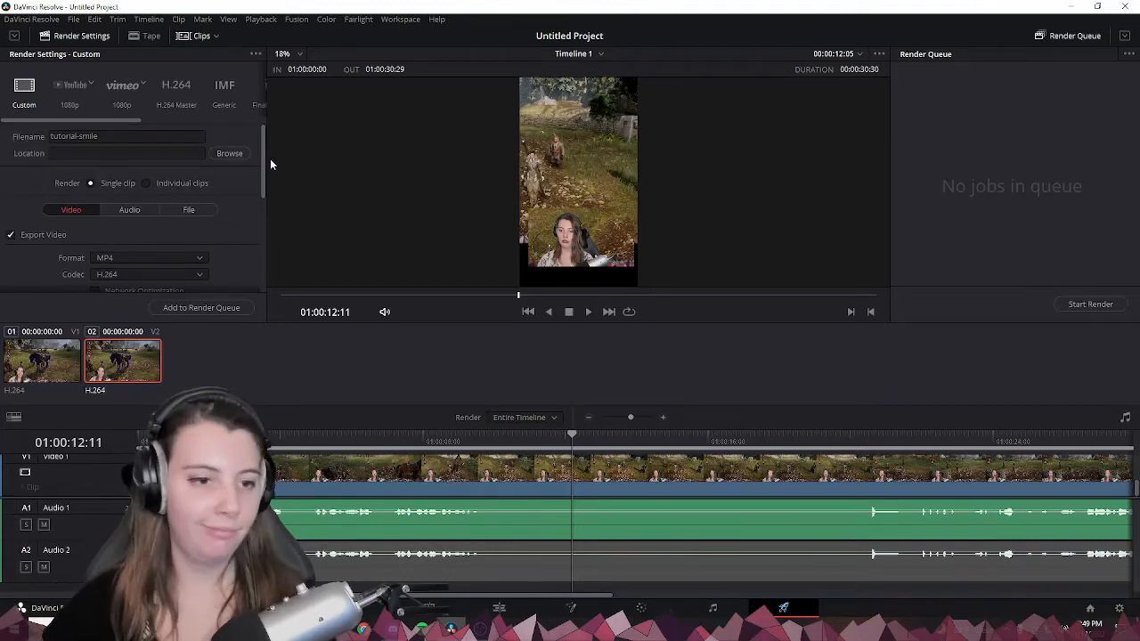
Try to add the render job to the queue, cancel the file destination dialog and activate the empty location field
click(207, 308)
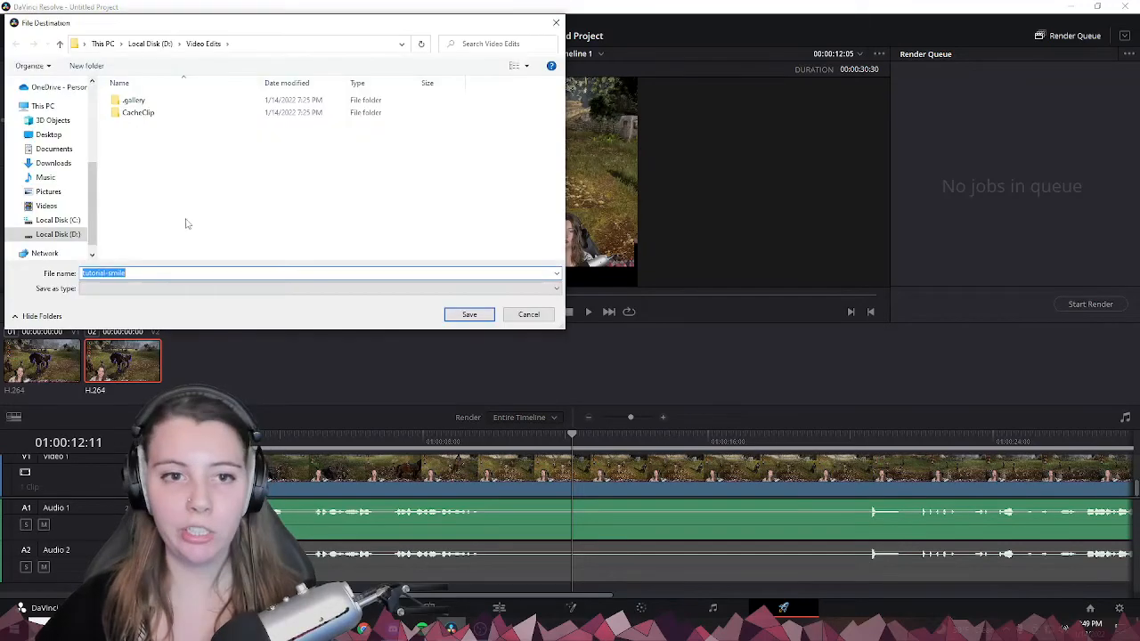
click(530, 313)
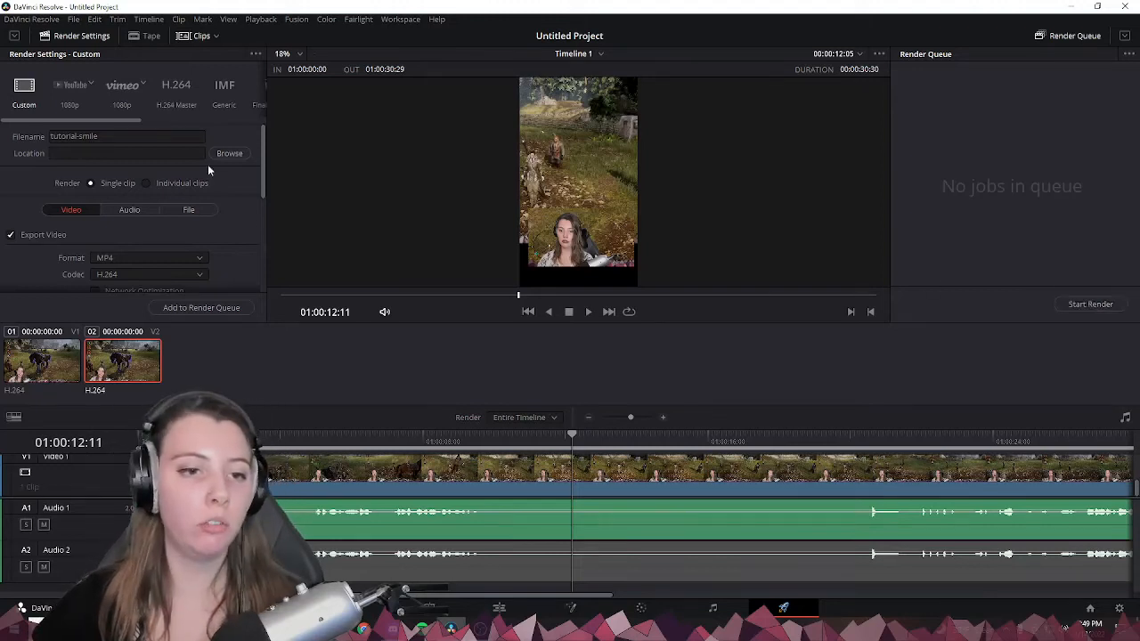
click(66, 155)
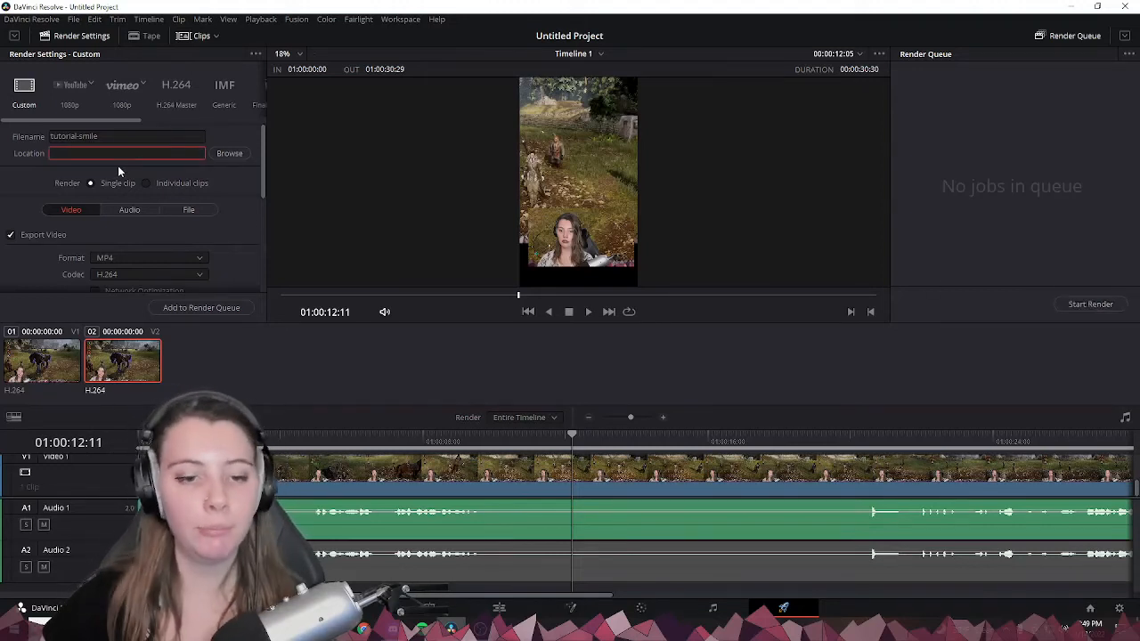